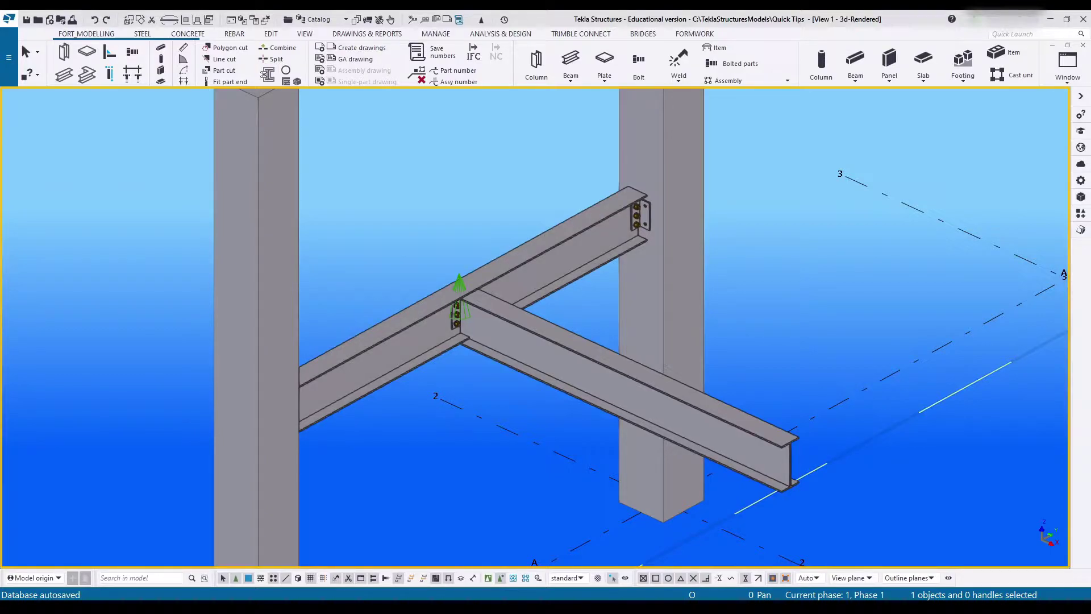
Open the Document manager from the Drawings & Reports ribbon tab.
{"action": "left_click", "coordinate": [365, 37]}
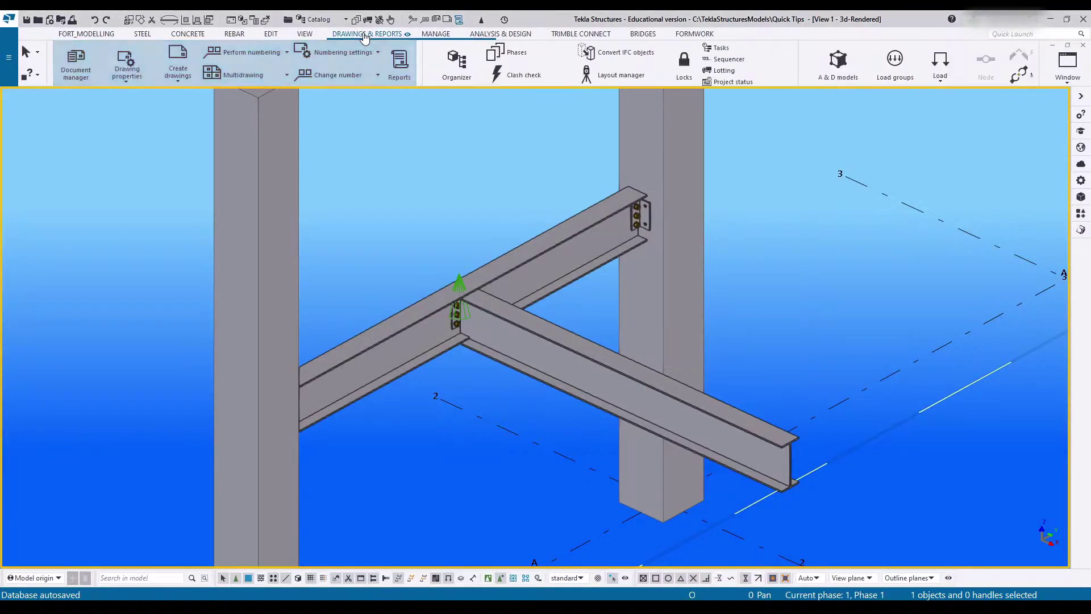
{"action": "left_click", "coordinate": [74, 73]}
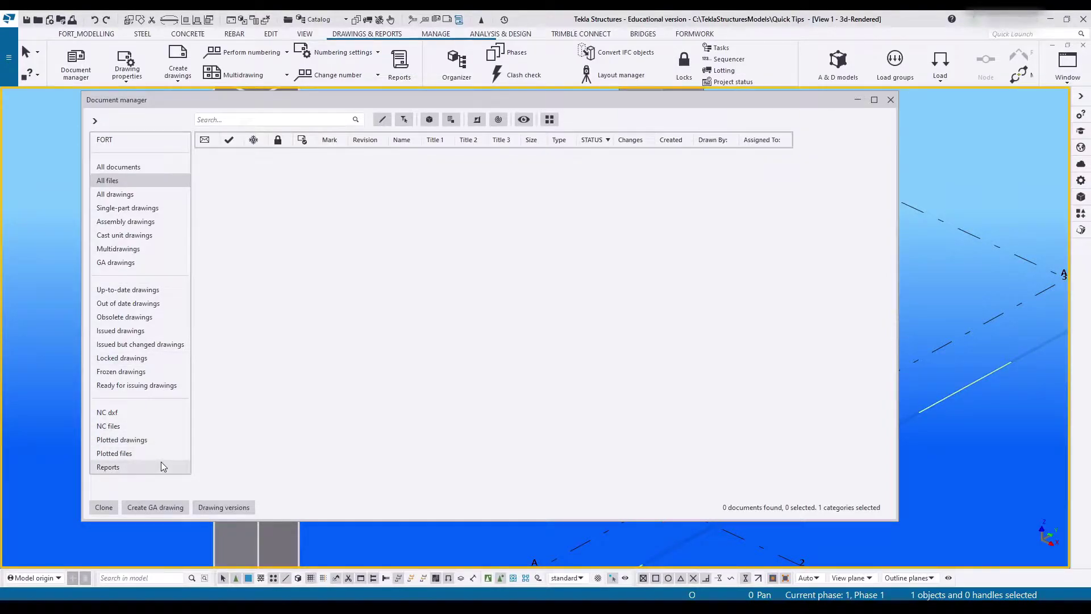
Check the single-part and cast unit drawings, ending on the 12 assembly drawings.
{"action": "left_click", "coordinate": [127, 208]}
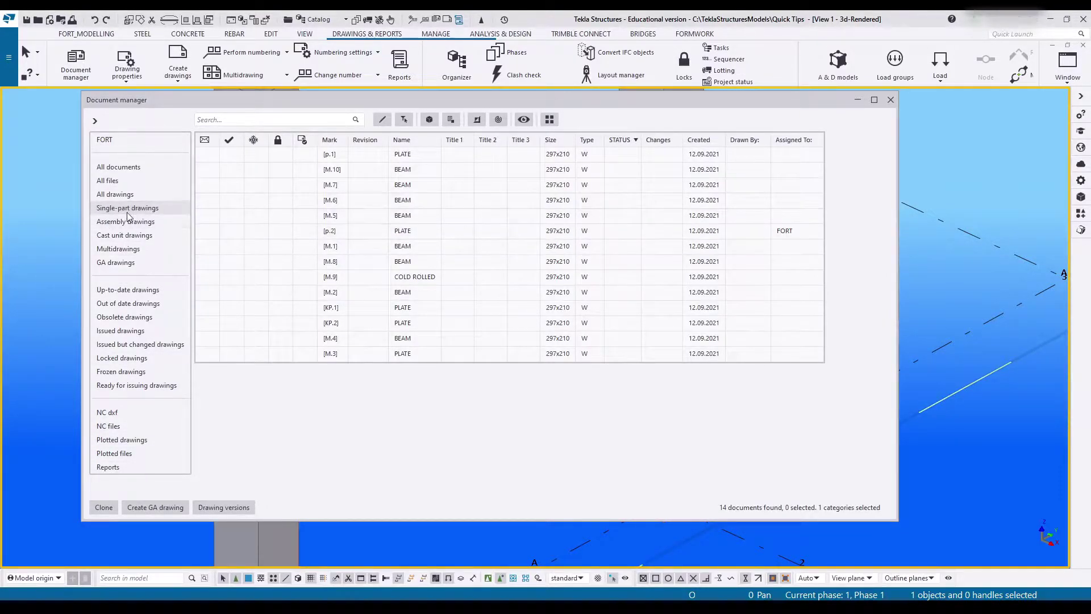
{"action": "left_click", "coordinate": [128, 234]}
{"action": "left_click", "coordinate": [127, 222]}
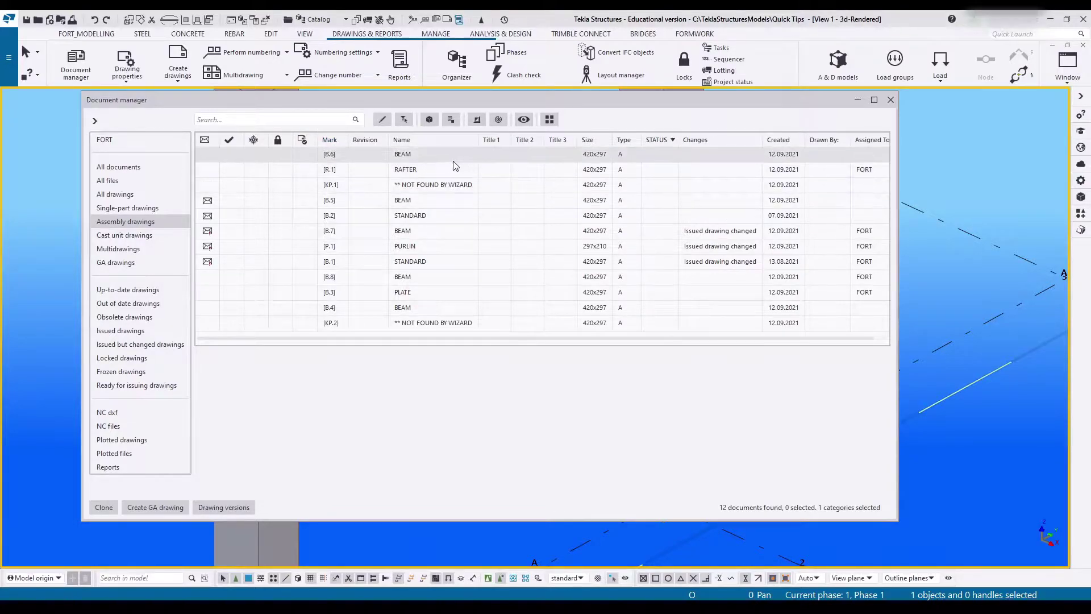
Narrow the Revision column, then hide and restore the Name column.
{"action": "left_click_drag", "start_coordinate": [390, 147], "coordinate": [311, 149]}
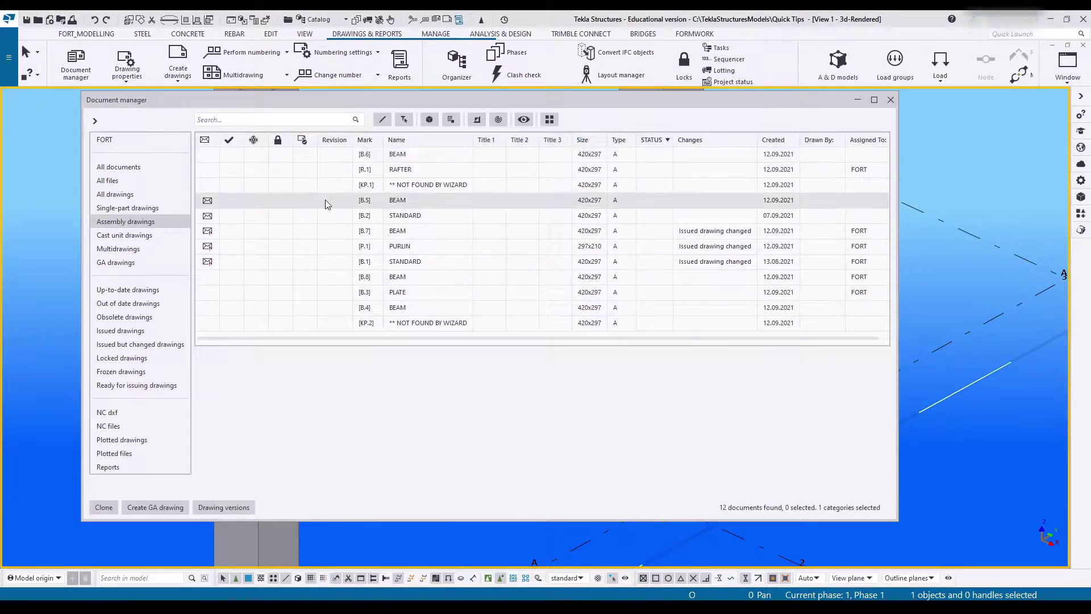
{"action": "right_click", "coordinate": [443, 142]}
{"action": "left_click", "coordinate": [478, 166]}
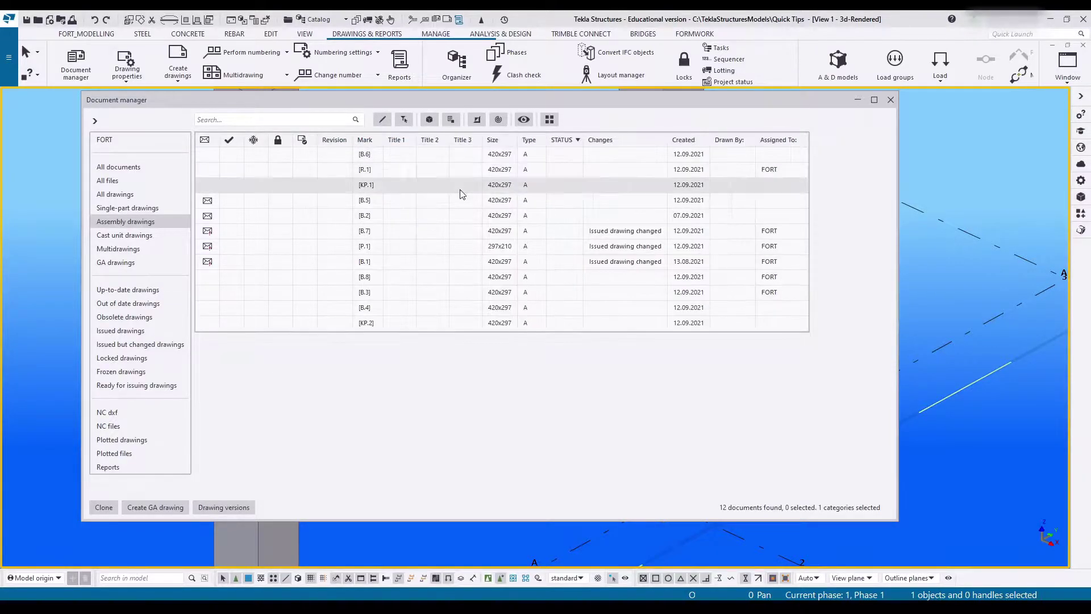
{"action": "right_click", "coordinate": [334, 142]}
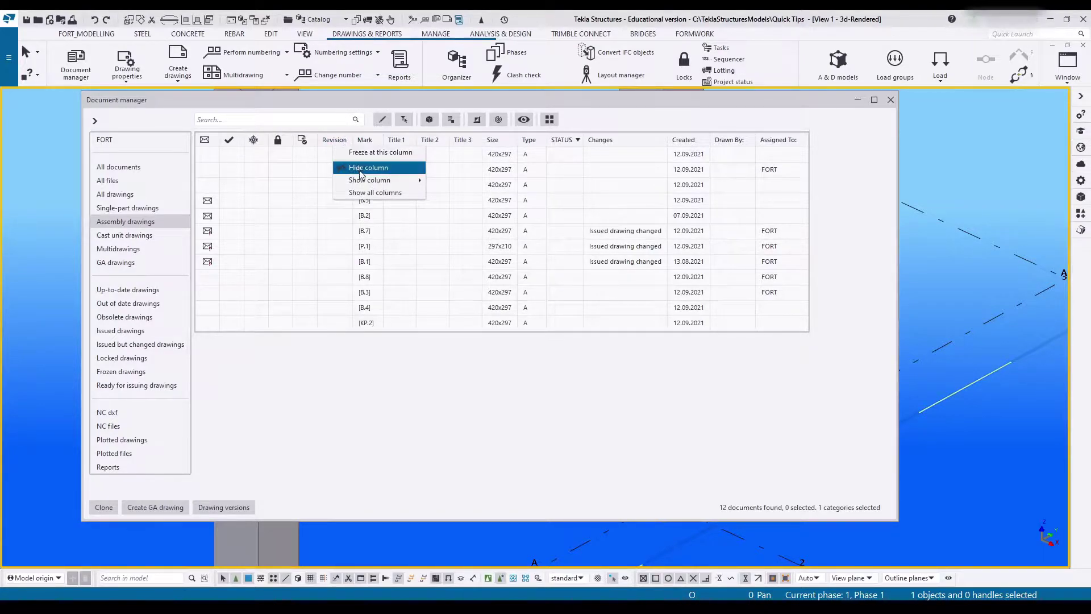
{"action": "mouse_move", "coordinate": [389, 181]}
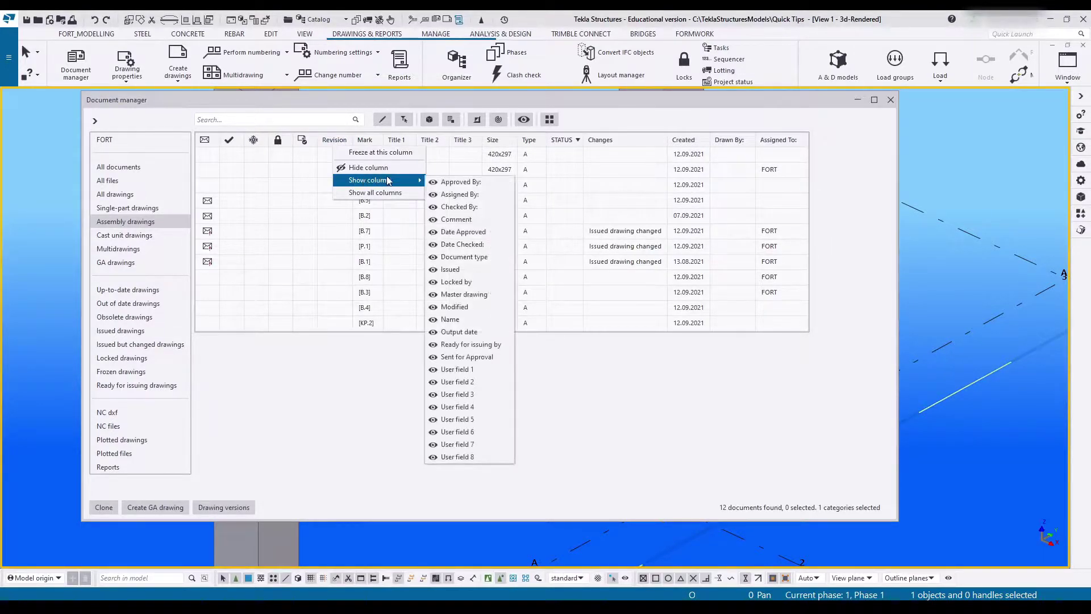
{"action": "left_click", "coordinate": [458, 321]}
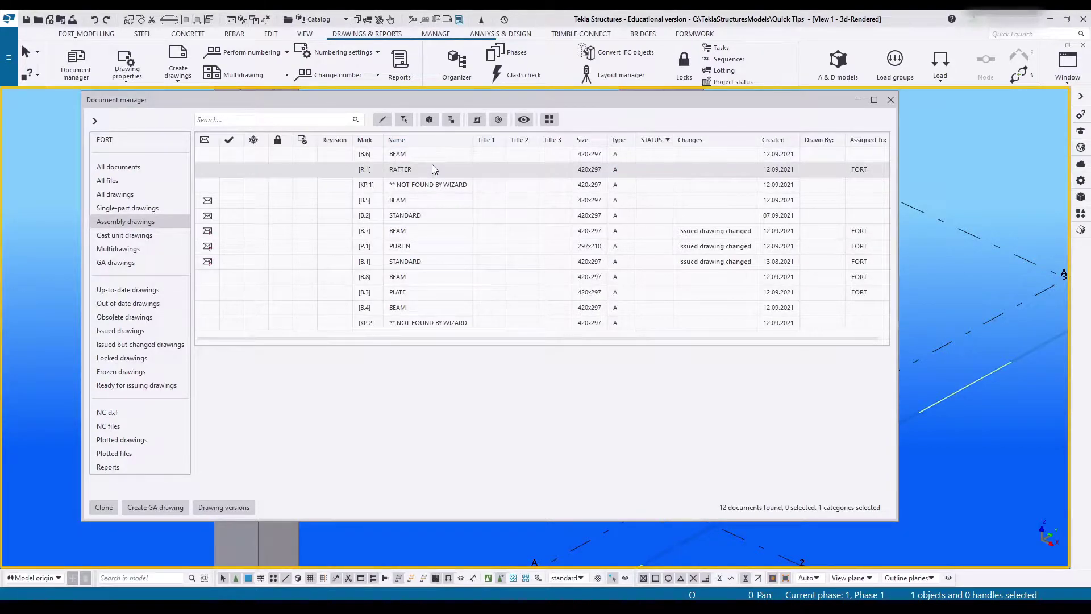
Add and remove the Sent for Approval column, then hide the Drawn By column.
{"action": "right_click", "coordinate": [435, 145]}
{"action": "mouse_move", "coordinate": [461, 179]}
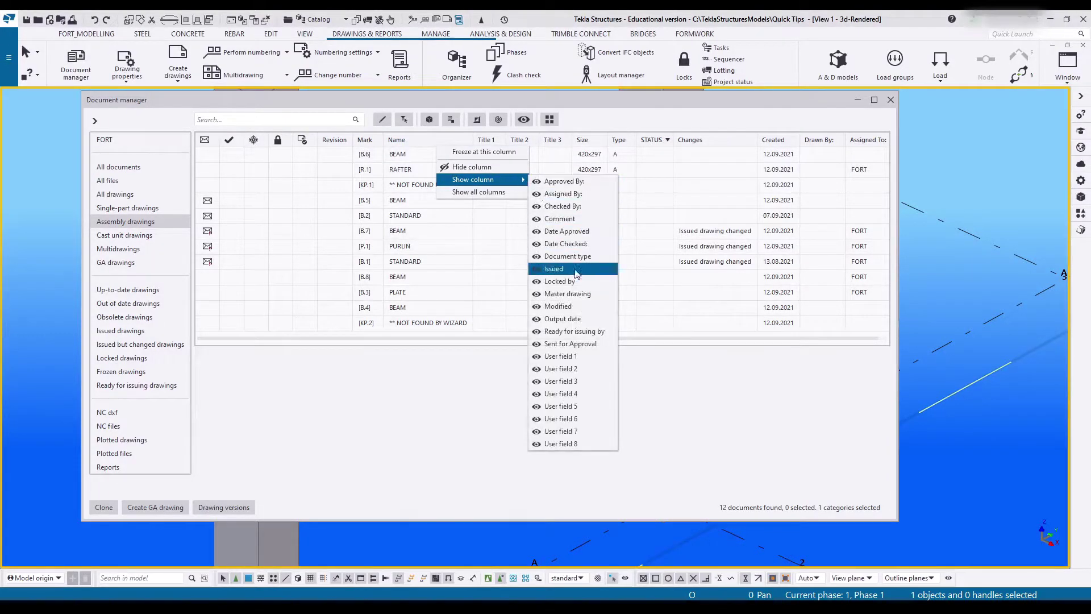
{"action": "left_click", "coordinate": [570, 344]}
{"action": "left_click_drag", "start_coordinate": [708, 339], "coordinate": [804, 334]}
{"action": "right_click", "coordinate": [785, 142]}
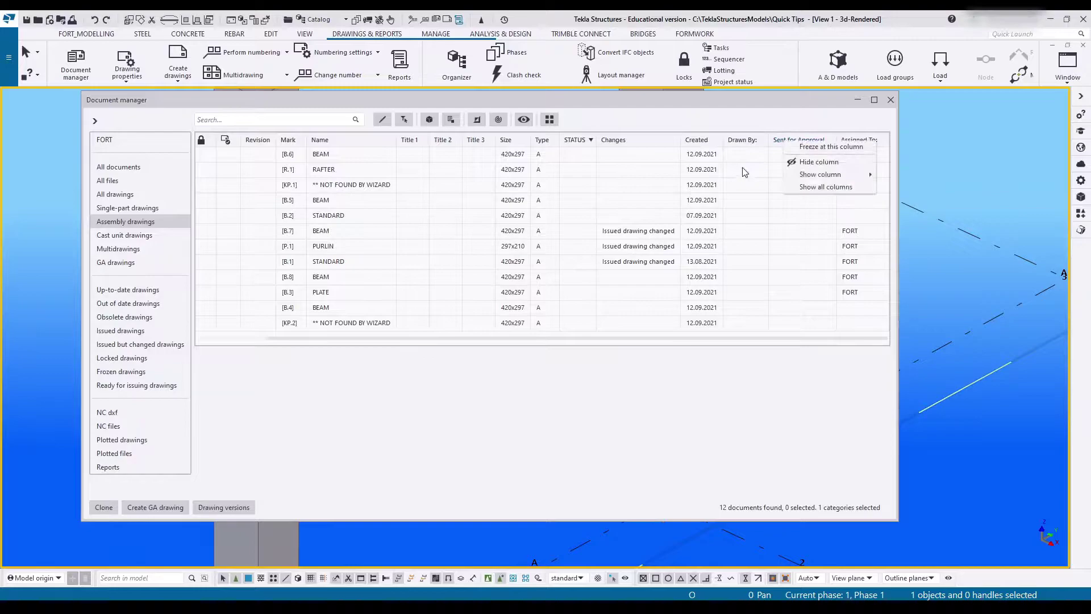
{"action": "left_click", "coordinate": [818, 162]}
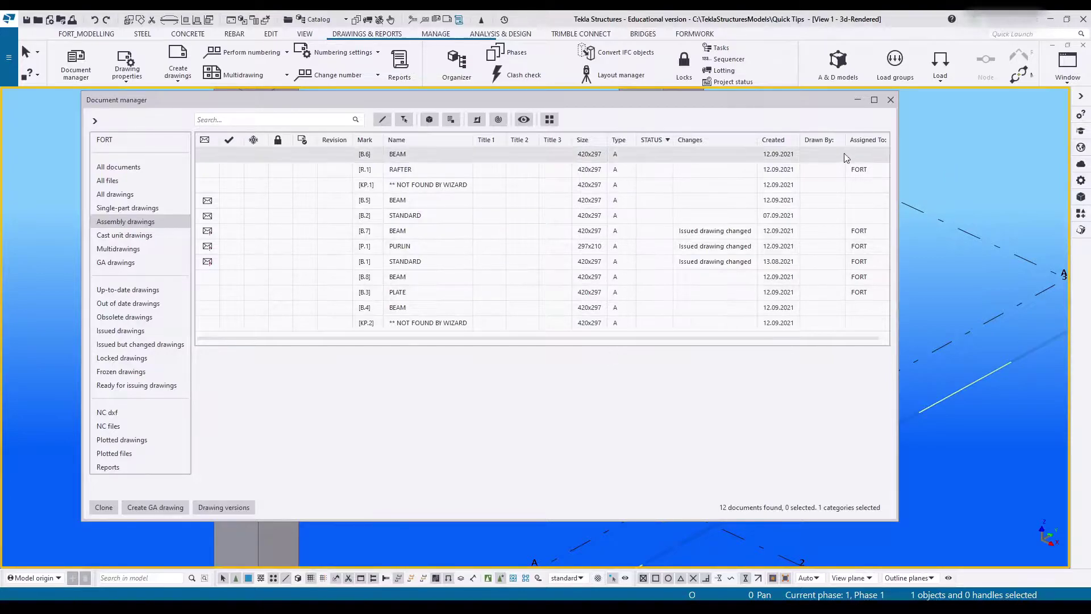
{"action": "right_click", "coordinate": [828, 146]}
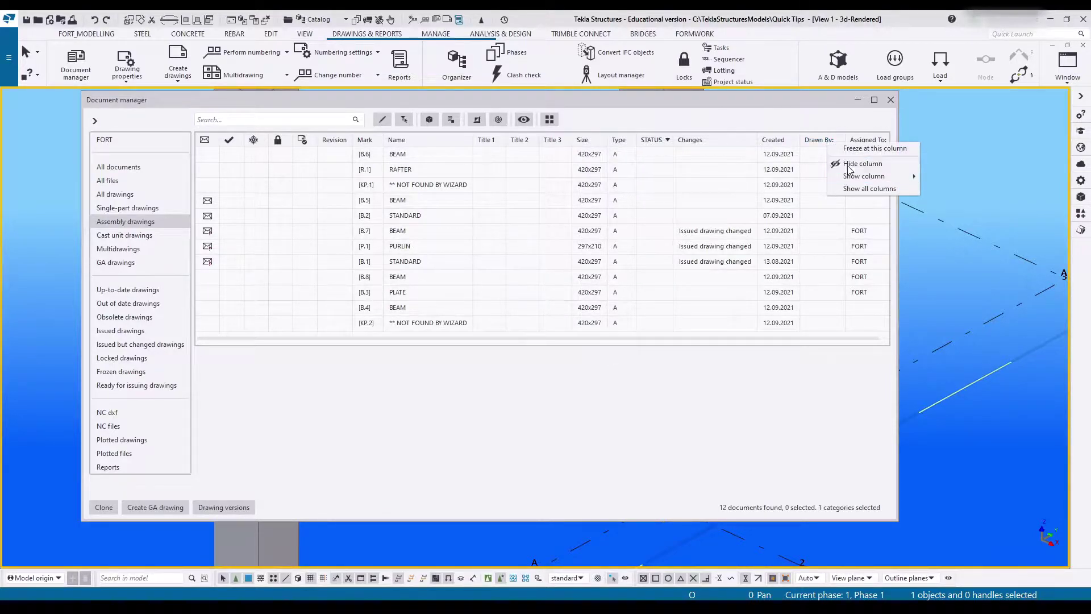
{"action": "left_click", "coordinate": [834, 166]}
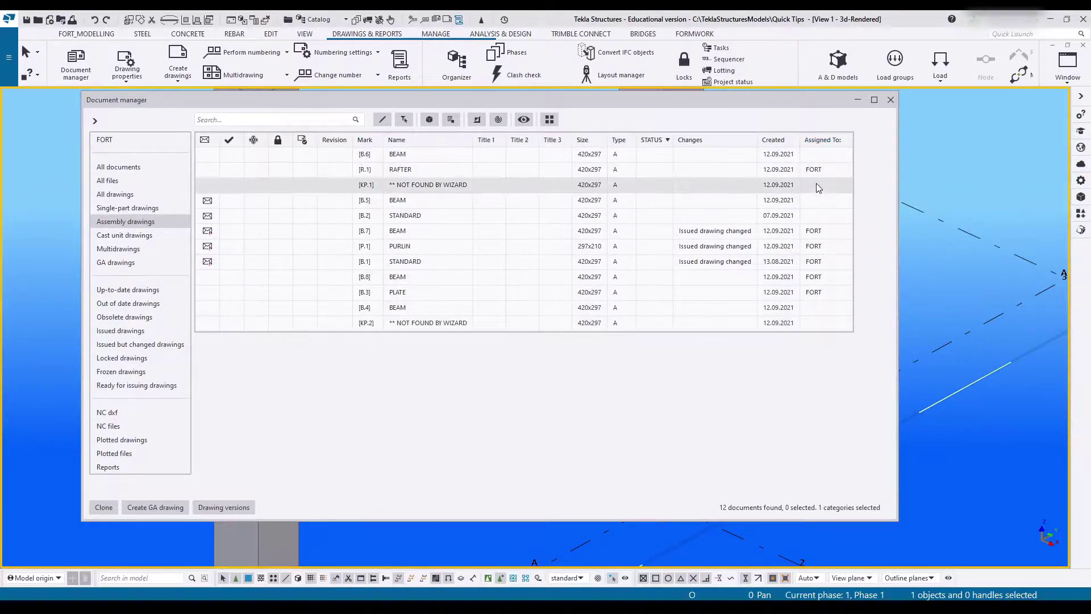
{"action": "right_click", "coordinate": [765, 170]}
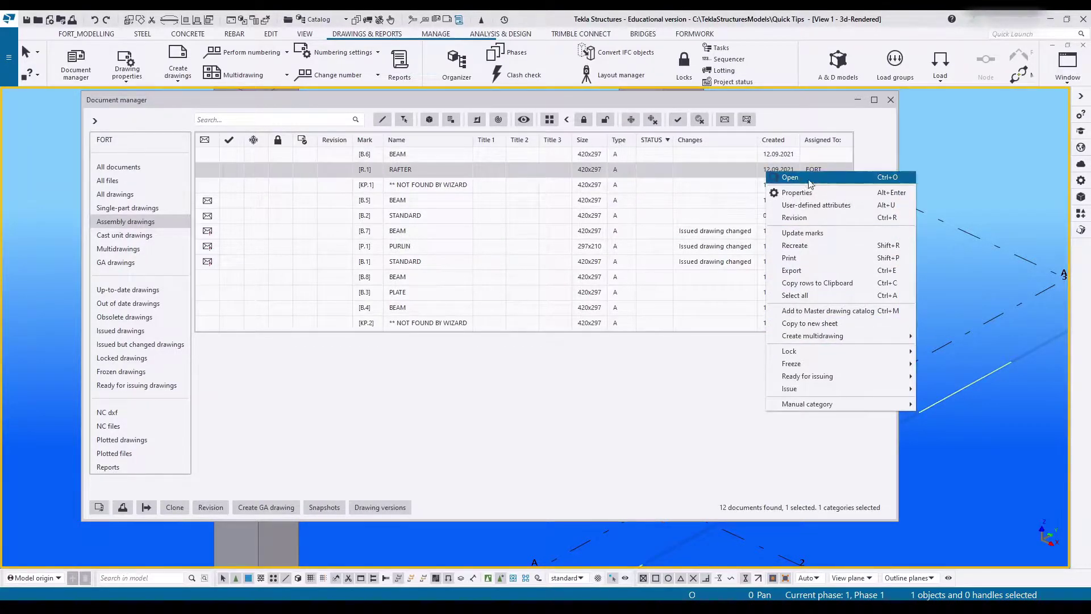
{"action": "left_click", "coordinate": [795, 192]}
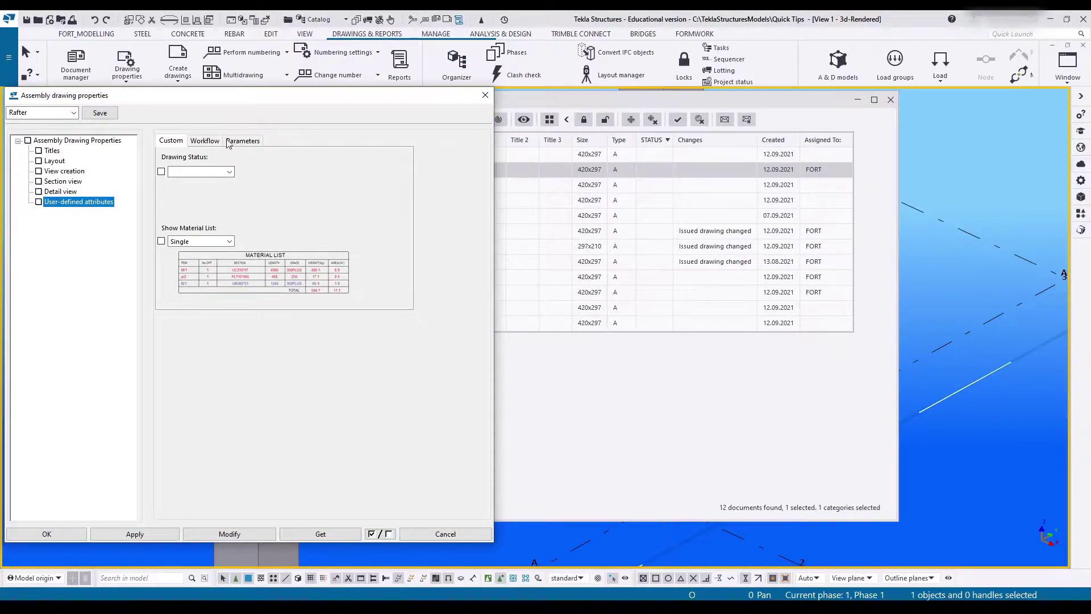
{"action": "left_click", "coordinate": [202, 141]}
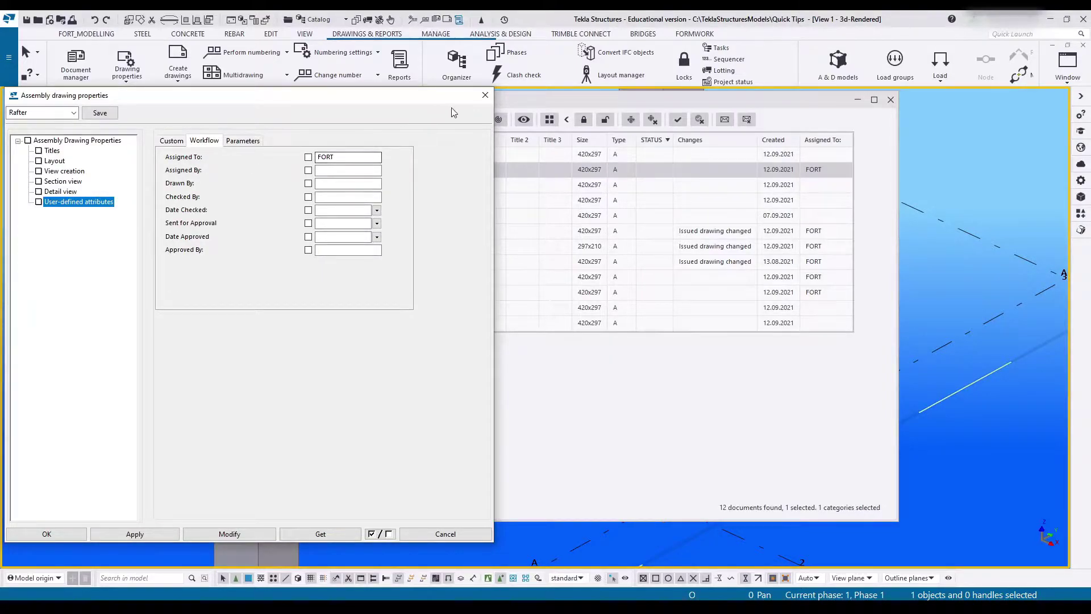
{"action": "left_click", "coordinate": [486, 95]}
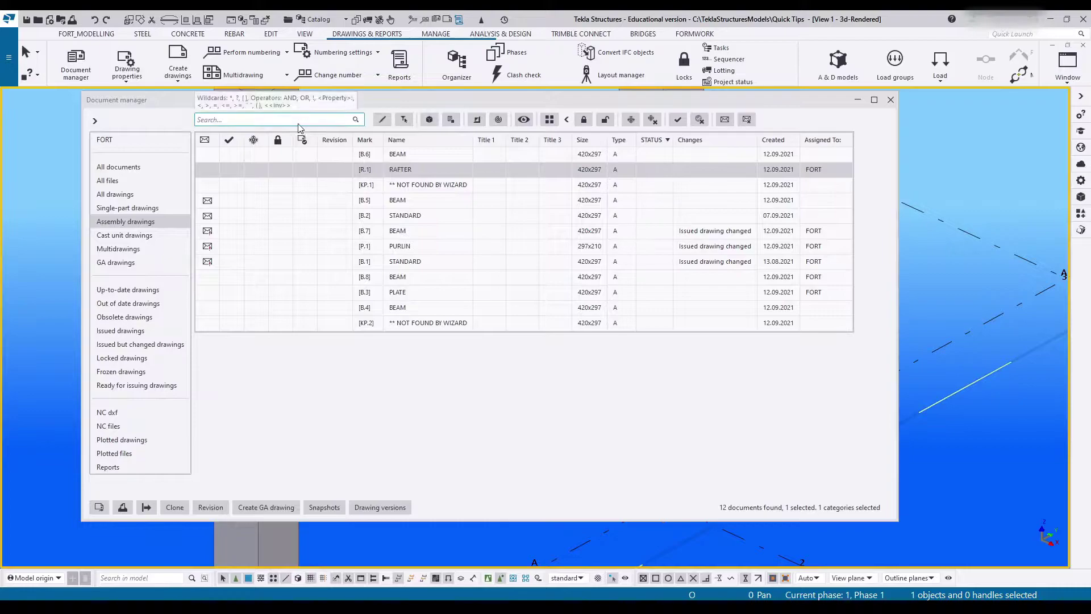
Enable in-place editing and give KP.1 the same Assigned To value as RAFTER.
{"action": "left_click", "coordinate": [383, 120]}
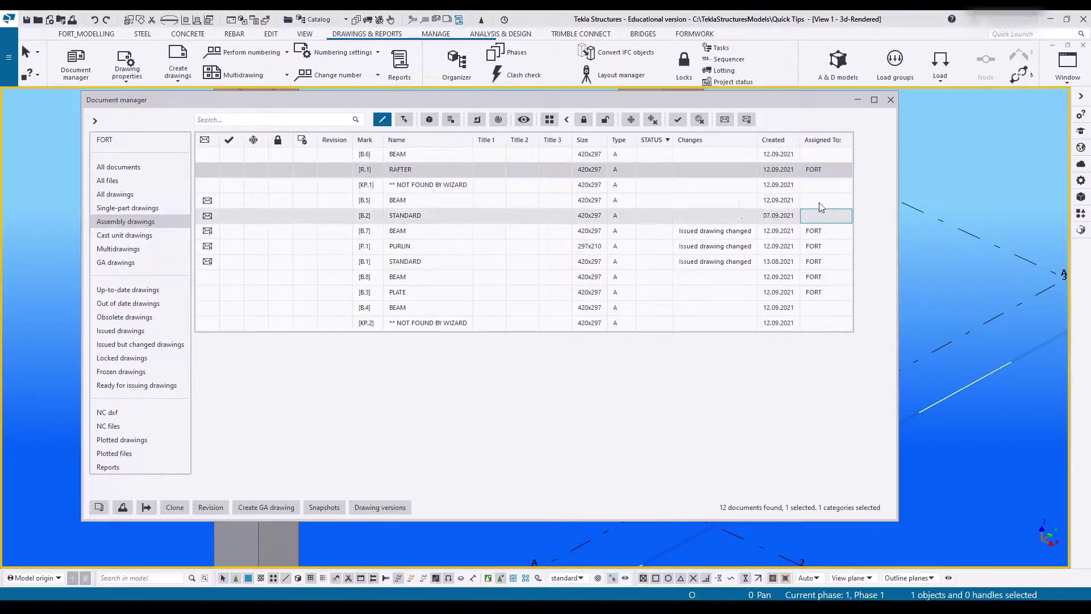
{"action": "left_click", "coordinate": [821, 155]}
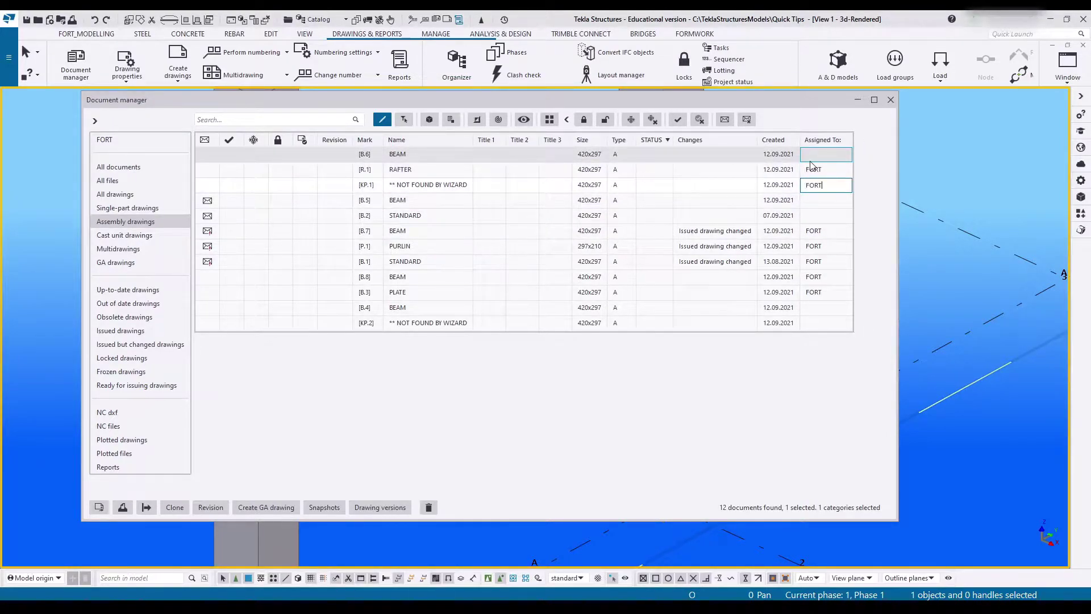
{"action": "key", "text": "Return"}
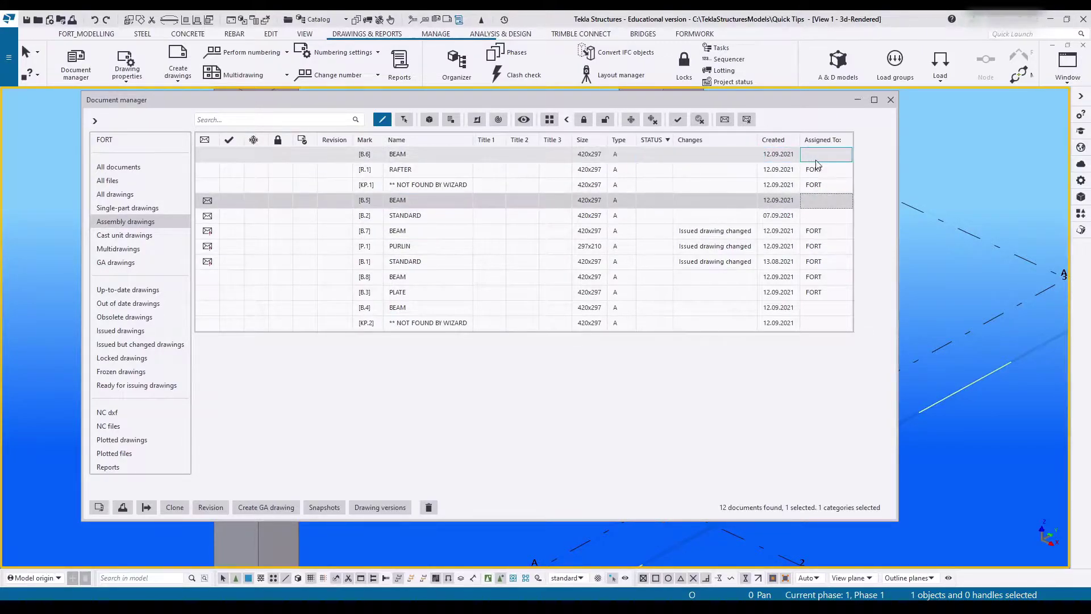
{"action": "left_click_drag", "start_coordinate": [817, 166], "coordinate": [597, 169]}
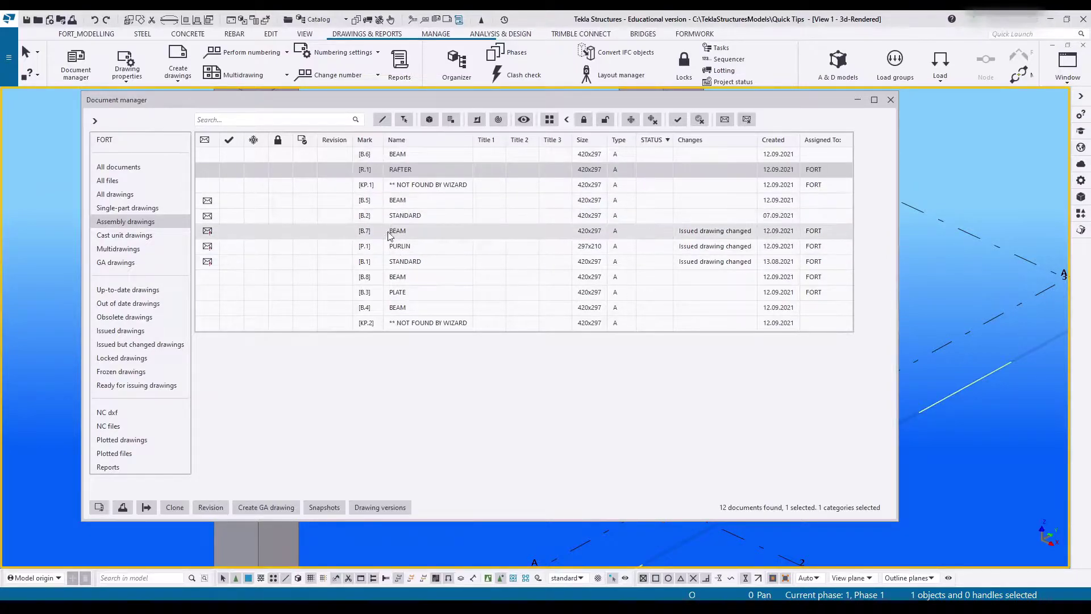
Try combined single-part, assembly and issued selections, ending on the 14 single-part drawings.
{"action": "left_click", "coordinate": [122, 209]}
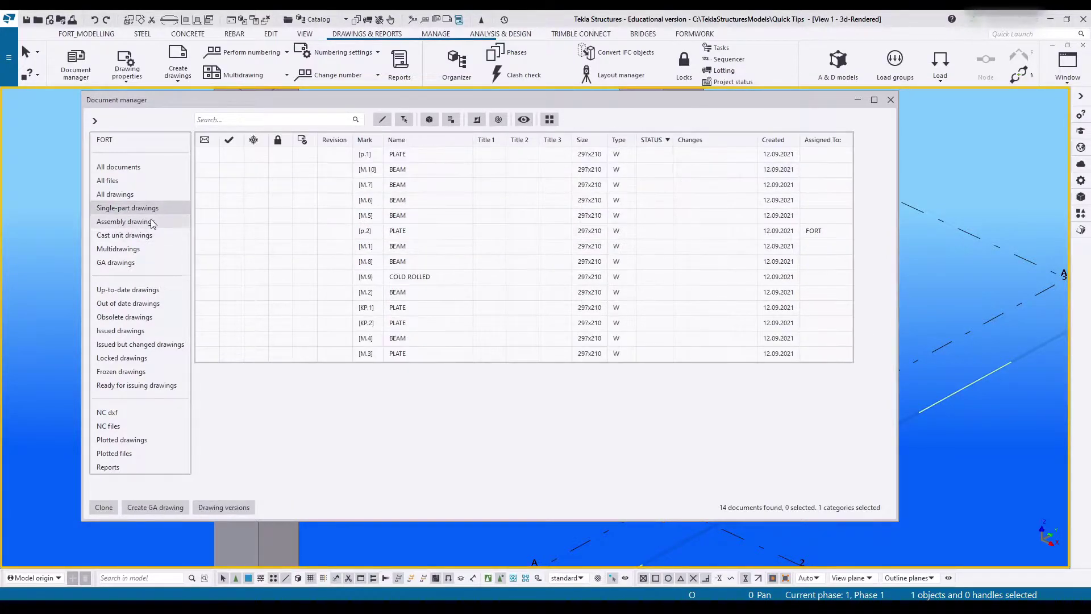
{"action": "left_click", "coordinate": [138, 227]}
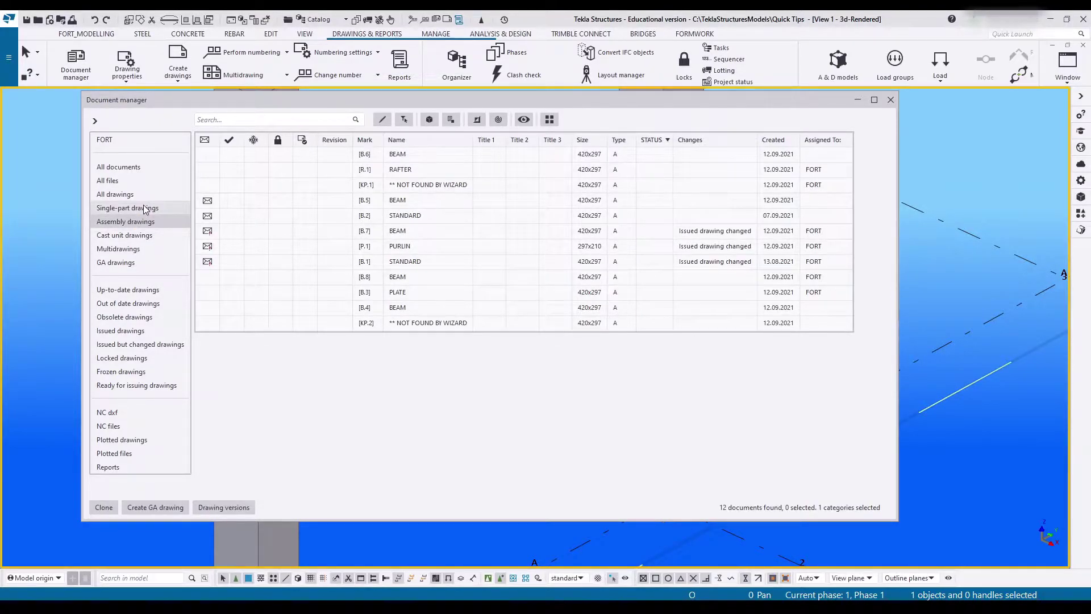
{"action": "left_click", "coordinate": [144, 207], "text": "ctrl"}
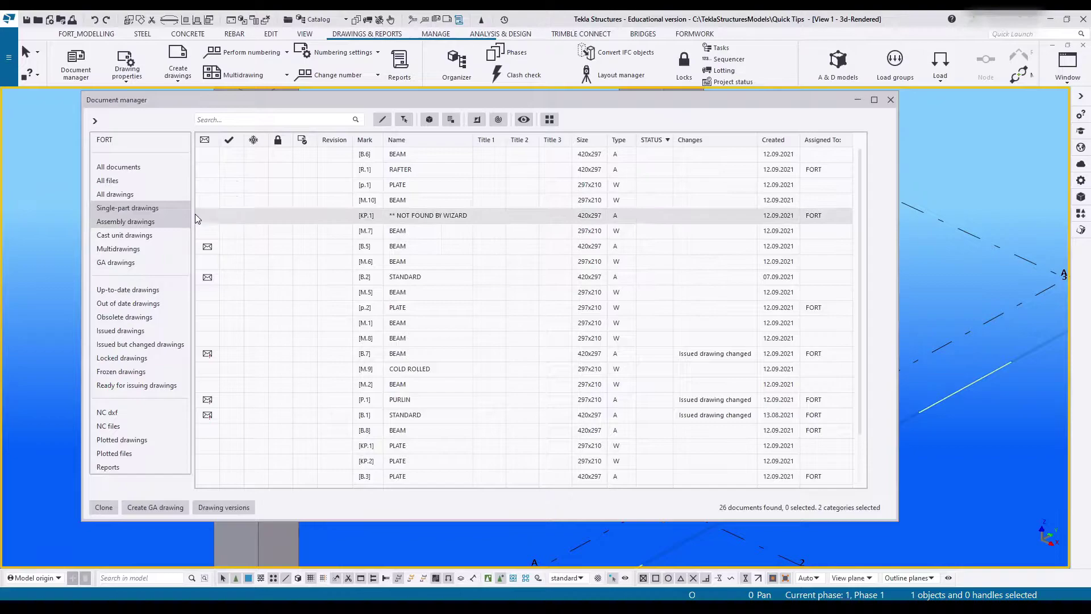
{"action": "scroll", "coordinate": [587, 273], "scroll_direction": "down", "scroll_amount": 2}
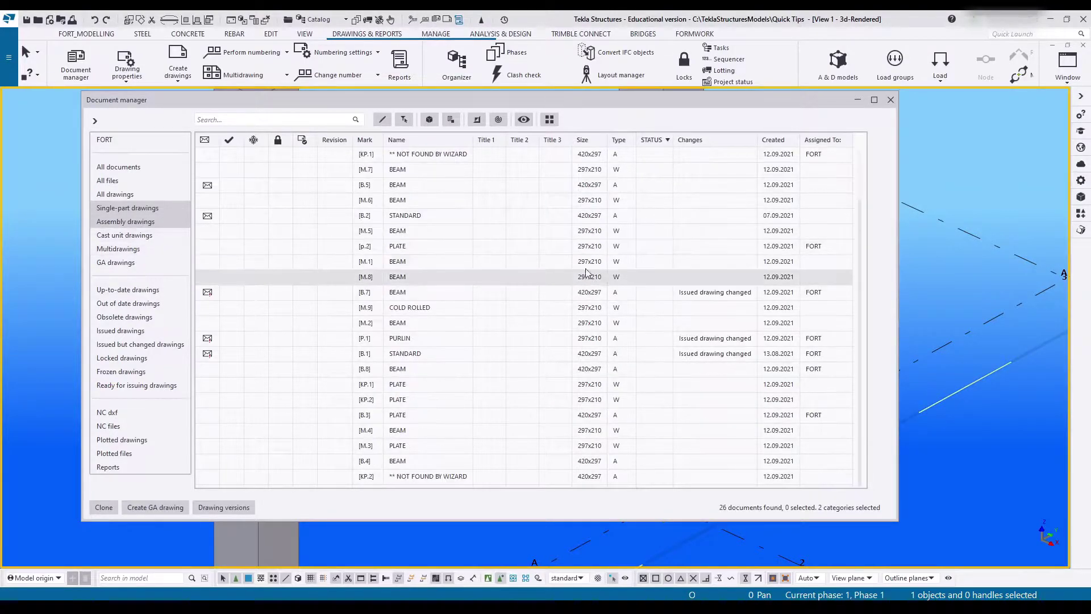
{"action": "scroll", "coordinate": [418, 230], "scroll_direction": "up", "scroll_amount": 2}
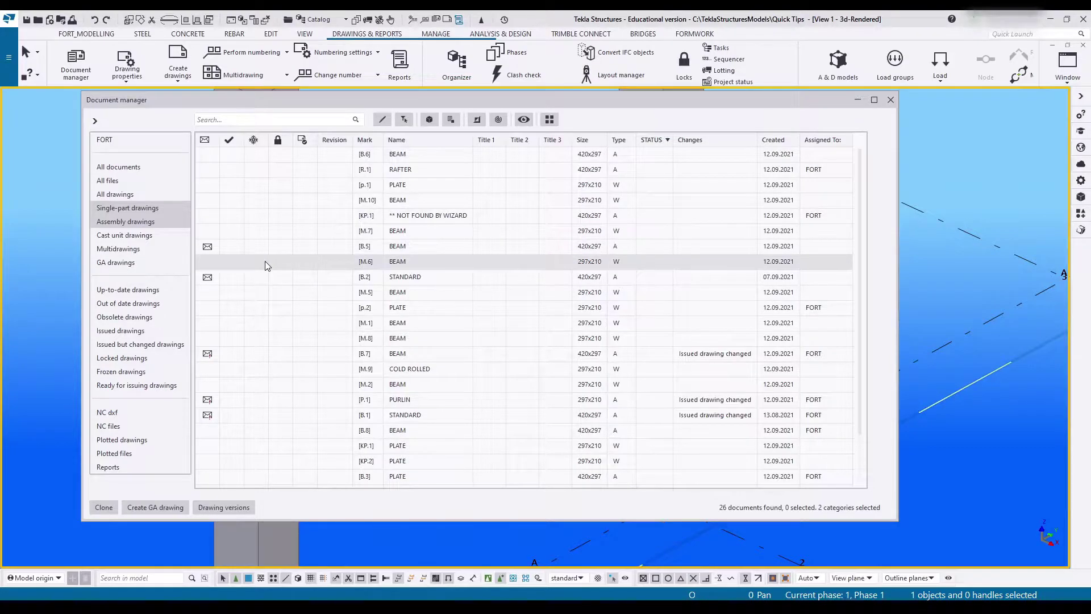
{"action": "left_click", "coordinate": [130, 331], "text": "ctrl"}
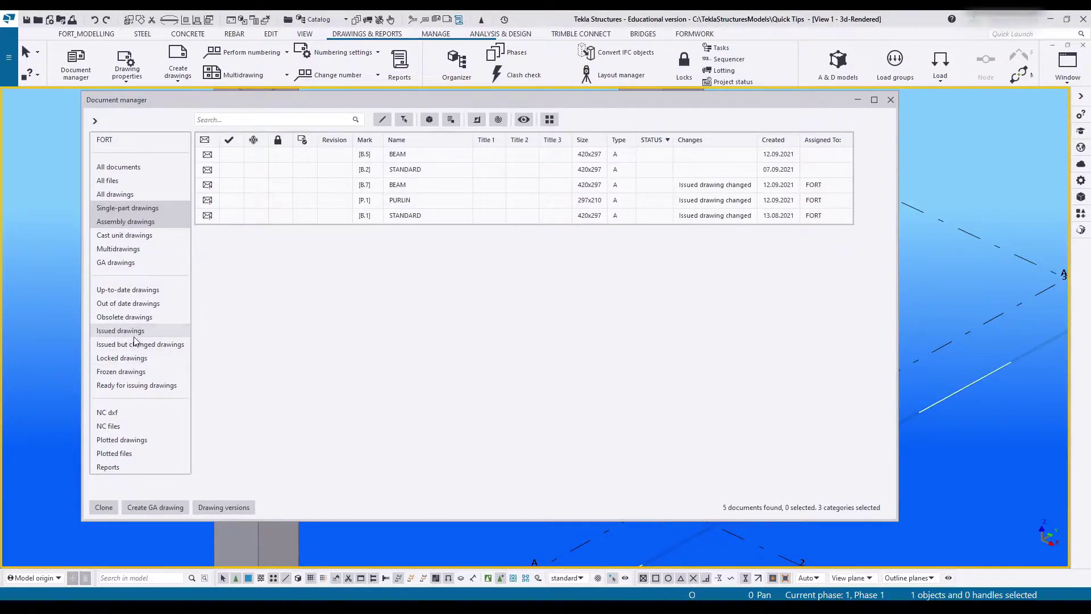
{"action": "left_click", "coordinate": [134, 208]}
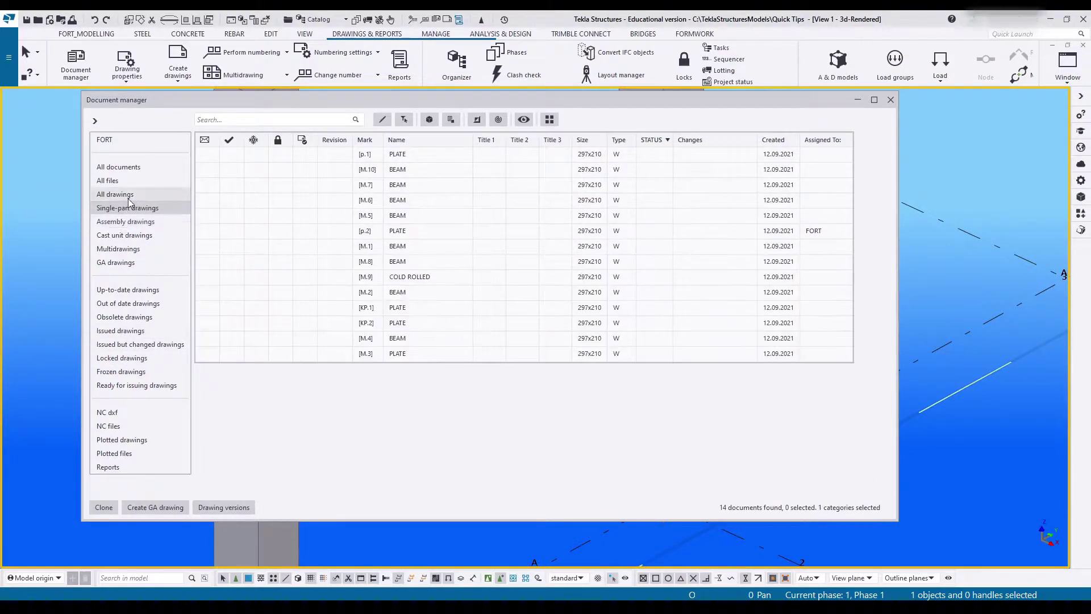
Append a 0 to the Single-part drawings category's Sort index and save it.
{"action": "right_click", "coordinate": [134, 208]}
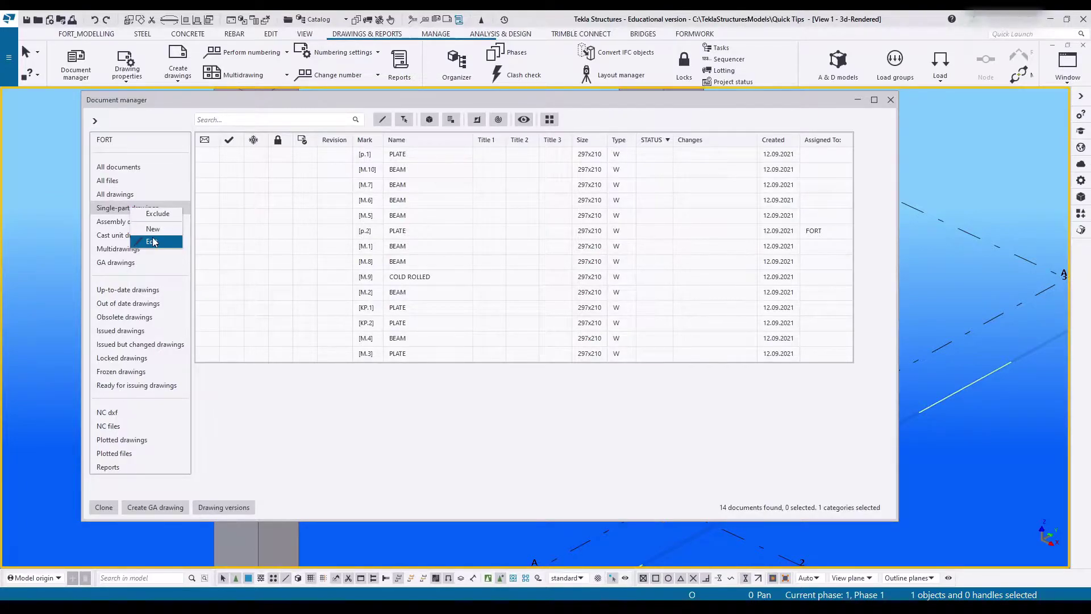
{"action": "left_click", "coordinate": [153, 241]}
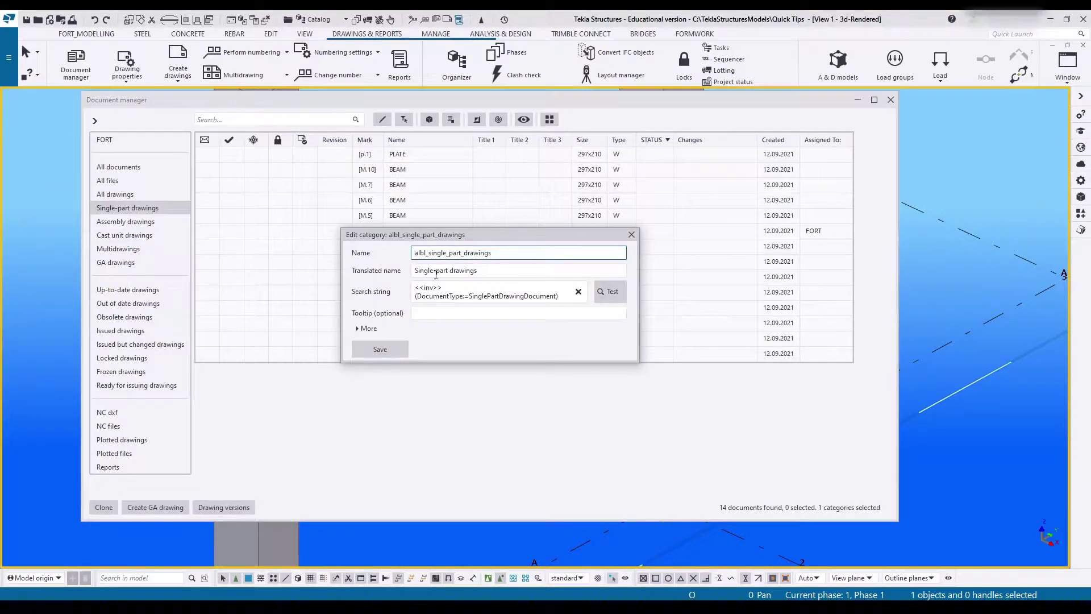
{"action": "left_click_drag", "start_coordinate": [494, 237], "coordinate": [451, 180]}
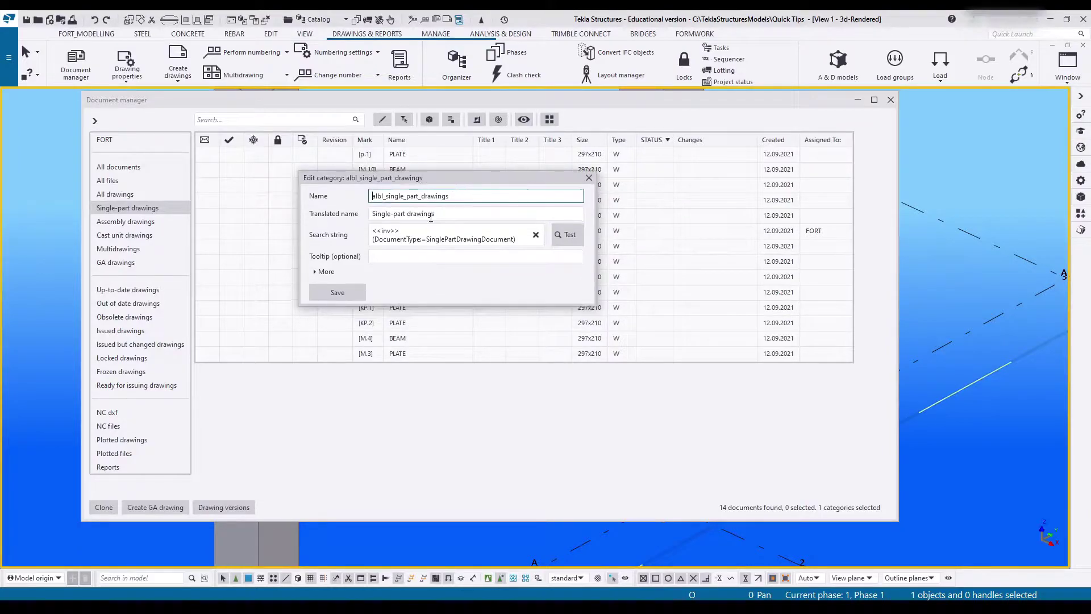
{"action": "mouse_move", "coordinate": [420, 234]}
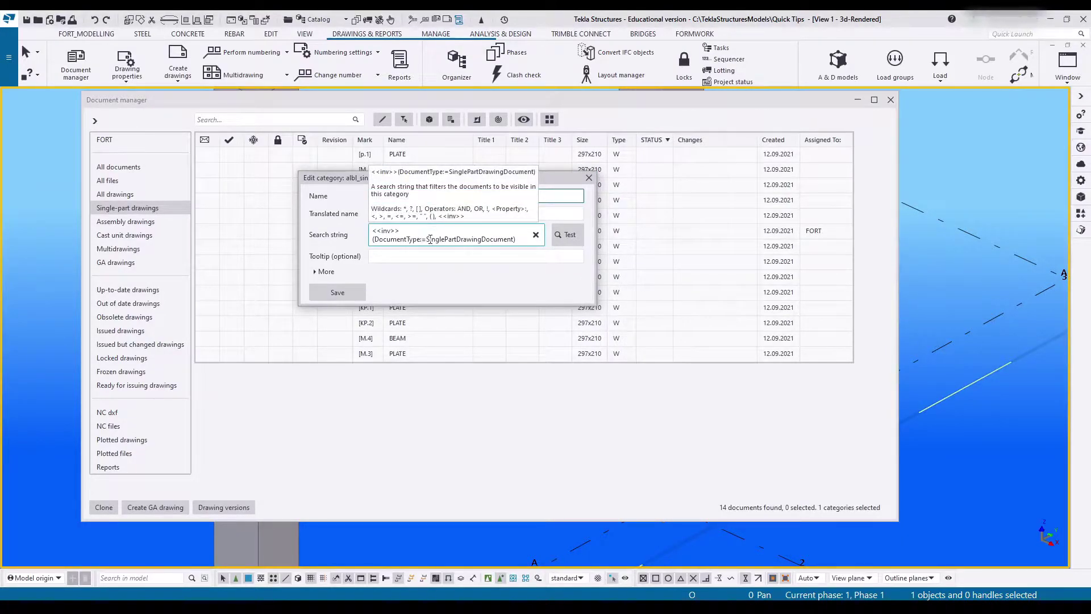
{"action": "left_click_drag", "start_coordinate": [430, 239], "coordinate": [491, 245]}
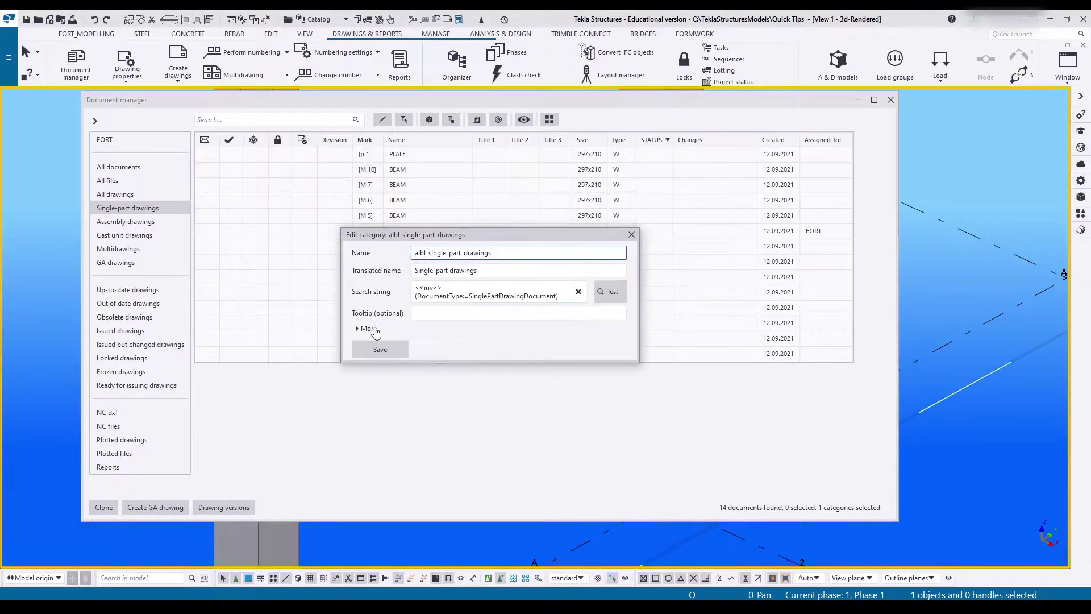
{"action": "left_click", "coordinate": [369, 329]}
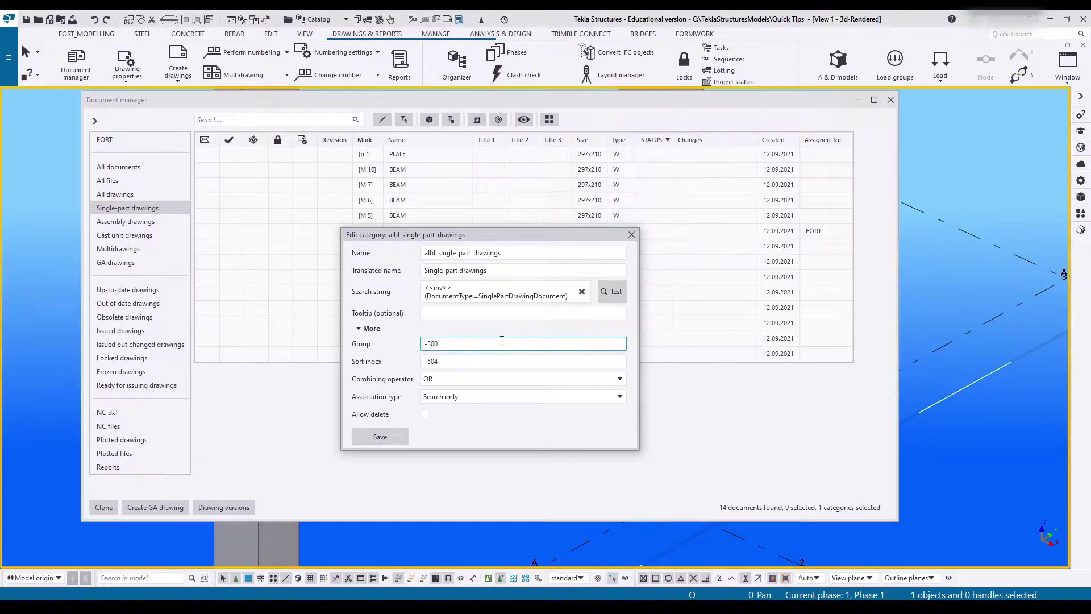
{"action": "mouse_move", "coordinate": [433, 348]}
{"action": "mouse_move", "coordinate": [459, 364]}
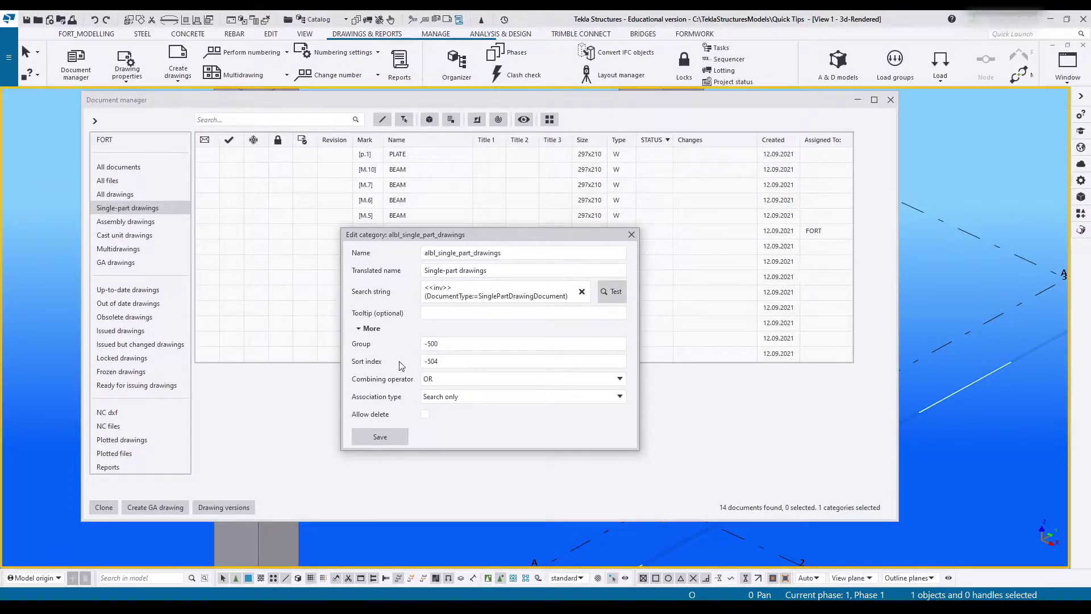
{"action": "left_click", "coordinate": [464, 360]}
{"action": "type", "text": "0"}
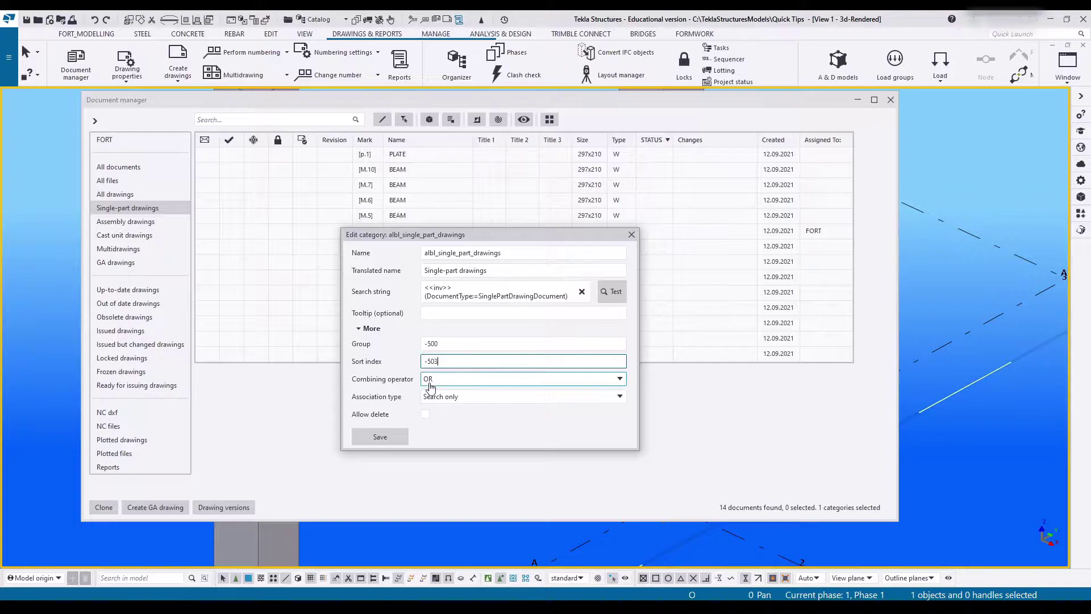
{"action": "left_click", "coordinate": [388, 437]}
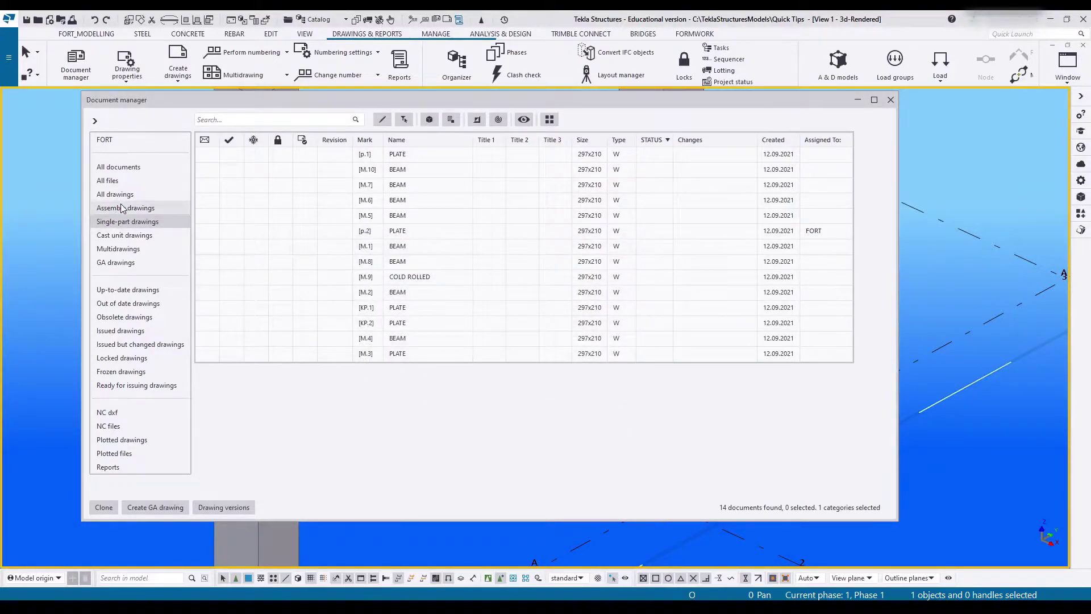
Review and save Assembly drawings settings, then add Single-part and Up-to-date drawings to the selection.
{"action": "right_click", "coordinate": [127, 214]}
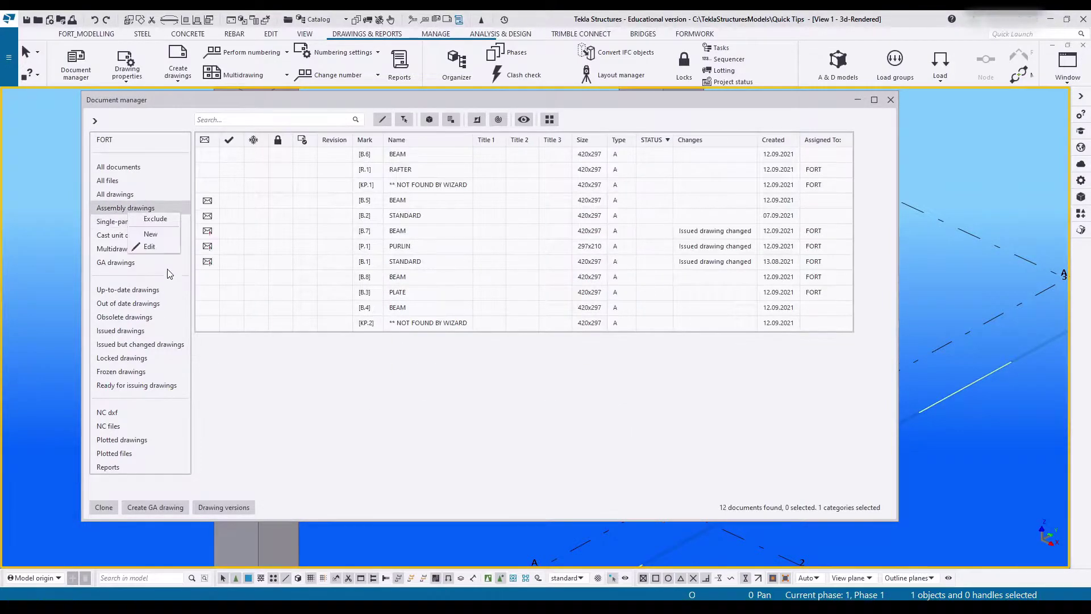
{"action": "left_click", "coordinate": [152, 247]}
{"action": "left_click", "coordinate": [363, 328]}
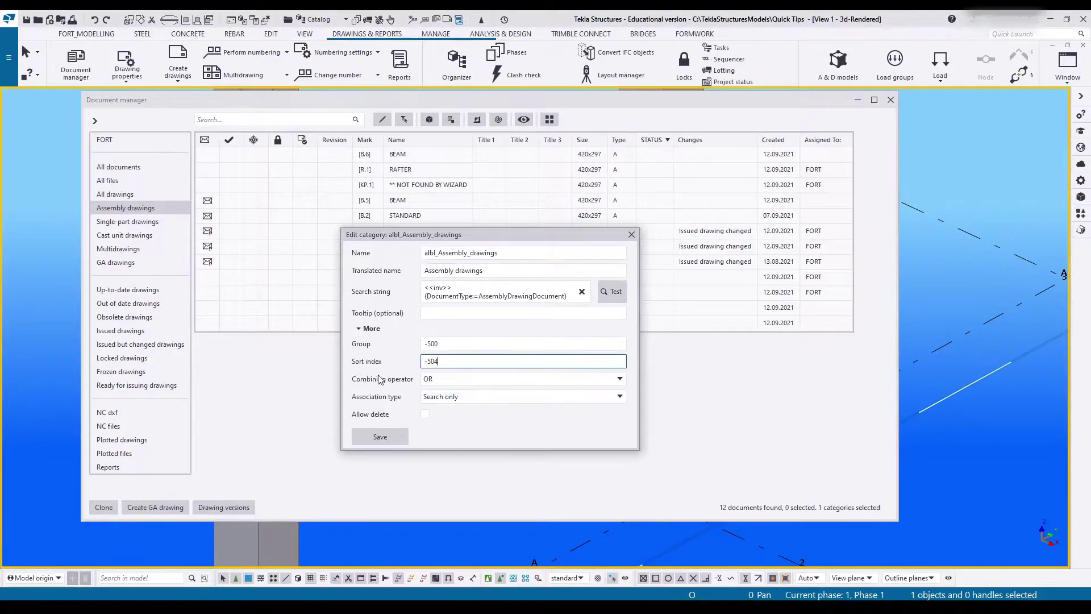
{"action": "left_click", "coordinate": [398, 437]}
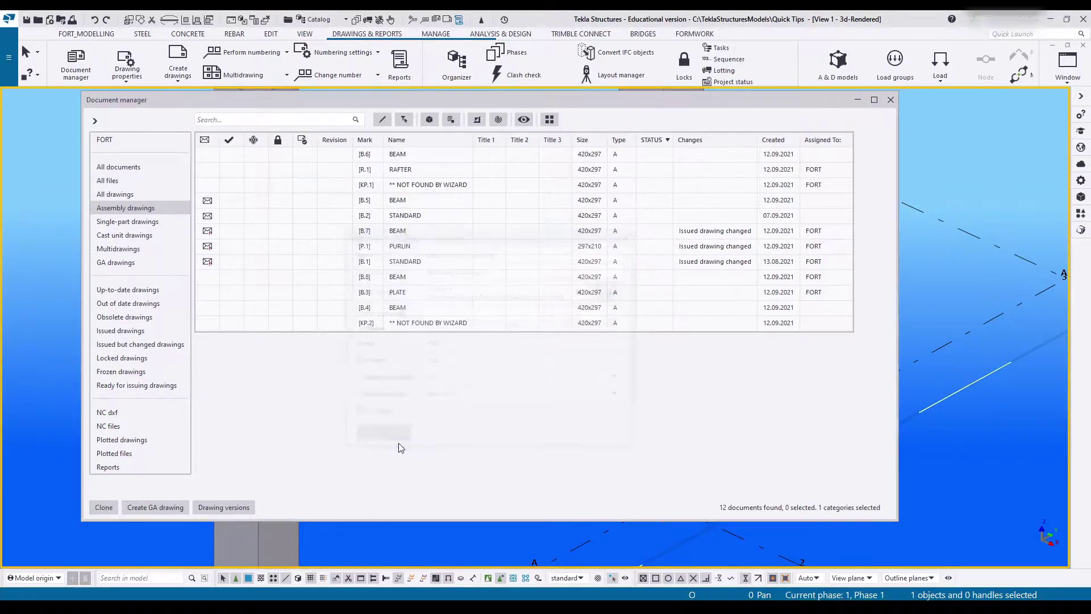
{"action": "left_click", "coordinate": [130, 227], "text": "ctrl"}
{"action": "left_click", "coordinate": [146, 289], "text": "ctrl"}
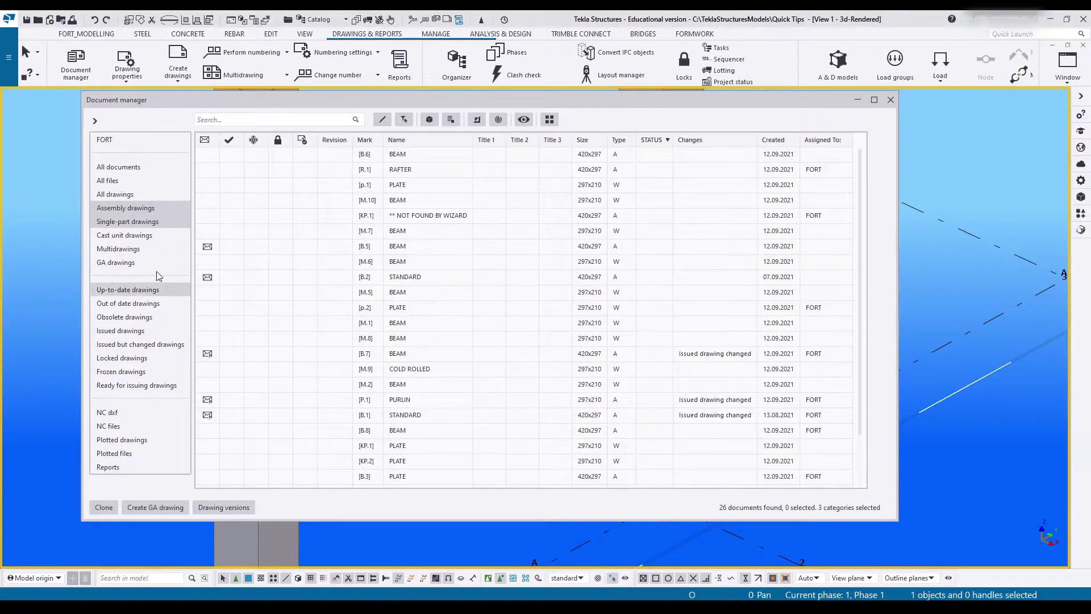
Review the Assembly drawings settings without saving and combine it with Single-part drawings.
{"action": "left_click", "coordinate": [140, 209]}
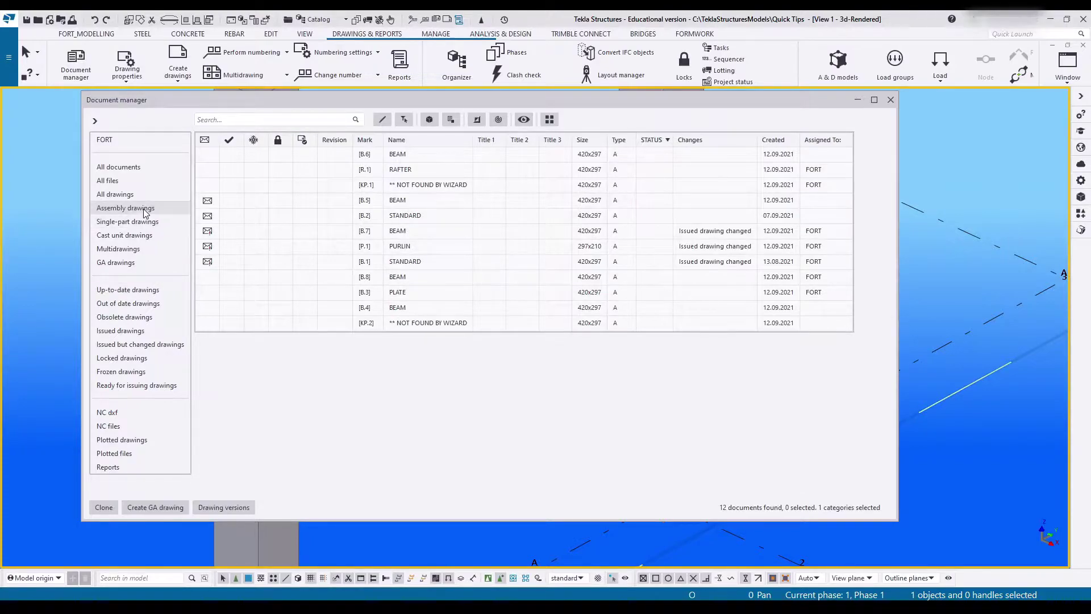
{"action": "right_click", "coordinate": [146, 210]}
{"action": "left_click", "coordinate": [165, 243]}
{"action": "left_click", "coordinate": [370, 328]}
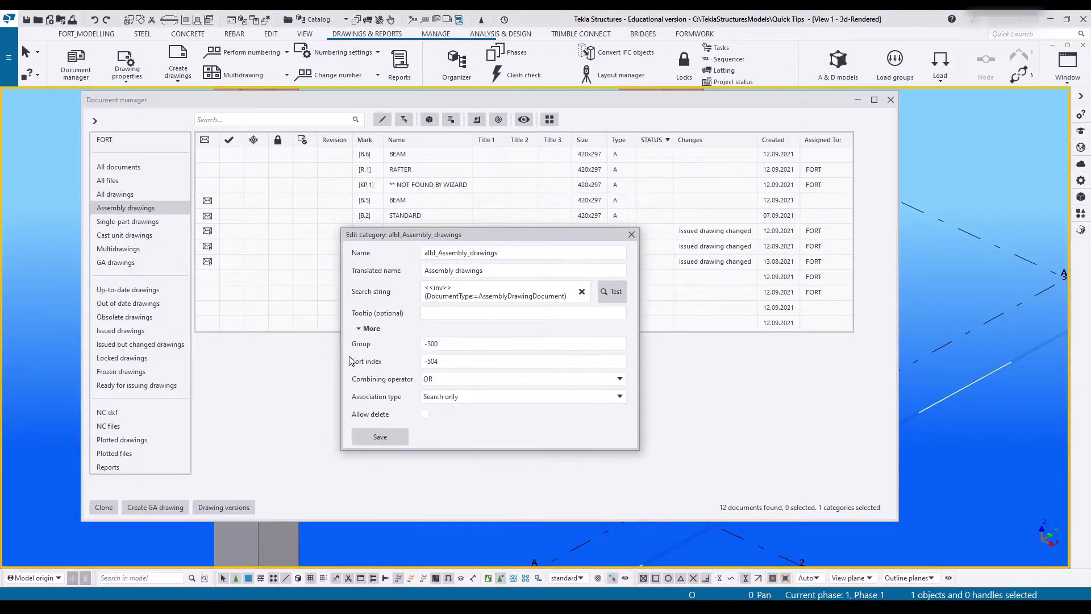
{"action": "left_click", "coordinate": [631, 235]}
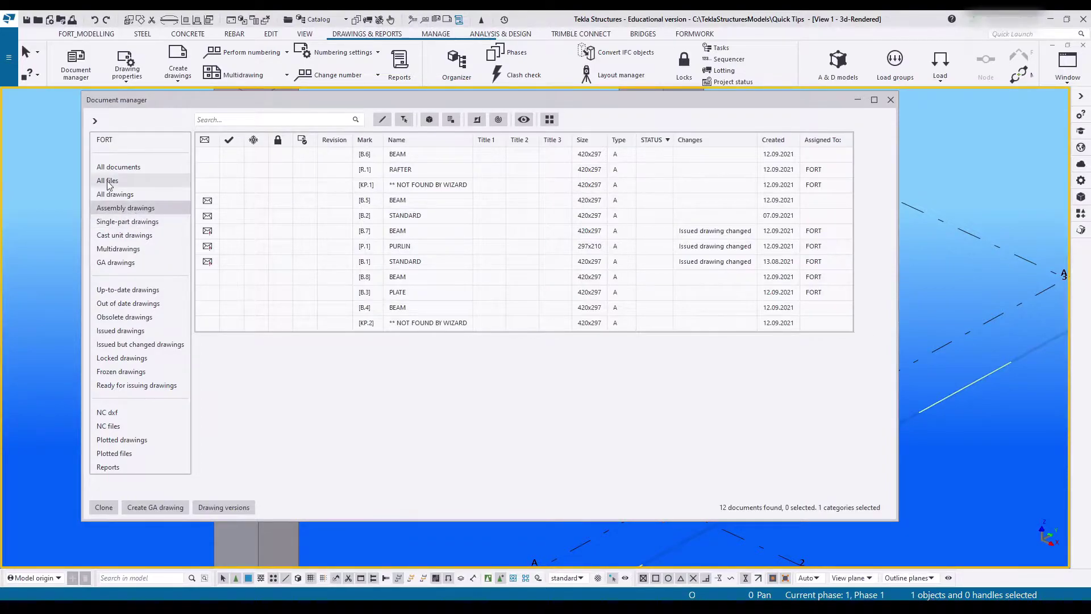
{"action": "left_click", "coordinate": [139, 222], "text": "ctrl"}
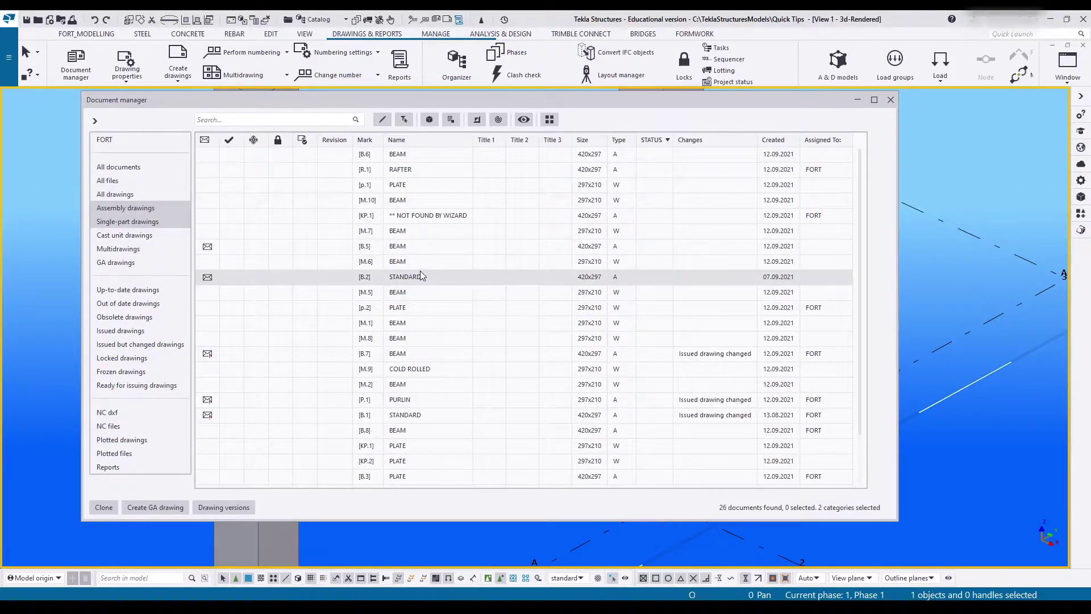
{"action": "scroll", "coordinate": [414, 274], "scroll_direction": "down", "scroll_amount": 2}
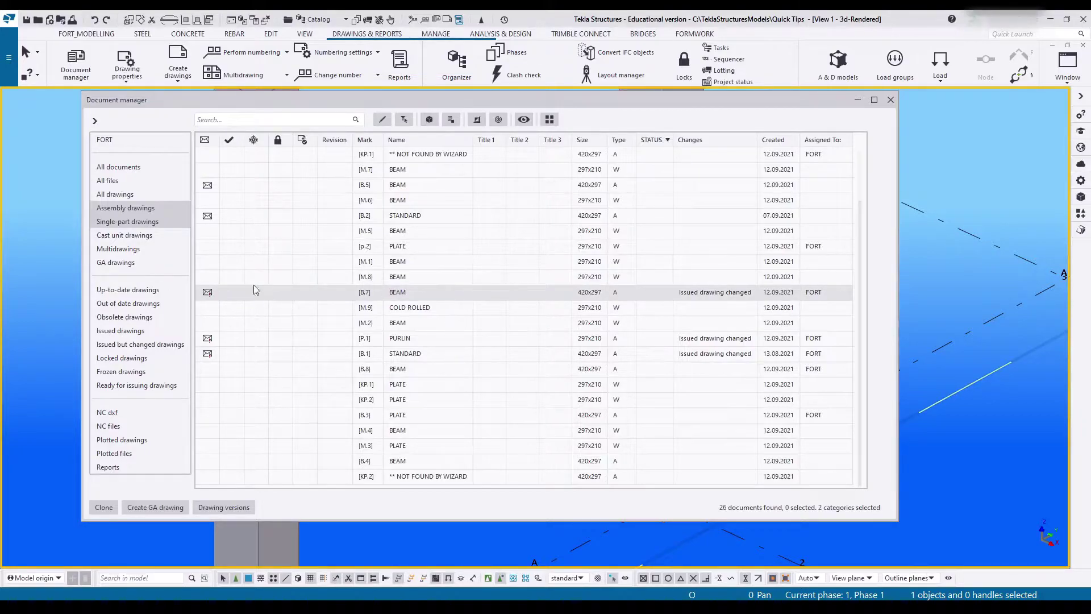
Show the Issued drawings category and close its settings unchanged.
{"action": "left_click", "coordinate": [121, 331]}
{"action": "right_click", "coordinate": [126, 334]}
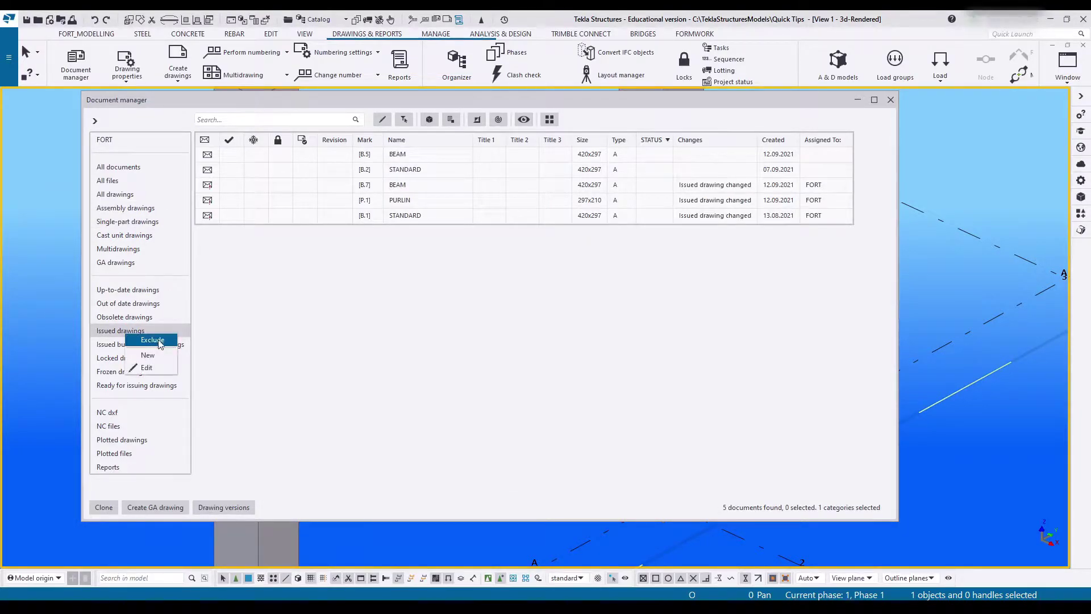
{"action": "left_click", "coordinate": [146, 368]}
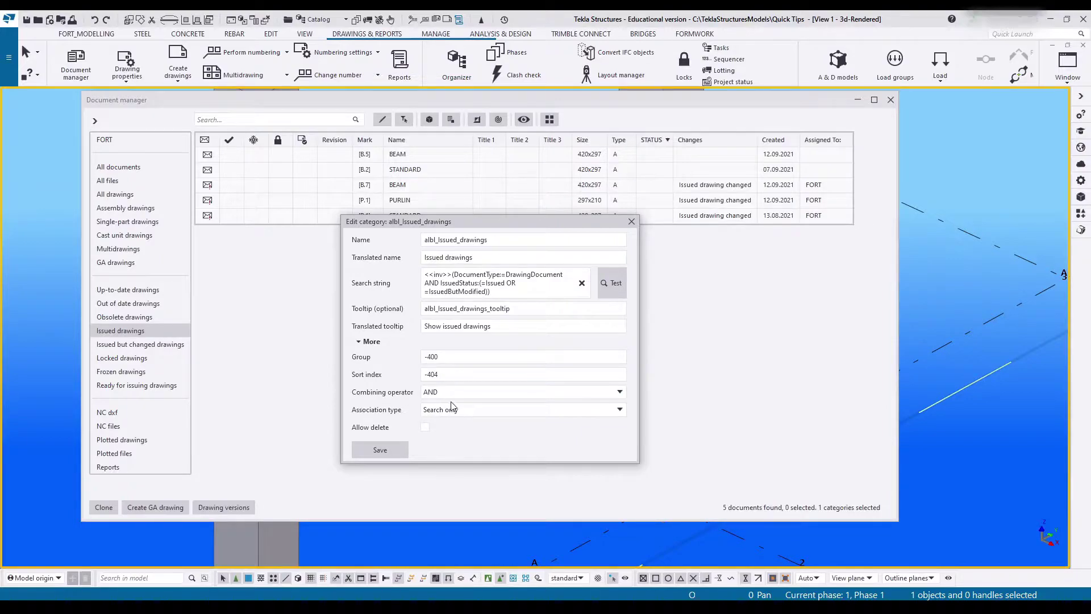
{"action": "left_click", "coordinate": [632, 221]}
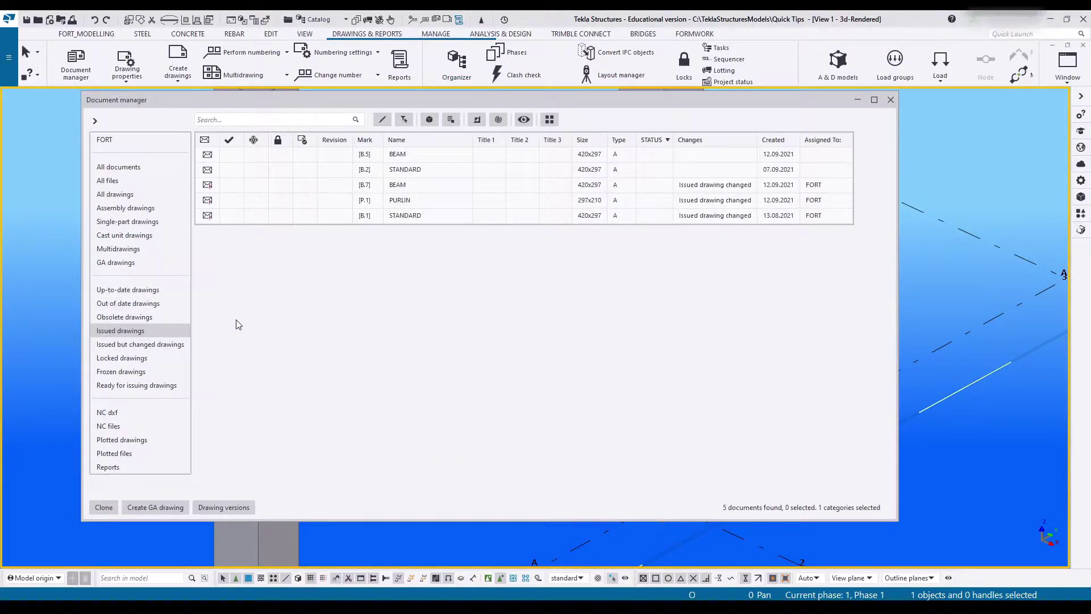
Combine Assembly, Issued and Single-part drawings, then show only the assignee category's 8 drawings.
{"action": "left_click", "coordinate": [125, 208]}
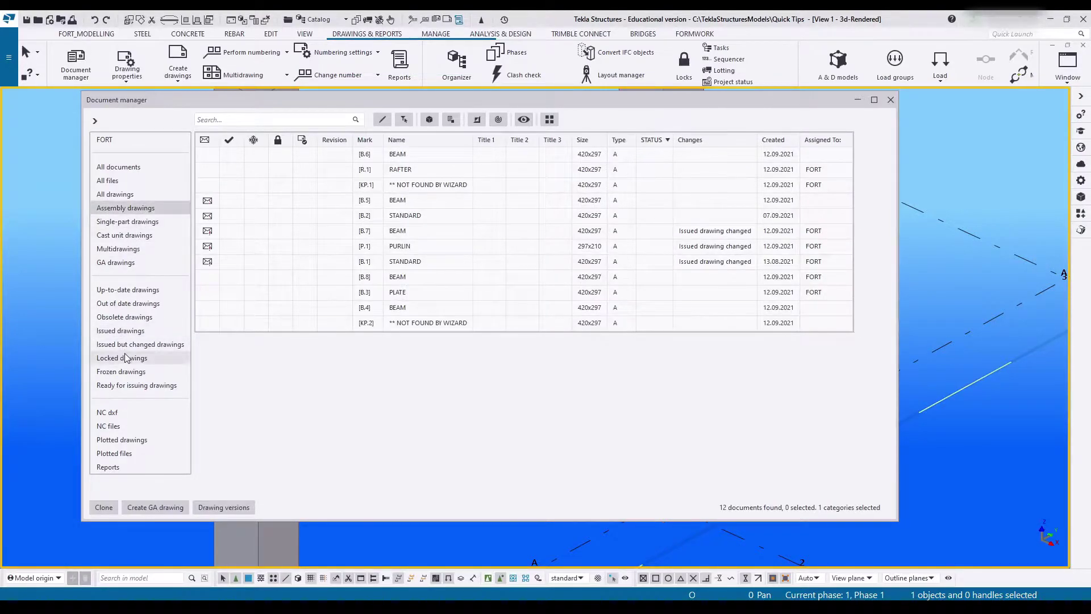
{"action": "left_click", "coordinate": [129, 332], "text": "ctrl"}
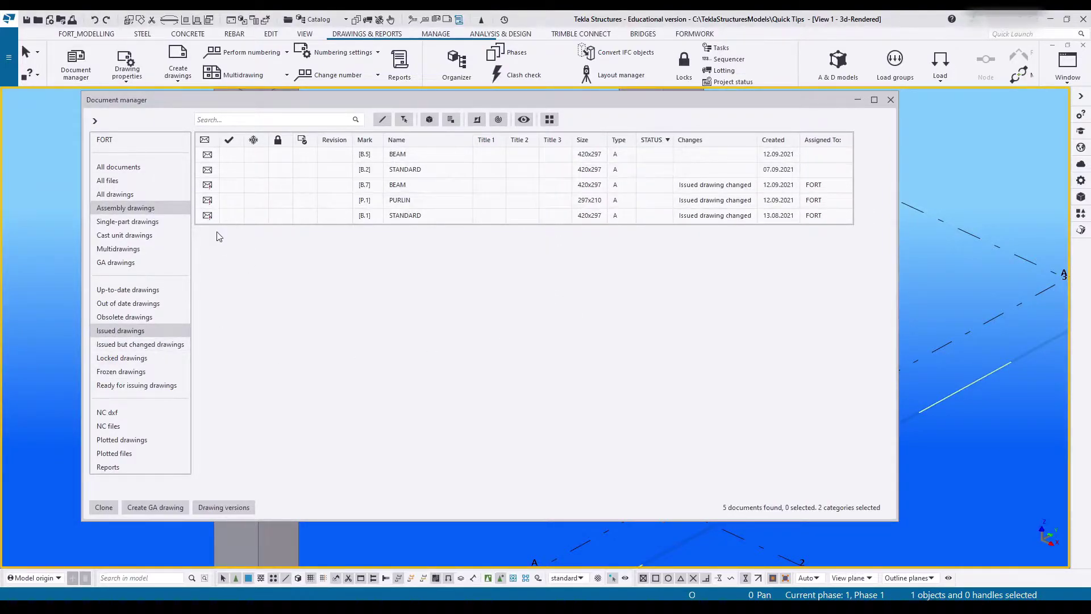
{"action": "left_click", "coordinate": [145, 221], "text": "ctrl"}
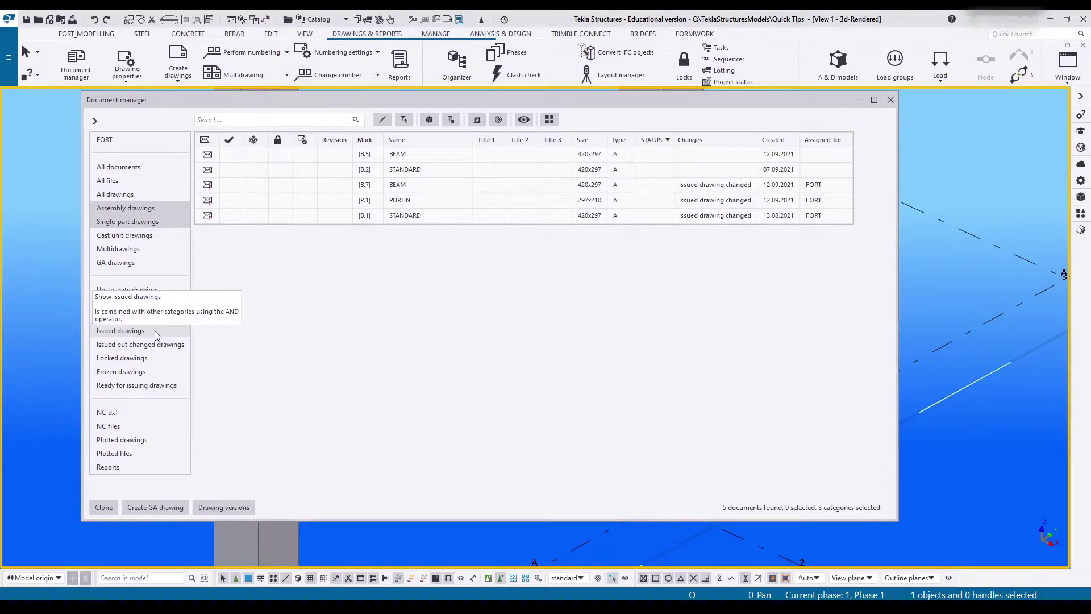
{"action": "left_click", "coordinate": [121, 330], "text": "ctrl"}
{"action": "left_click", "coordinate": [127, 221], "text": "ctrl"}
{"action": "left_click", "coordinate": [110, 139]}
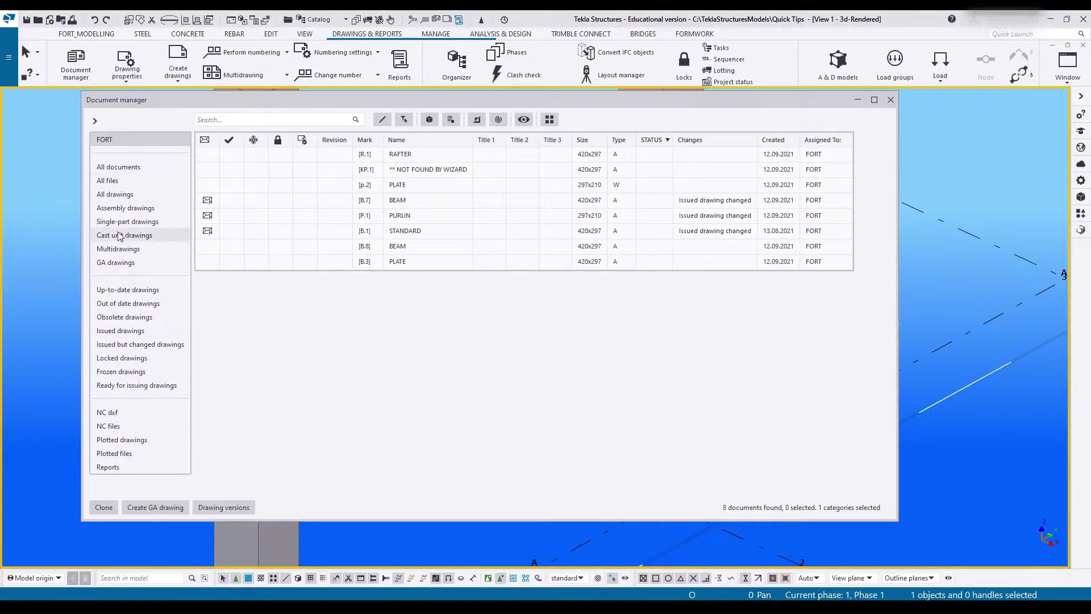
Open the assignee category's settings with More expanded, leaving Association type as Search only.
{"action": "right_click", "coordinate": [149, 142]}
{"action": "left_click", "coordinate": [173, 171]}
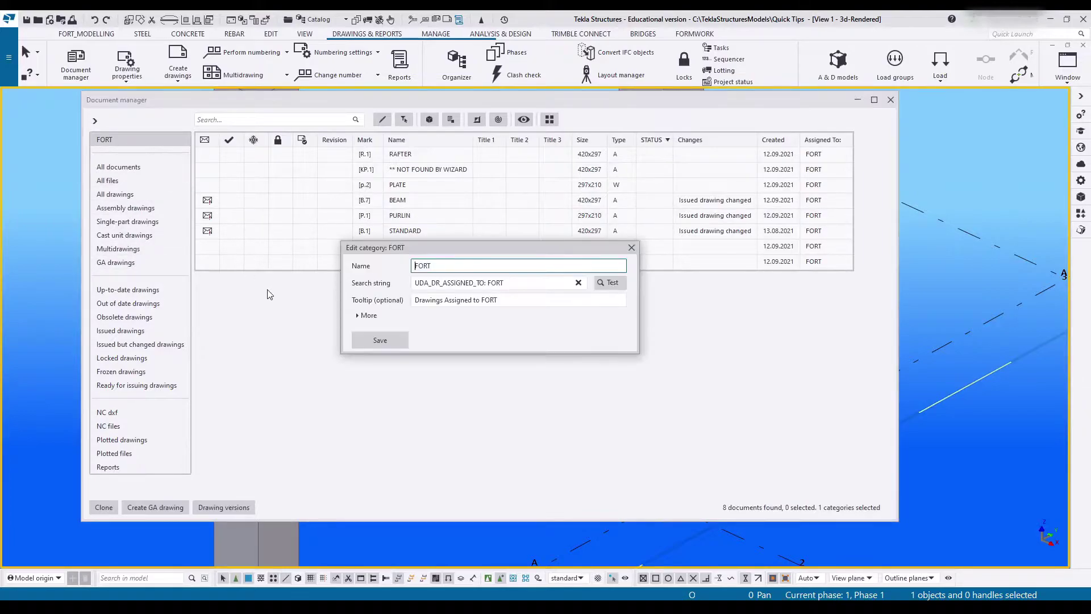
{"action": "left_click", "coordinate": [369, 316]}
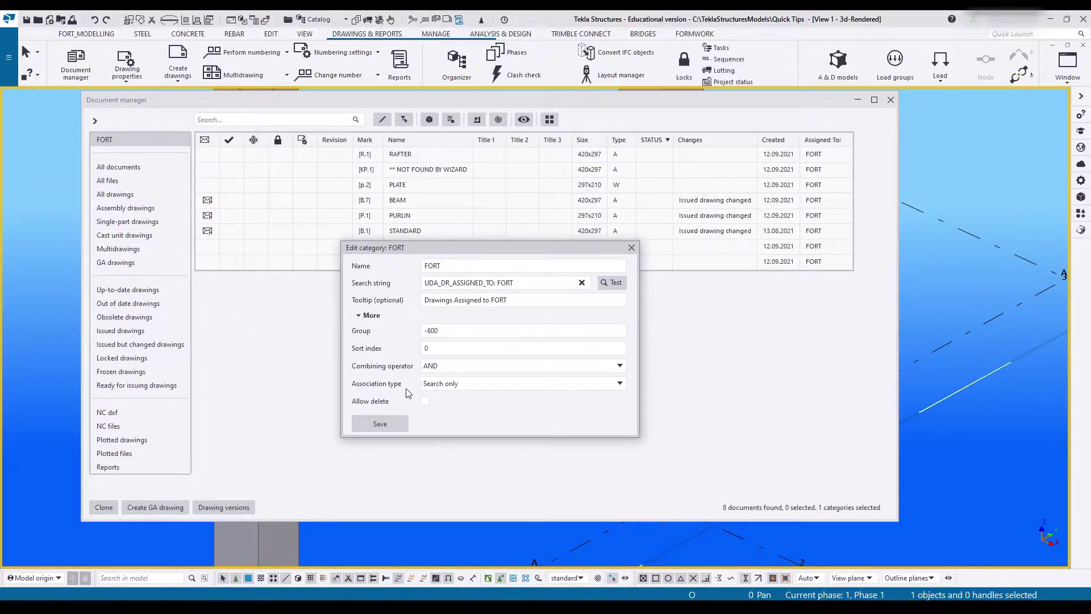
{"action": "left_click", "coordinate": [449, 384]}
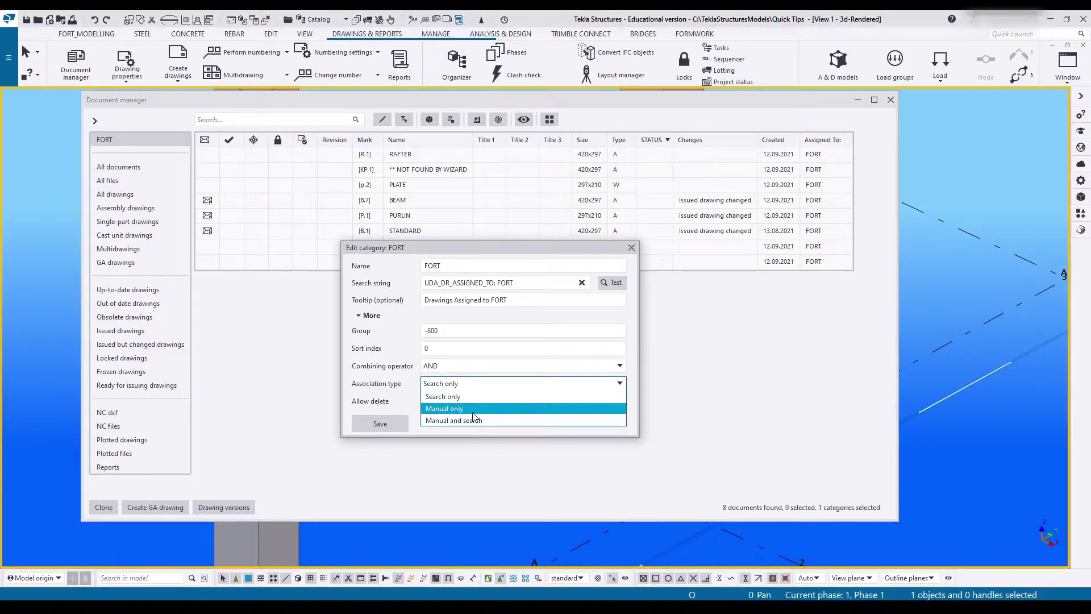
{"action": "left_click", "coordinate": [635, 245]}
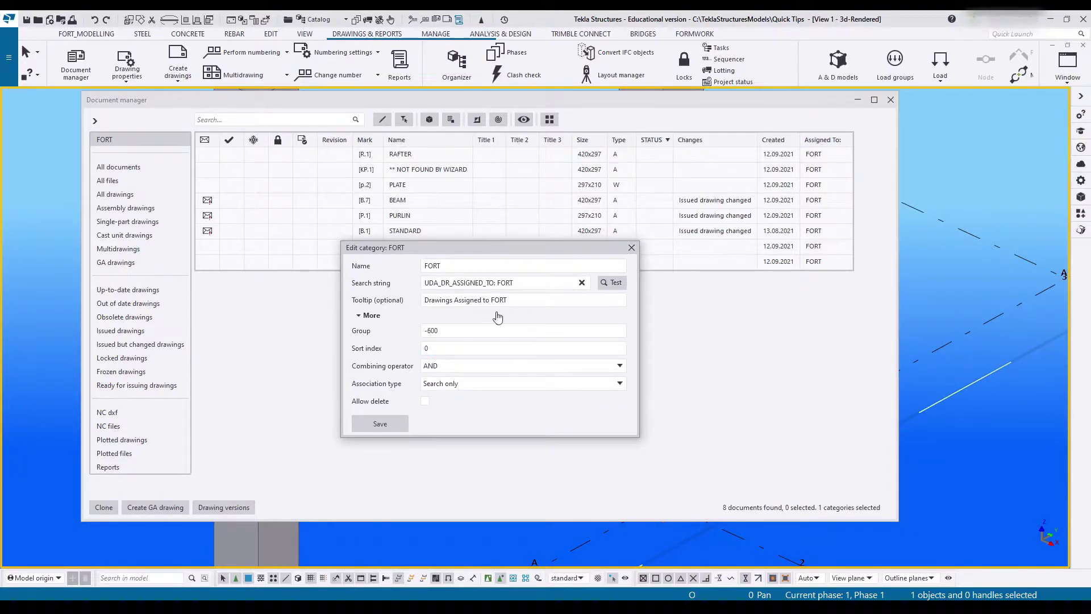
Close the settings and put drawings M.1, M.8 and M.9 into a new manual category named 1.
{"action": "left_click", "coordinate": [631, 249]}
{"action": "left_click", "coordinate": [128, 235]}
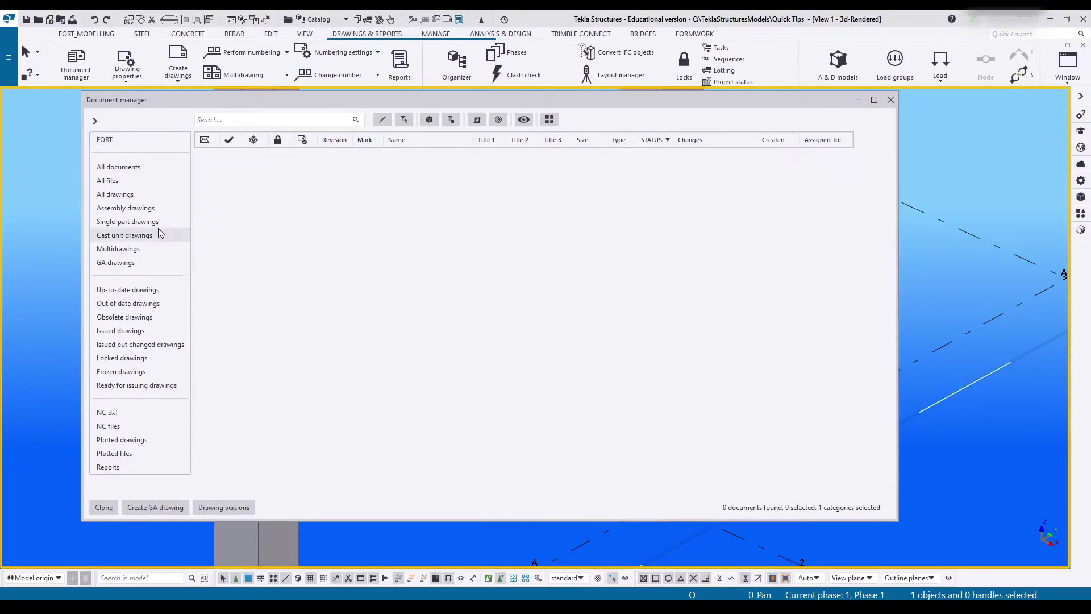
{"action": "left_click", "coordinate": [127, 221]}
{"action": "left_click", "coordinate": [383, 245]}
{"action": "left_click", "coordinate": [383, 277], "text": "ctrl"}
{"action": "left_click", "coordinate": [383, 262], "text": "ctrl"}
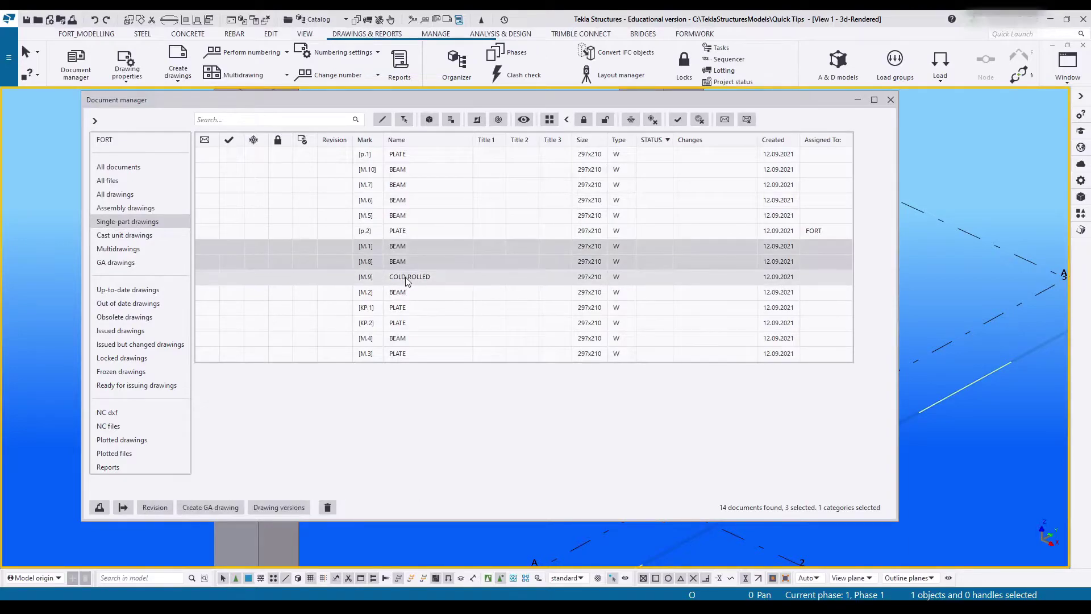
{"action": "right_click", "coordinate": [407, 278]}
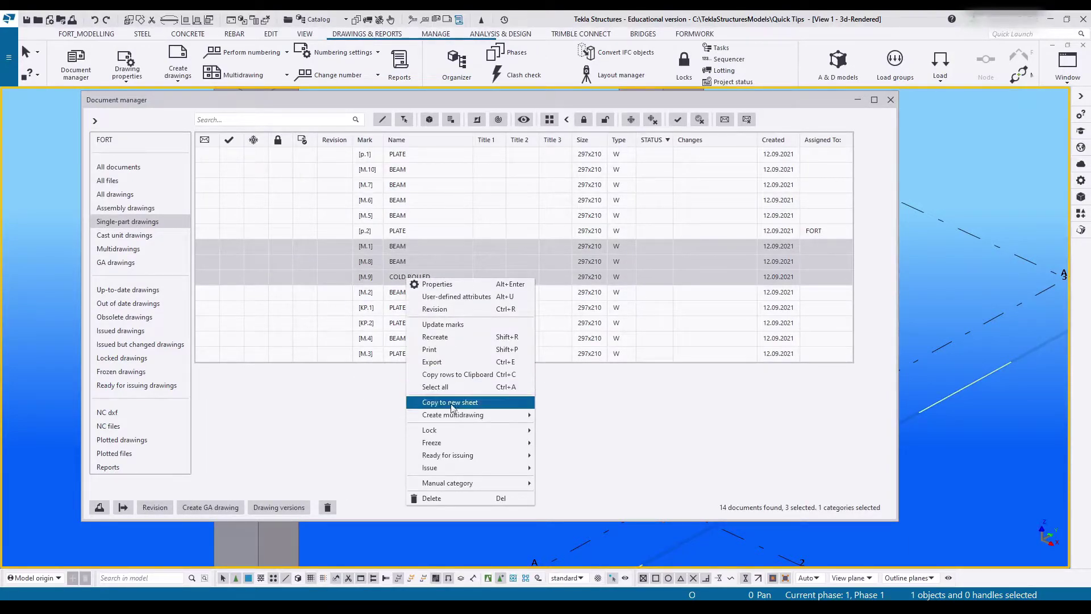
{"action": "mouse_move", "coordinate": [469, 484]}
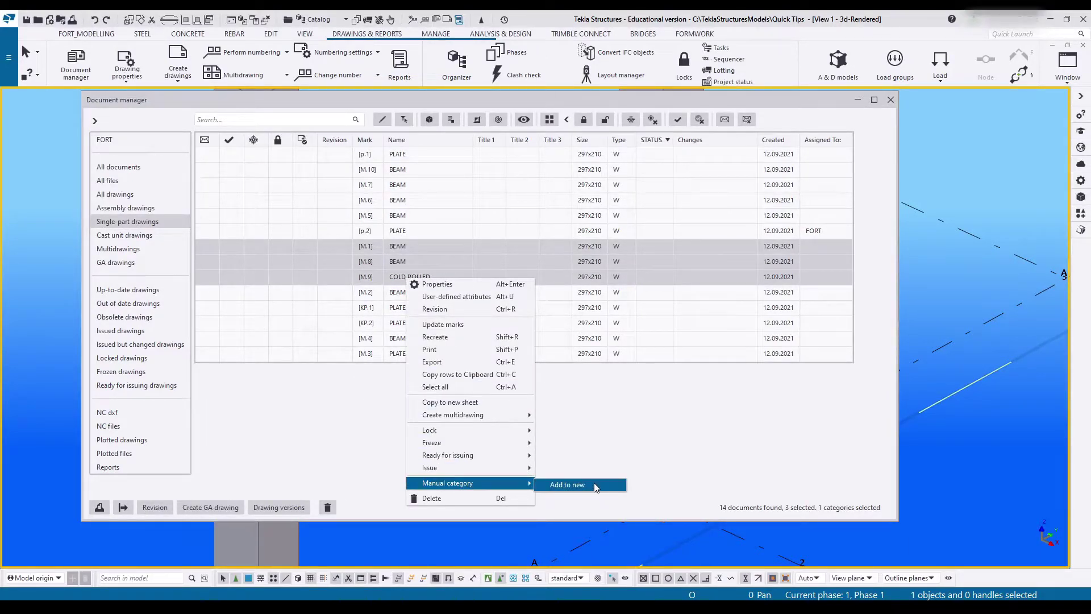
{"action": "left_click", "coordinate": [568, 484]}
{"action": "type", "text": "1"}
{"action": "left_click", "coordinate": [377, 347]}
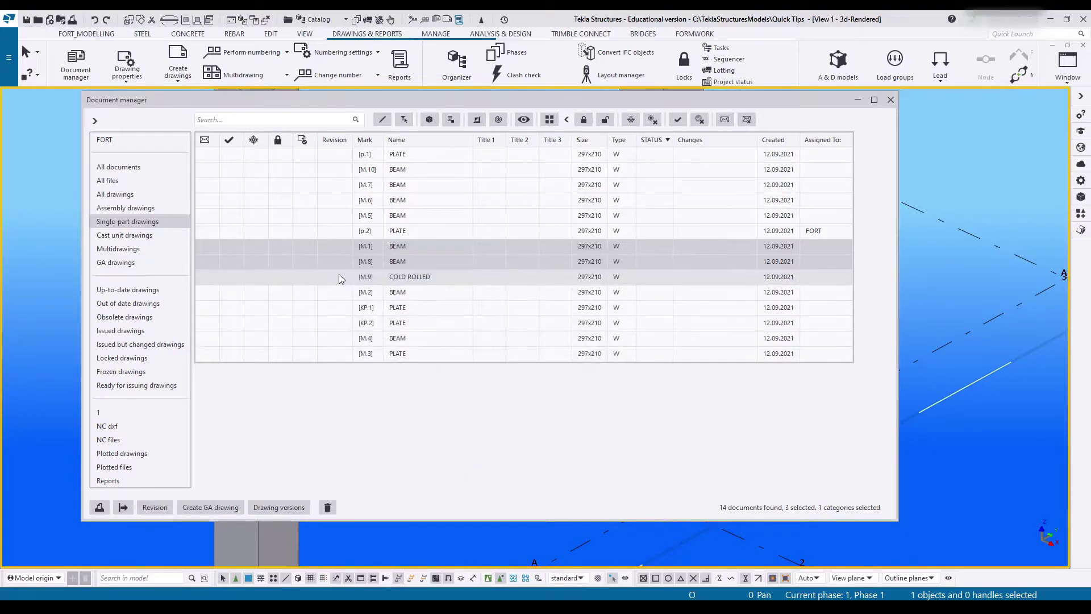
Filter to category 1, then return to the assembly drawings and select B.3 PLATE.
{"action": "left_click", "coordinate": [135, 411]}
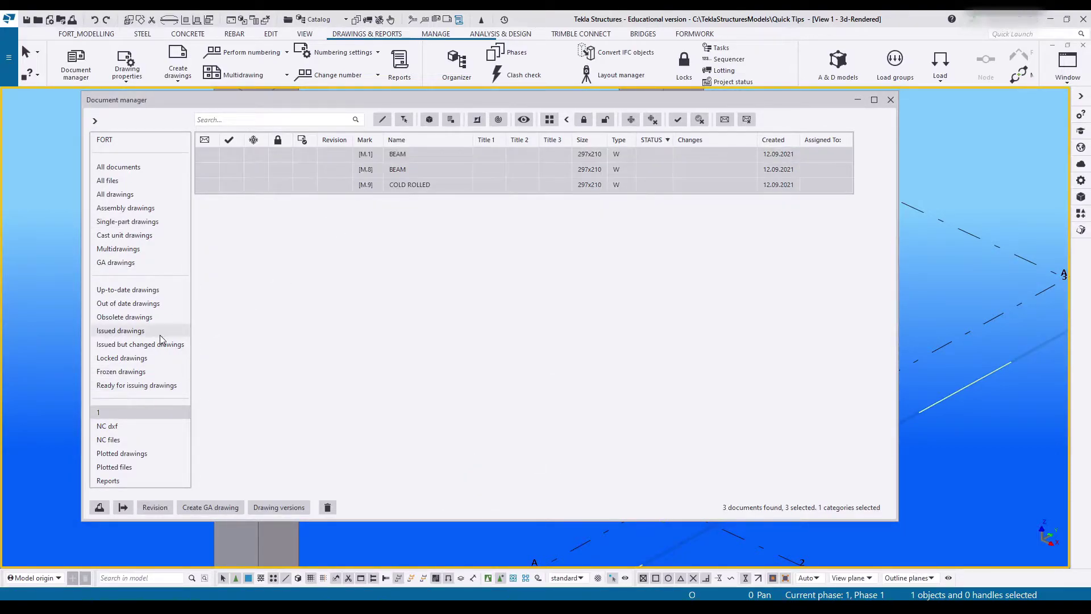
{"action": "left_click", "coordinate": [315, 157]}
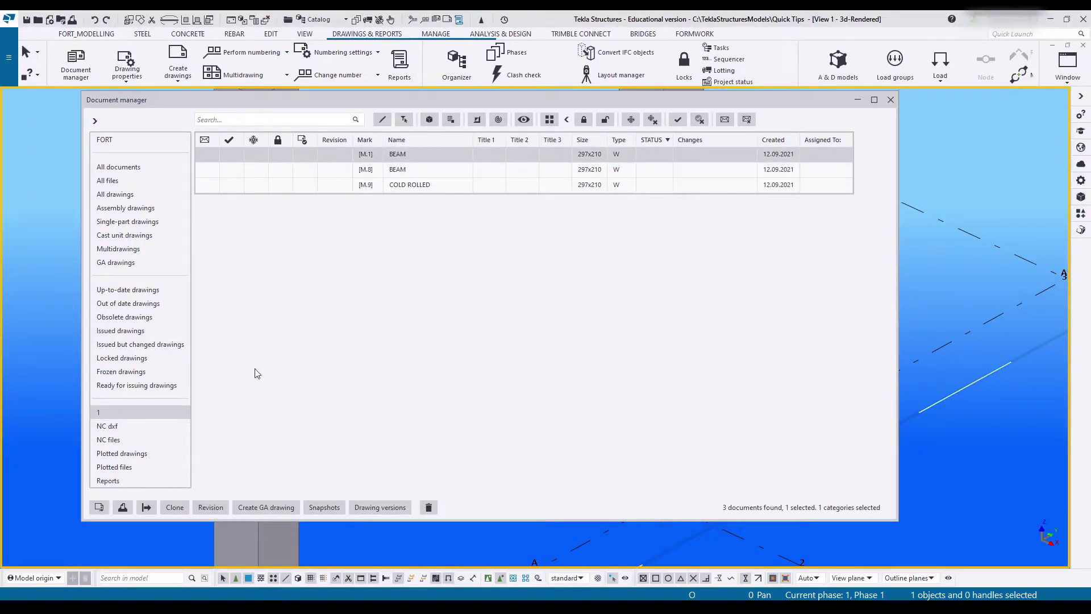
{"action": "left_click", "coordinate": [161, 180]}
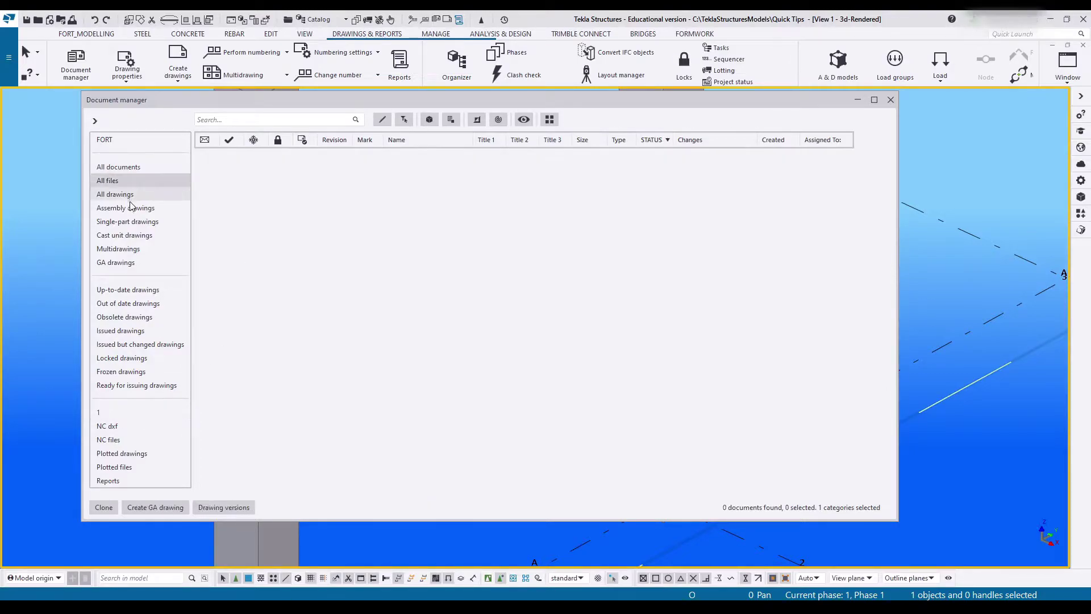
{"action": "left_click", "coordinate": [131, 193]}
{"action": "left_click", "coordinate": [142, 208]}
{"action": "left_click", "coordinate": [375, 293]}
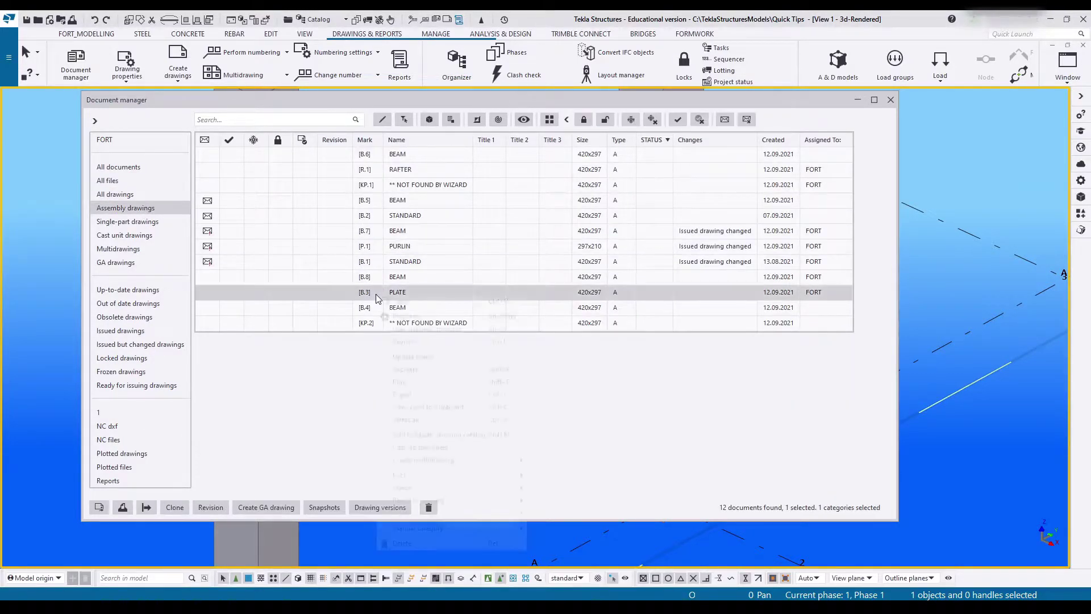
Add drawing B.3 to category 1, then delete category 1.
{"action": "right_click", "coordinate": [376, 294]}
{"action": "mouse_move", "coordinate": [489, 528]}
{"action": "mouse_move", "coordinate": [578, 542]}
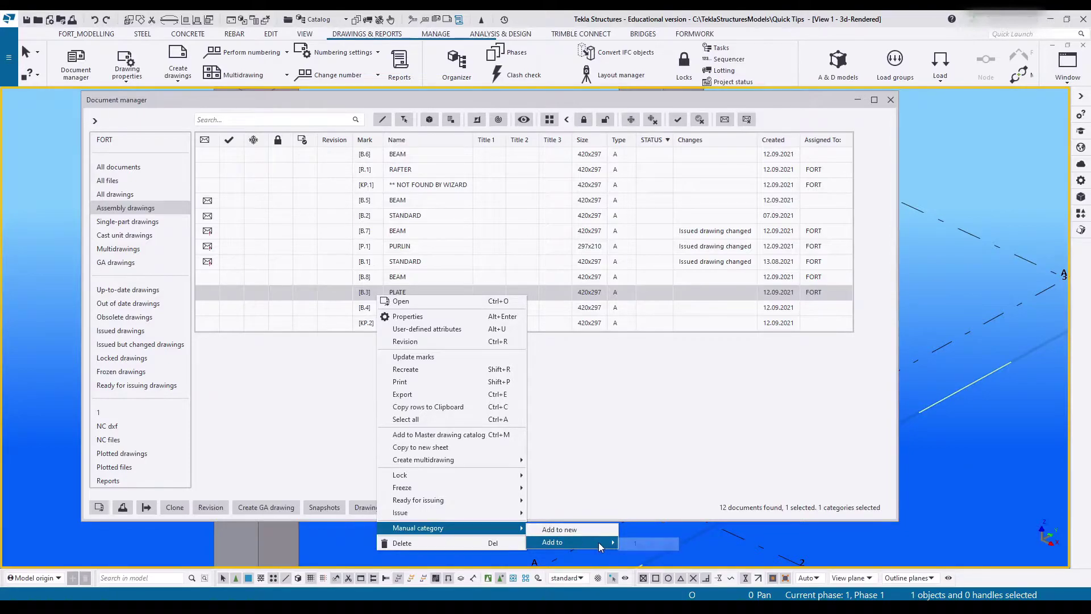
{"action": "left_click", "coordinate": [190, 397]}
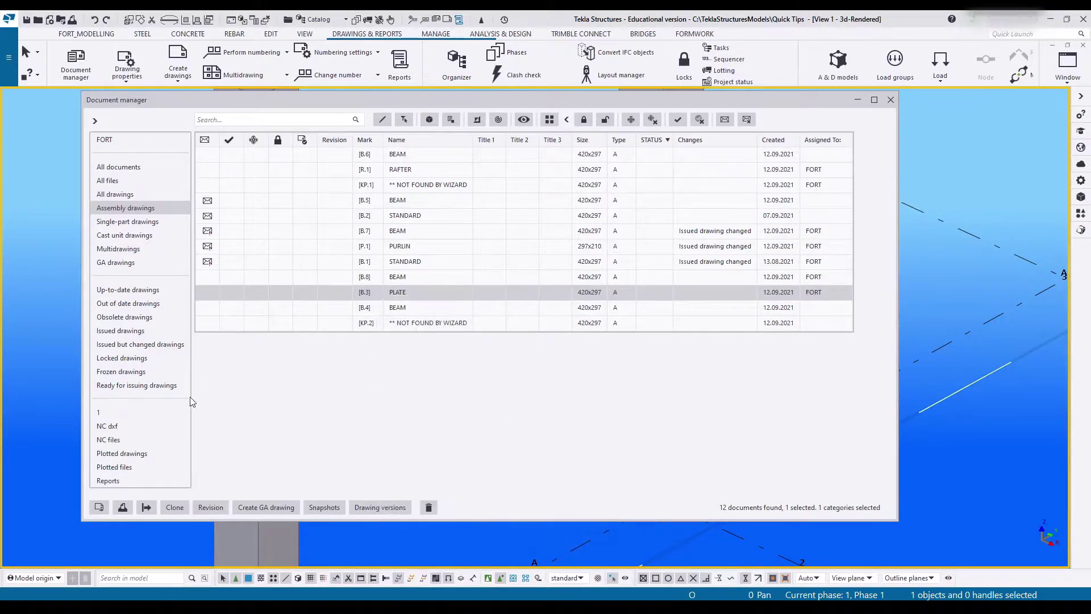
{"action": "left_click", "coordinate": [113, 412]}
{"action": "key", "text": "Delete"}
{"action": "left_click", "coordinate": [474, 325]}
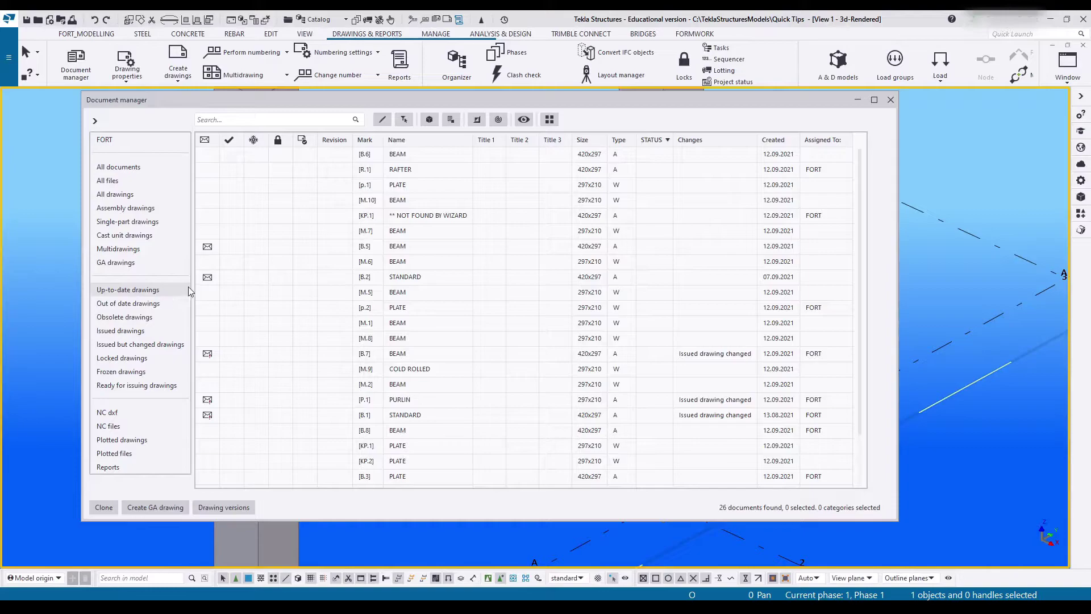
Create and save a category named 'Not yet Issued' with search string 'g'.
{"action": "right_click", "coordinate": [173, 292]}
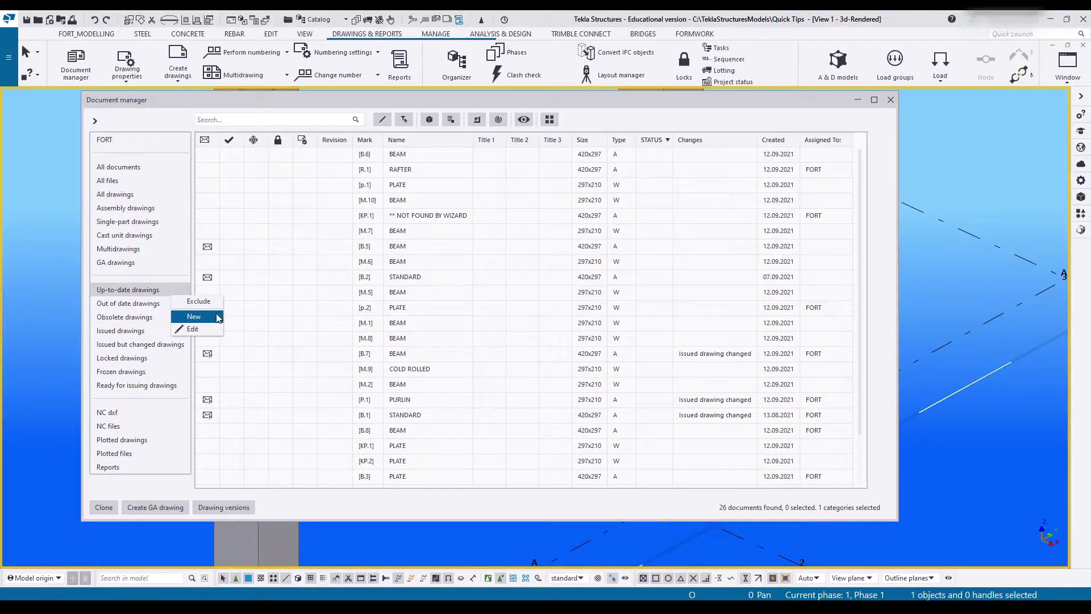
{"action": "left_click", "coordinate": [194, 316]}
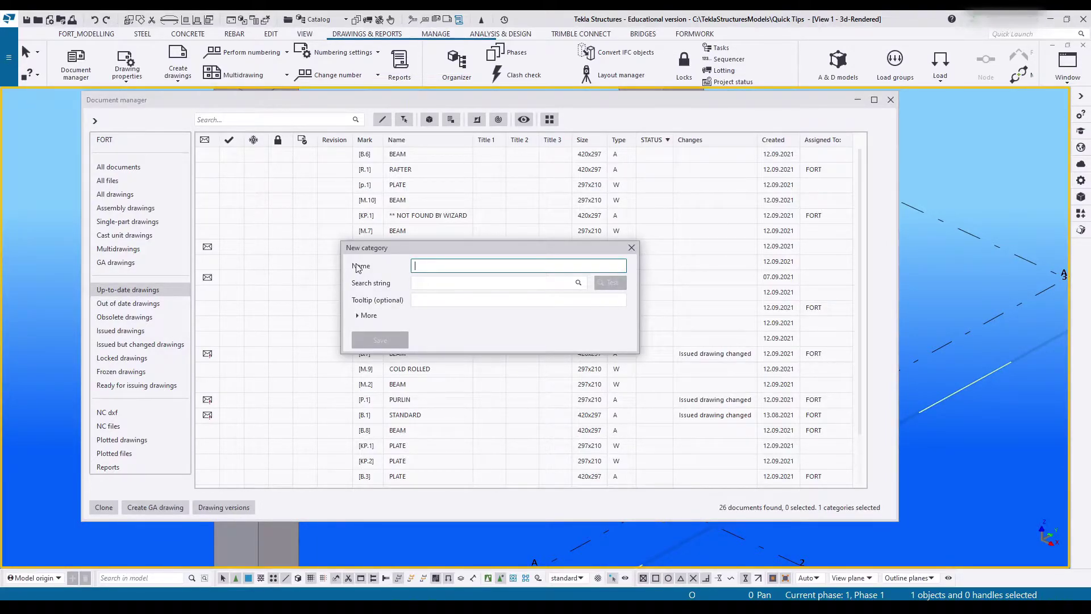
{"action": "left_click", "coordinate": [365, 316]}
{"action": "left_click", "coordinate": [413, 210]}
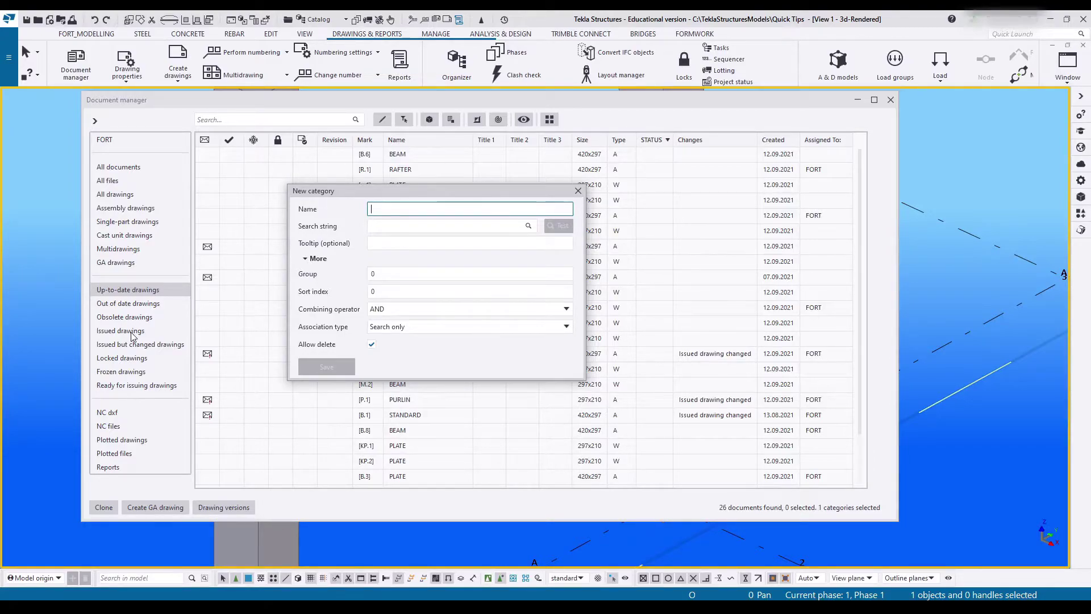
{"action": "type", "text": "Not yet Issued"}
{"action": "left_click", "coordinate": [372, 243]}
{"action": "key", "text": "shift+Tab"}
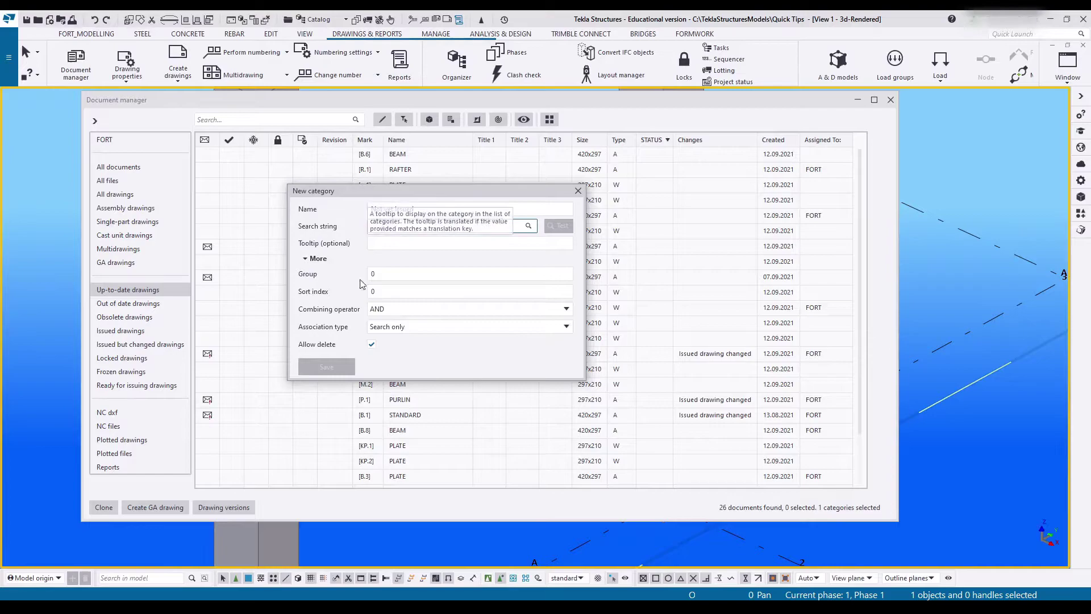
{"action": "type", "text": "g"}
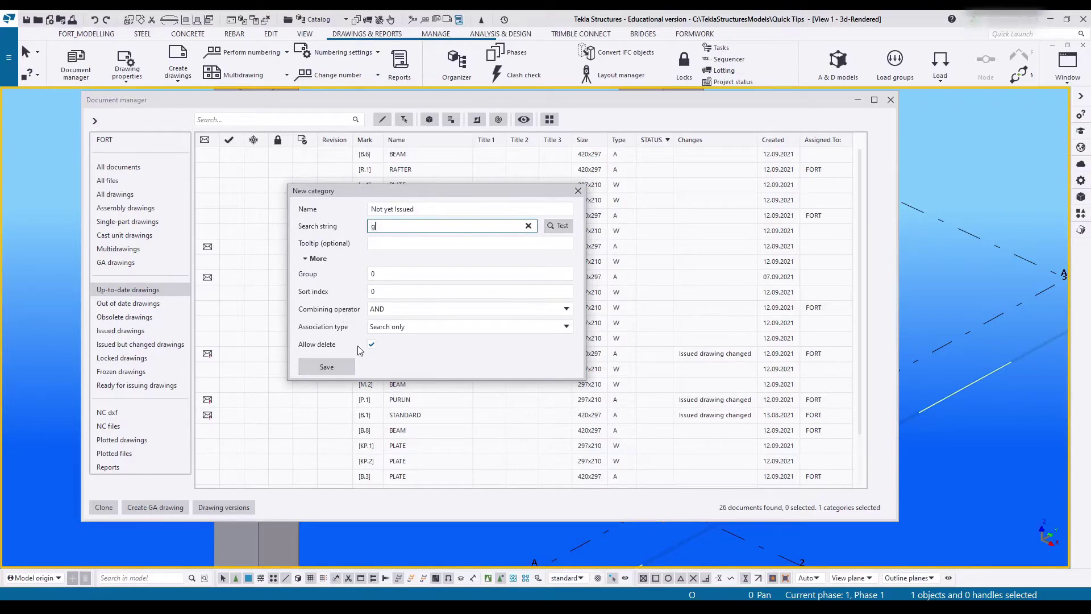
{"action": "left_click", "coordinate": [339, 366]}
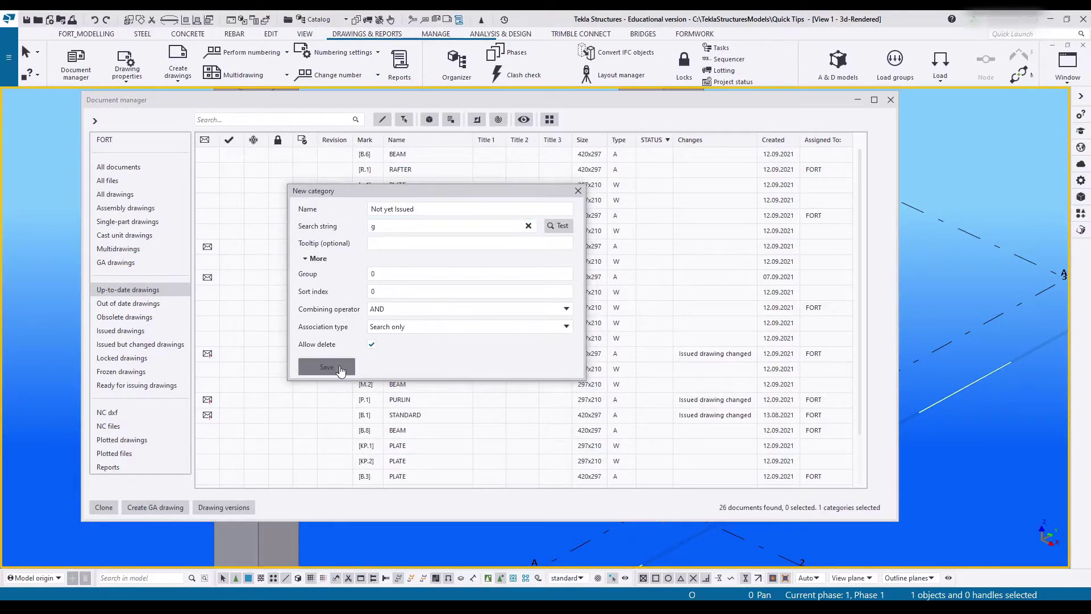
List the 5 issued drawings and copy the Issued drawings category's search string, then close its settings.
{"action": "left_click", "coordinate": [124, 331]}
{"action": "right_click", "coordinate": [124, 334]}
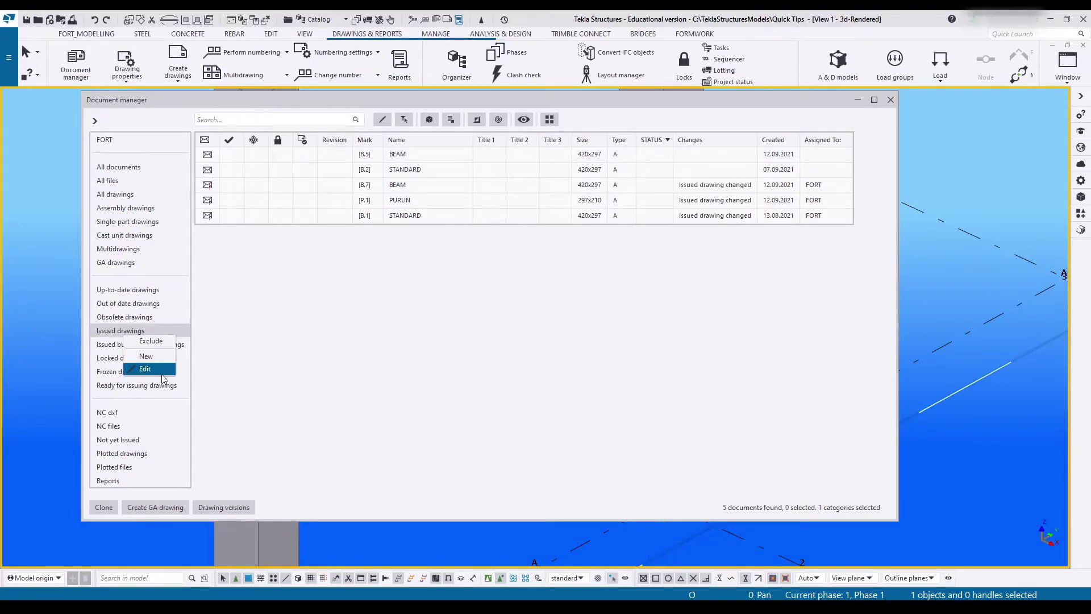
{"action": "left_click", "coordinate": [162, 372]}
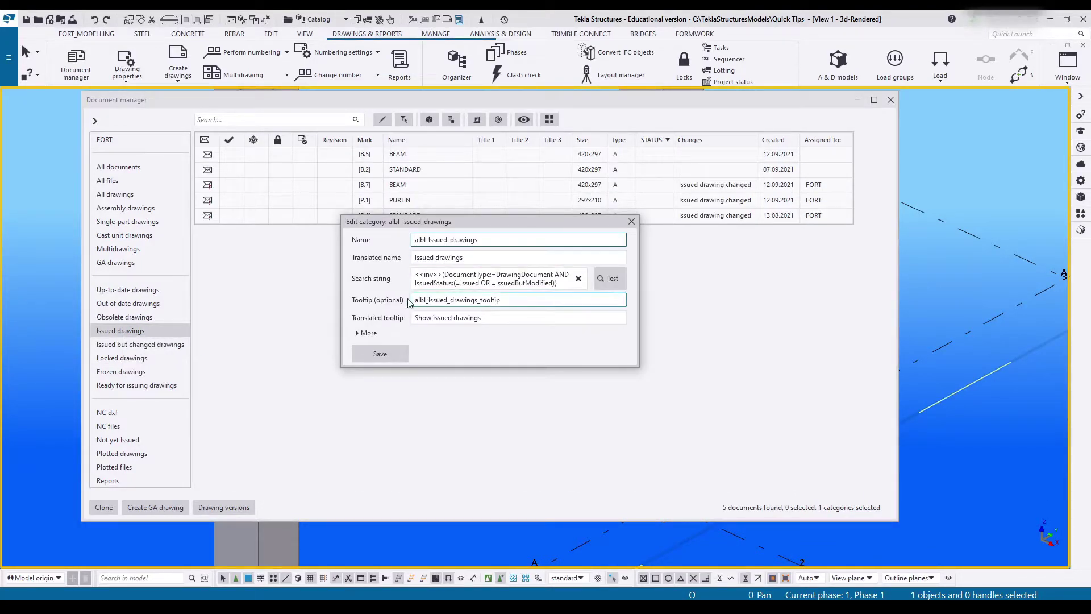
{"action": "left_click", "coordinate": [367, 333]}
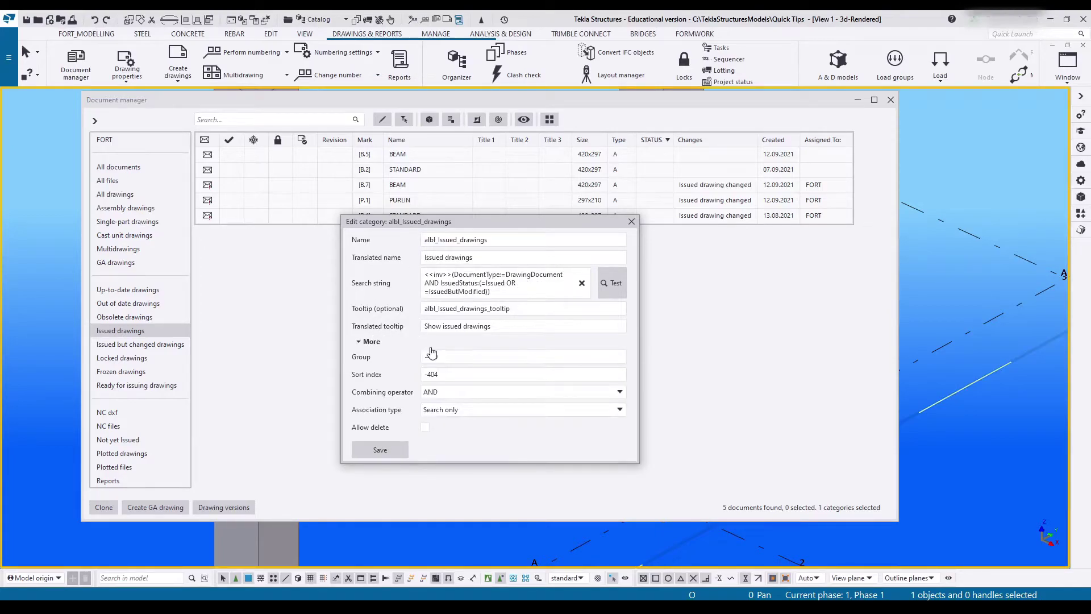
{"action": "left_click_drag", "start_coordinate": [490, 291], "coordinate": [425, 275]}
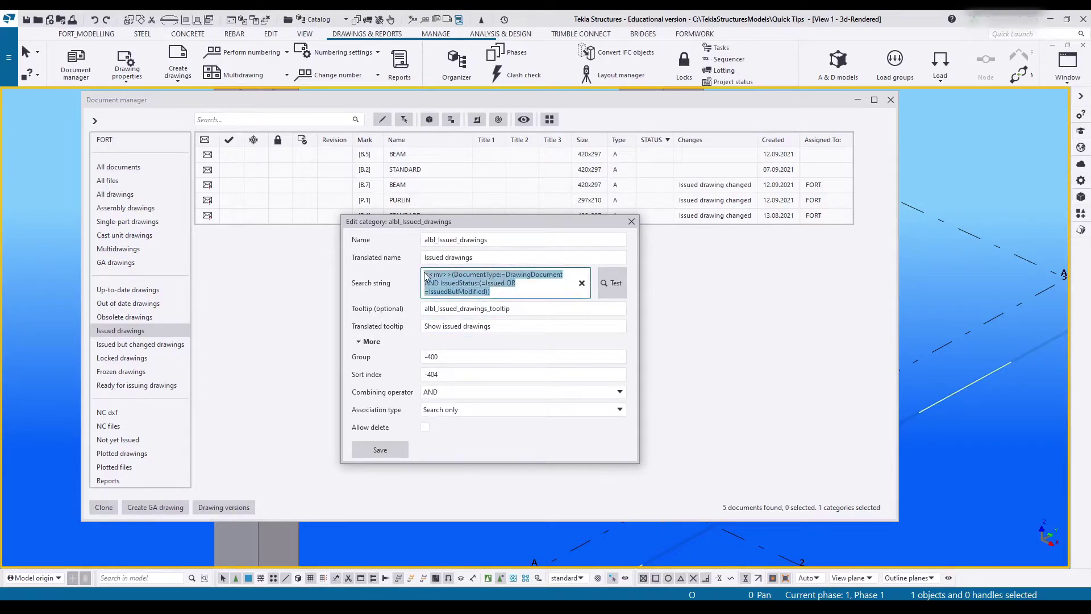
{"action": "right_click", "coordinate": [469, 291]}
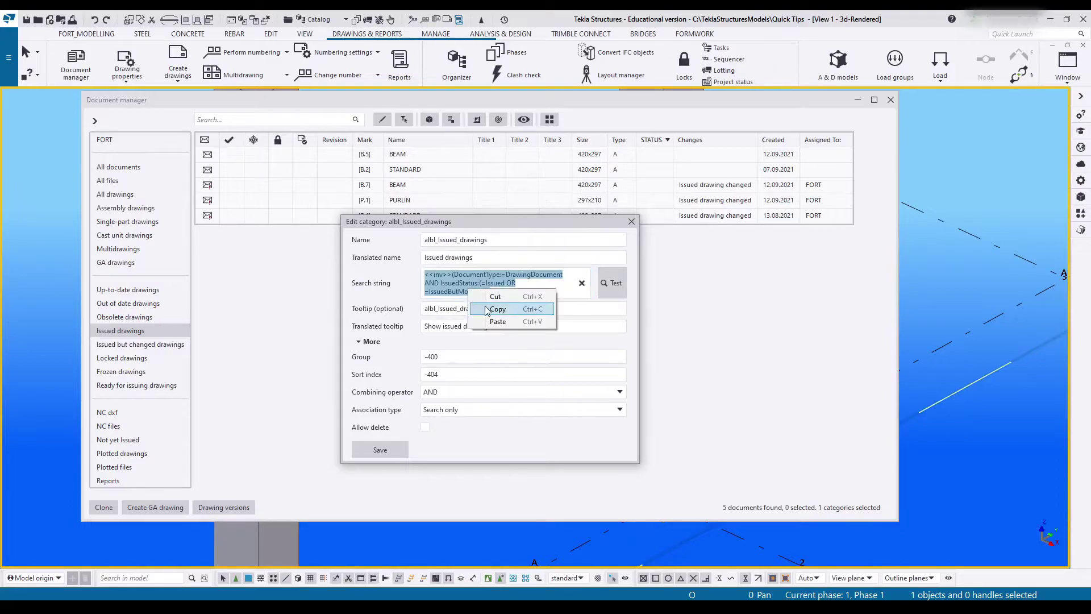
{"action": "left_click", "coordinate": [490, 309]}
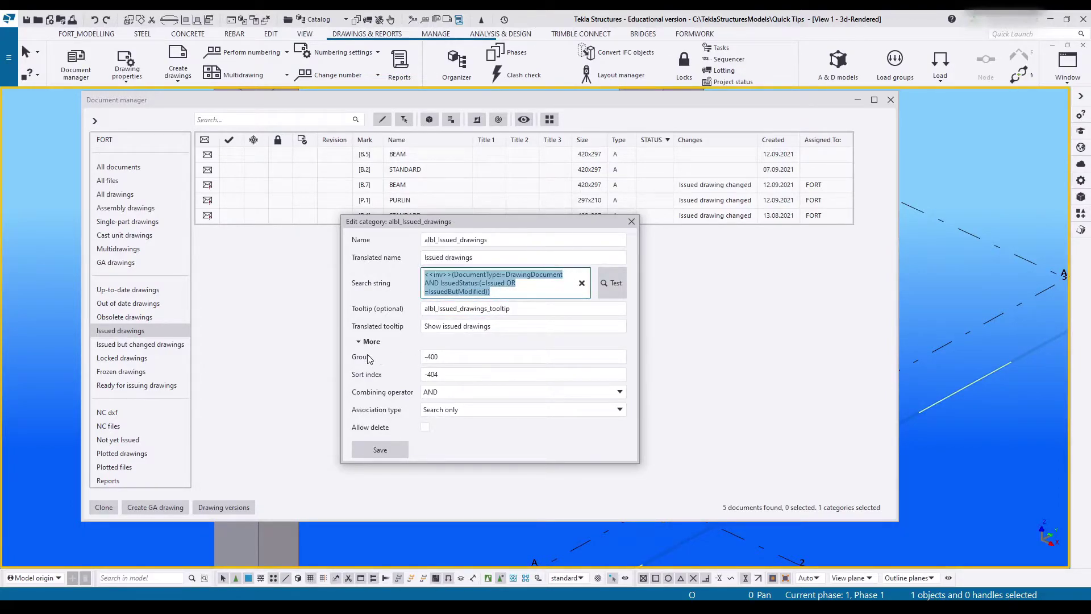
{"action": "mouse_move", "coordinate": [430, 366]}
{"action": "left_click", "coordinate": [631, 222]}
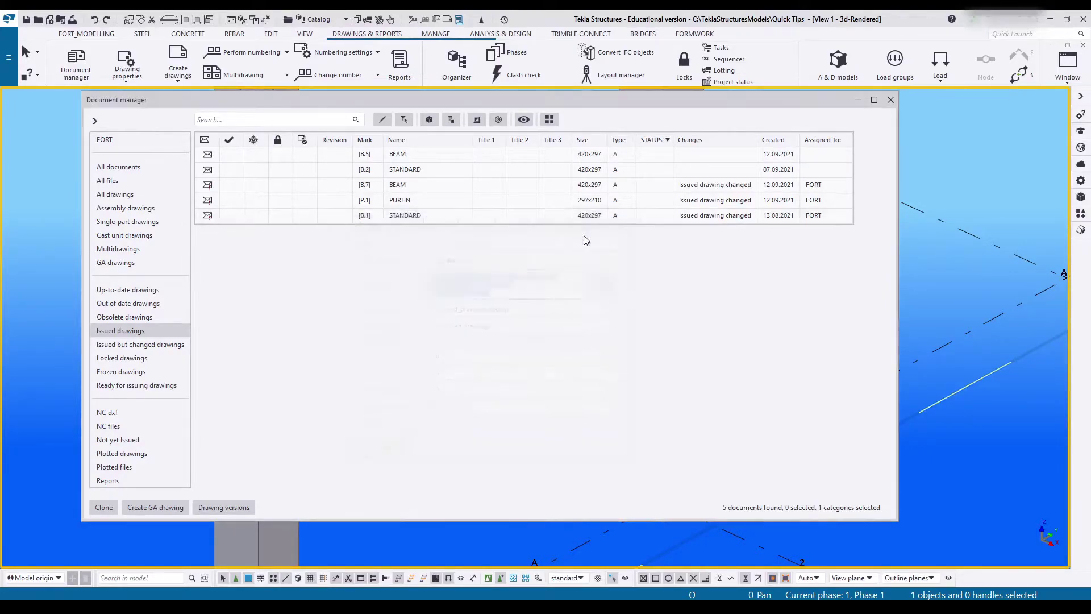
Give the Not yet Issued category group -400 and sort index -403.
{"action": "right_click", "coordinate": [116, 440]}
{"action": "left_click", "coordinate": [136, 478]}
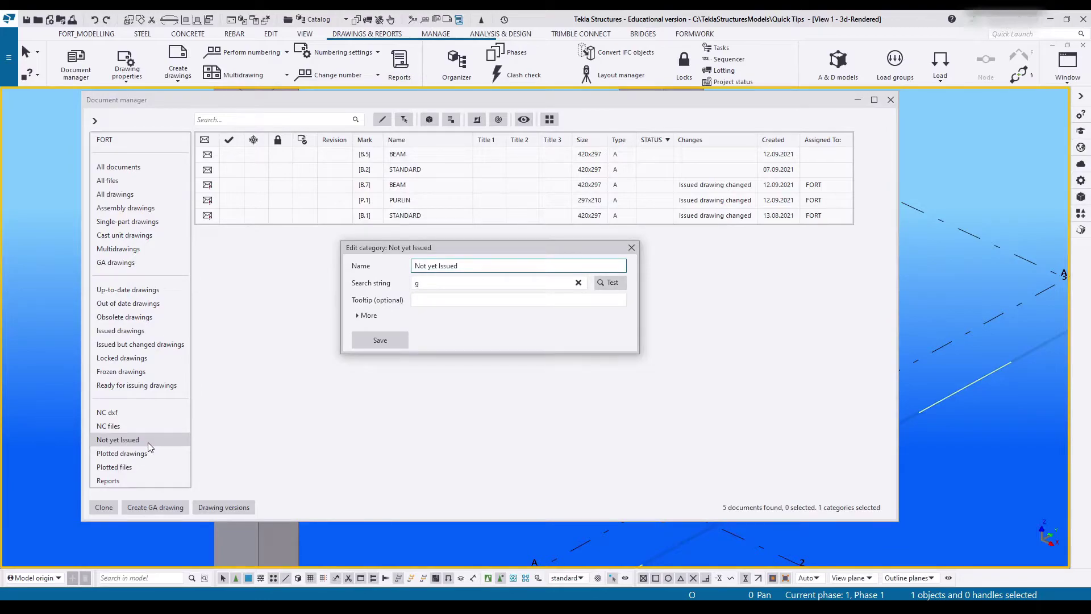
{"action": "left_click", "coordinate": [367, 315]}
{"action": "type", "text": "-"}
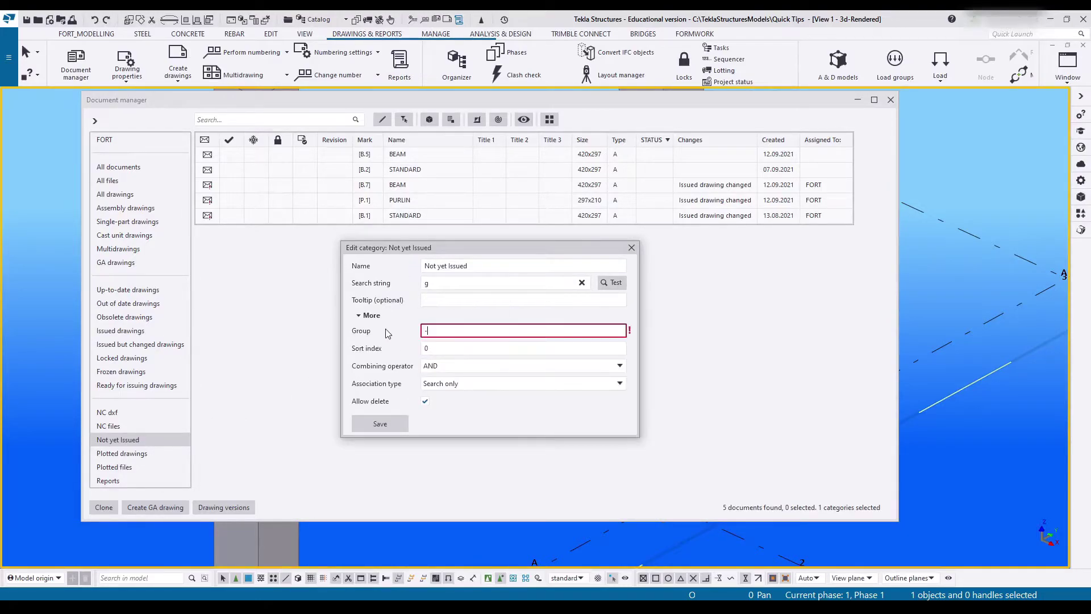
{"action": "type", "text": "400"}
{"action": "key", "text": "Tab"}
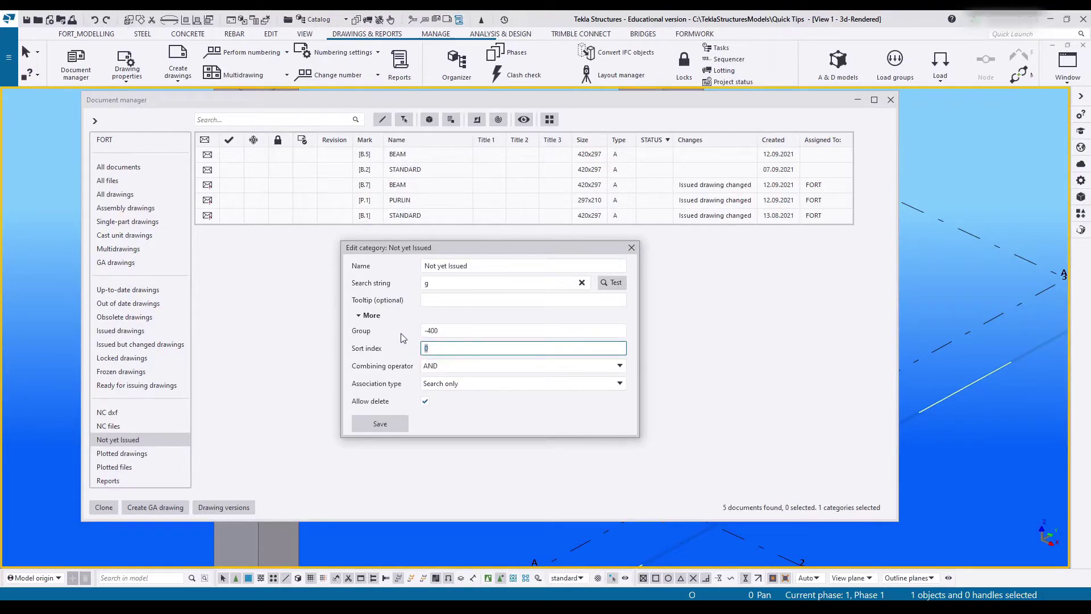
{"action": "type", "text": "-"}
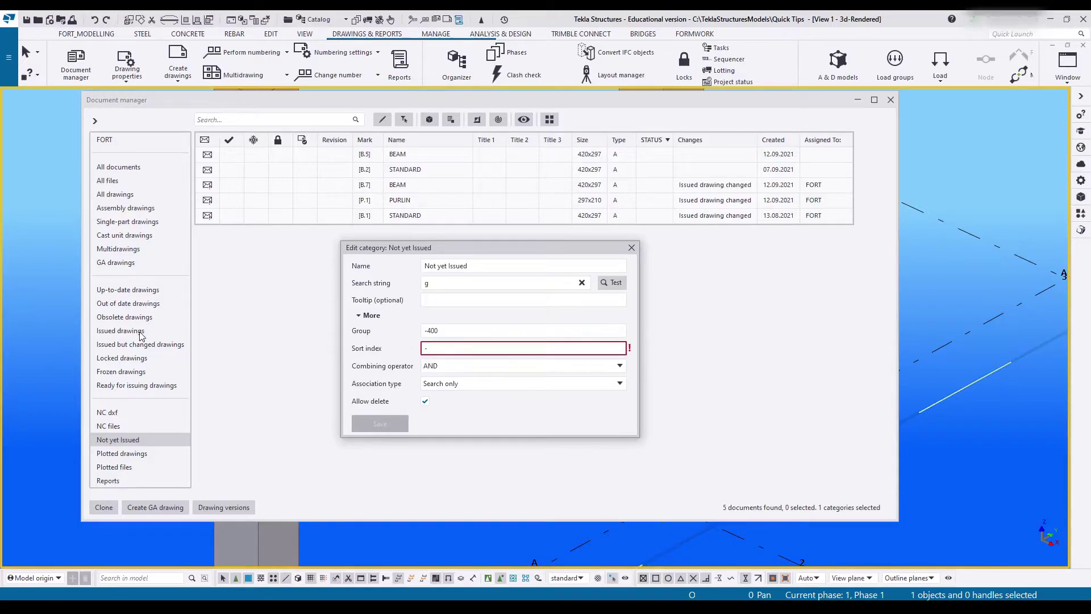
{"action": "type", "text": "403"}
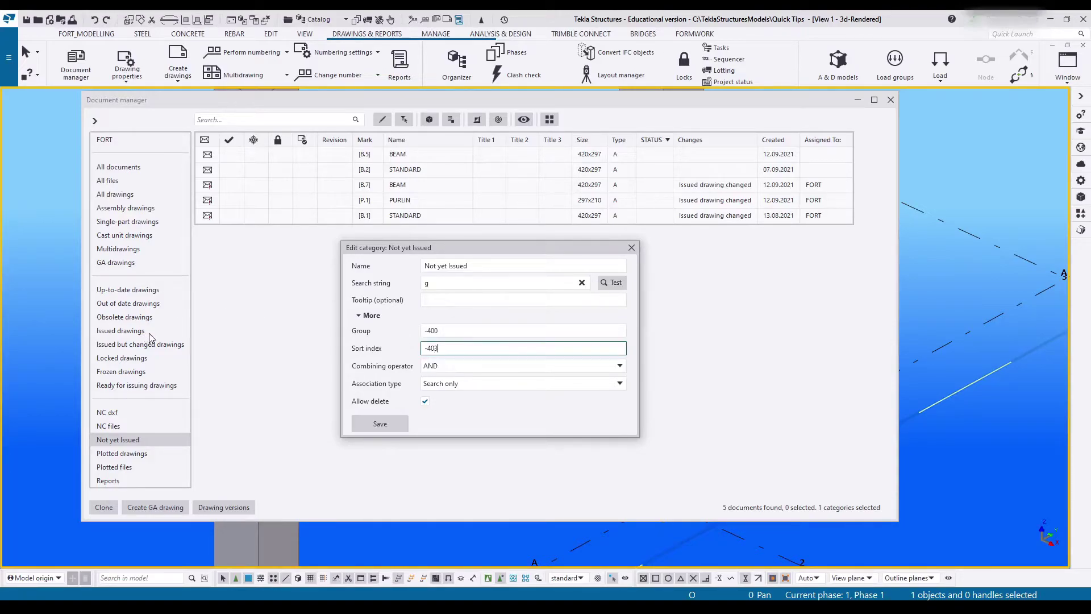
{"action": "left_click", "coordinate": [359, 315]}
Paste the issued-drawings query as its search string, test it, and delete the IssuedButModified condition.
{"action": "double_click", "coordinate": [426, 282]}
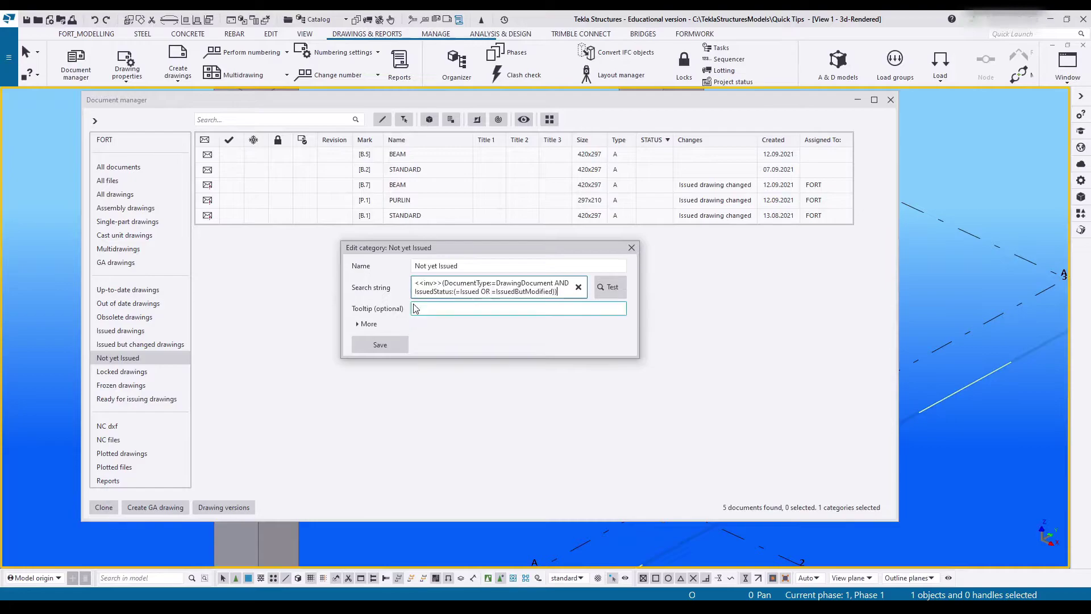
{"action": "key", "text": "ctrl+v"}
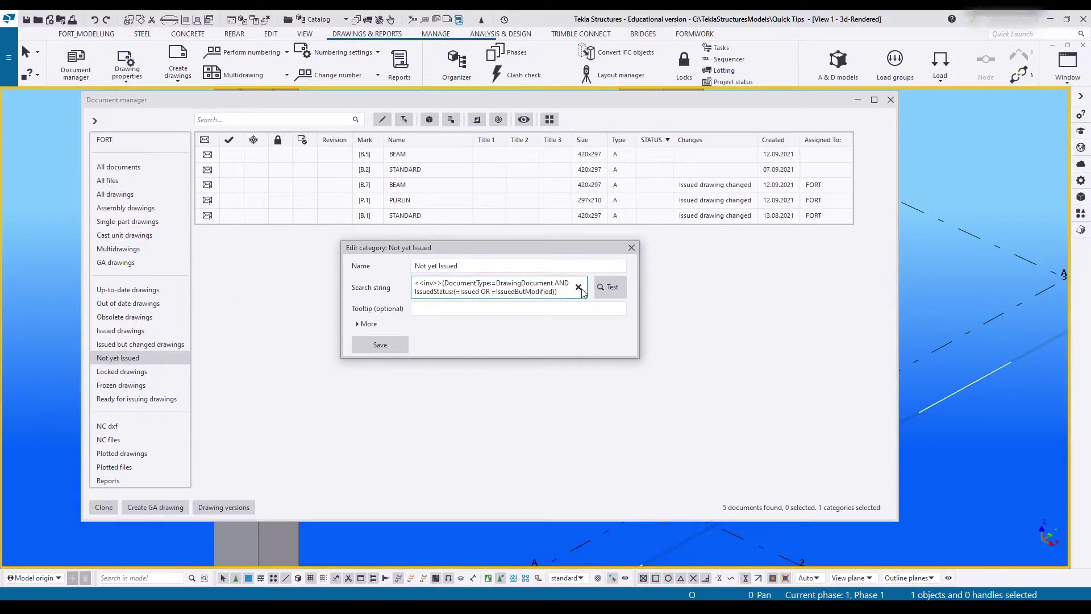
{"action": "left_click", "coordinate": [614, 289]}
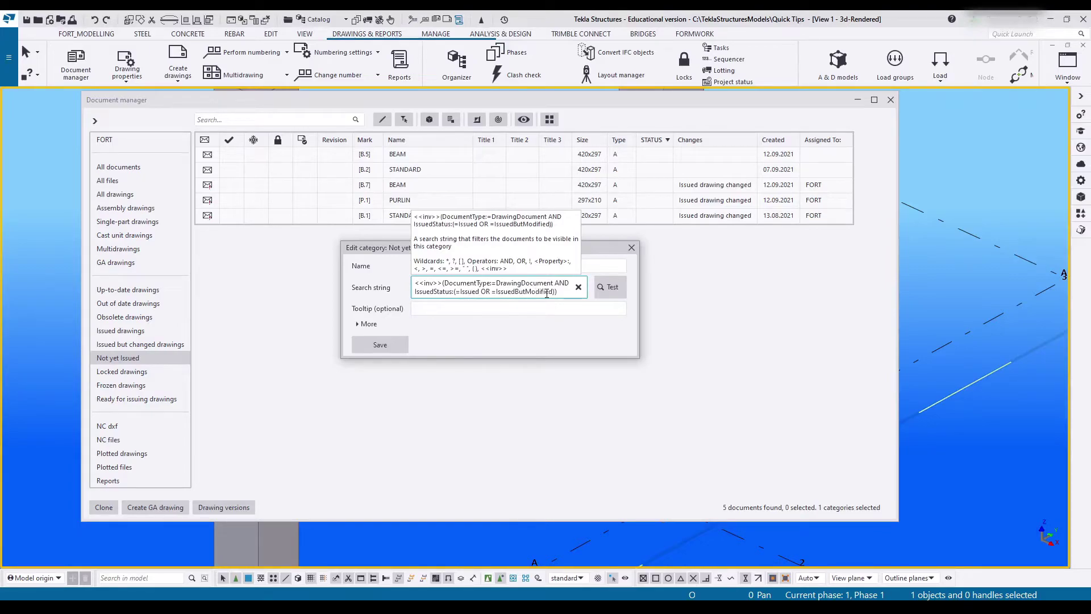
{"action": "left_click_drag", "start_coordinate": [487, 292], "coordinate": [554, 306]}
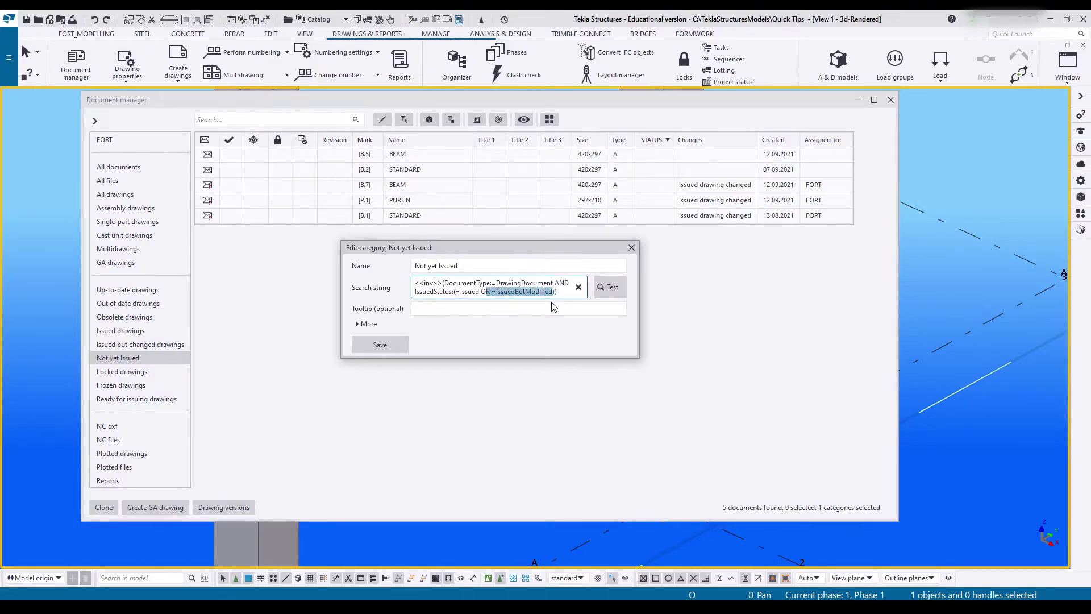
{"action": "key", "text": "BackSpace"}
{"action": "key", "text": "BackSpace"}
{"action": "key", "text": "BackSpace"}
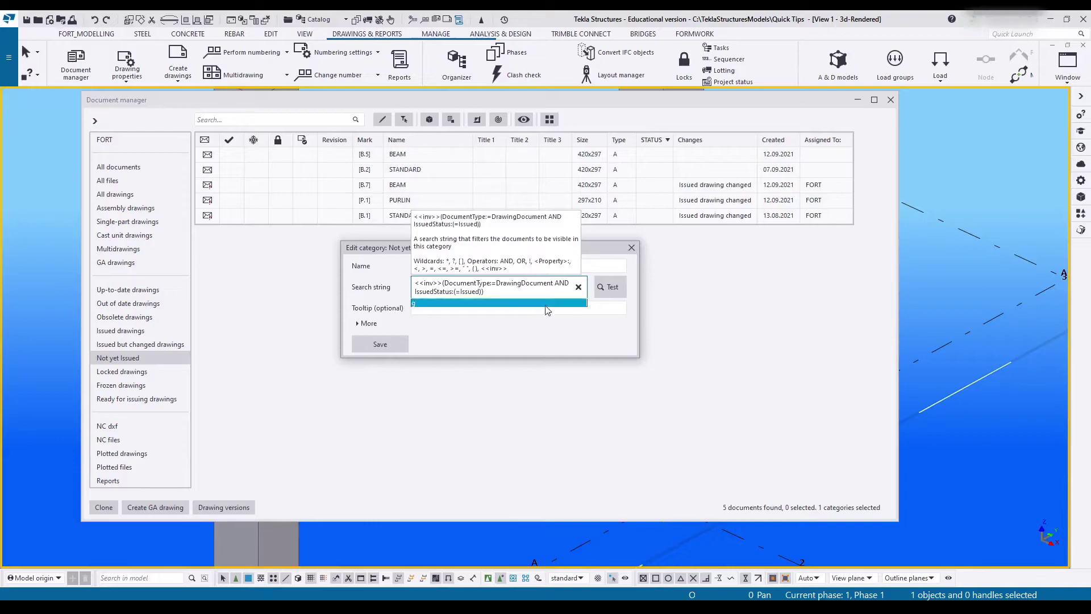
Change the search to IssuedStatus:(=NotIssued), test, save, and list the 21 matching drawings.
{"action": "left_click", "coordinate": [612, 287]}
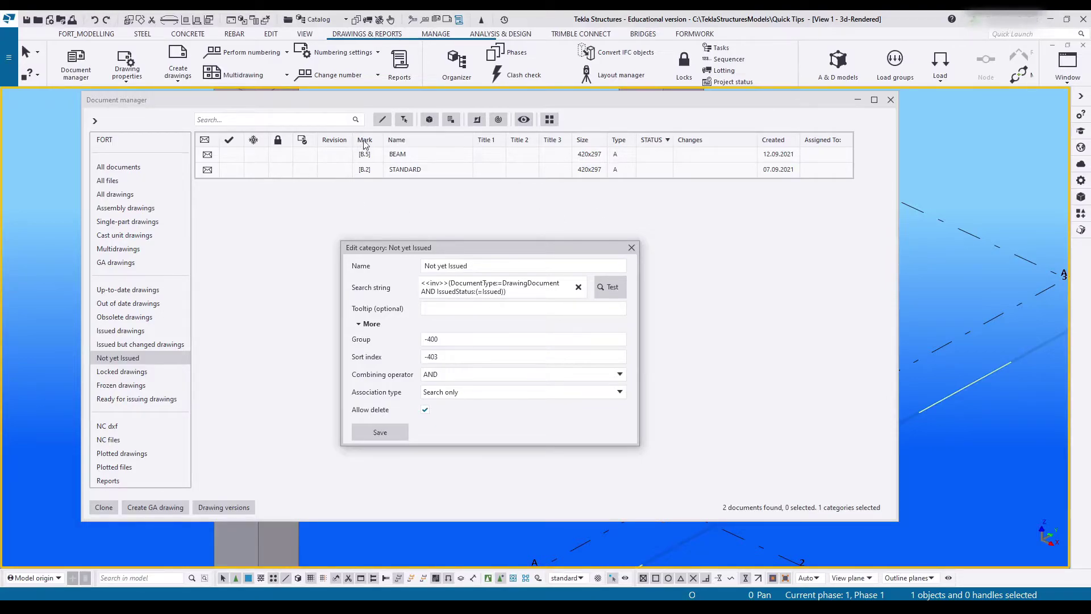
{"action": "left_click", "coordinate": [486, 290]}
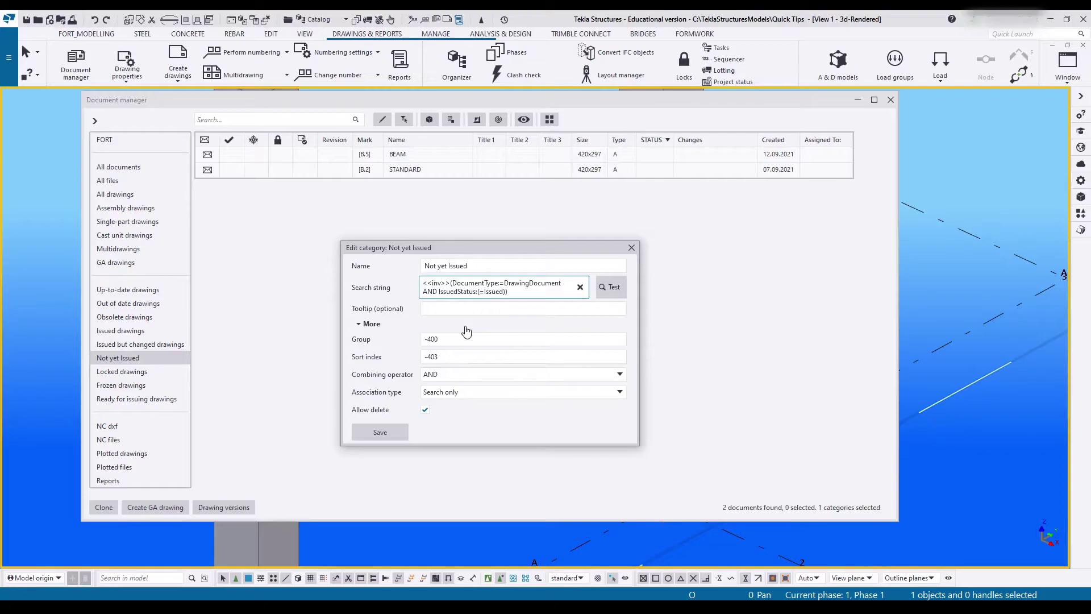
{"action": "type", "text": "Not"}
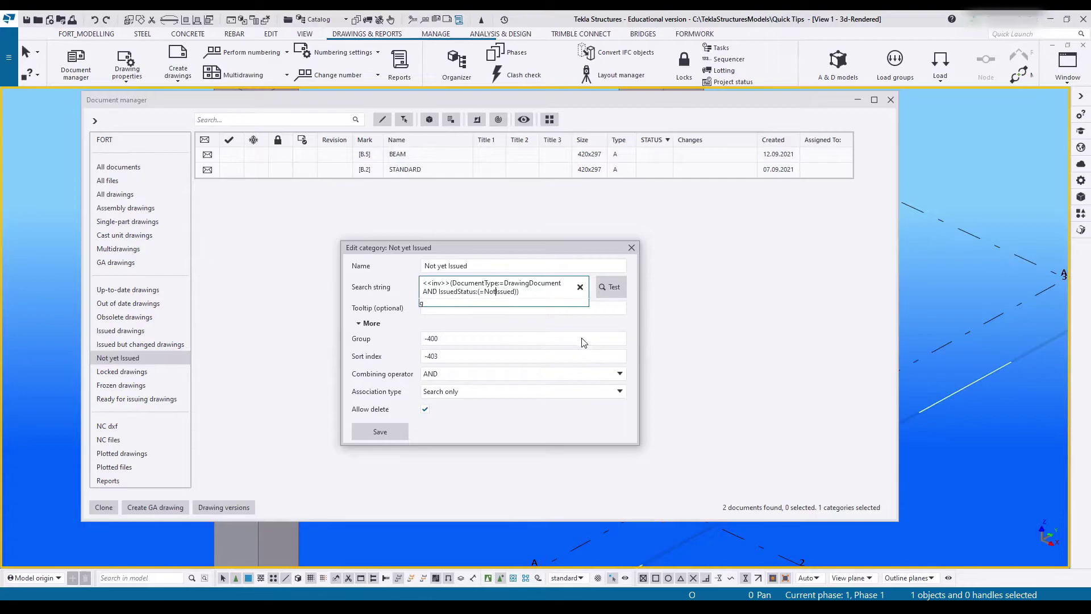
{"action": "left_click", "coordinate": [610, 287]}
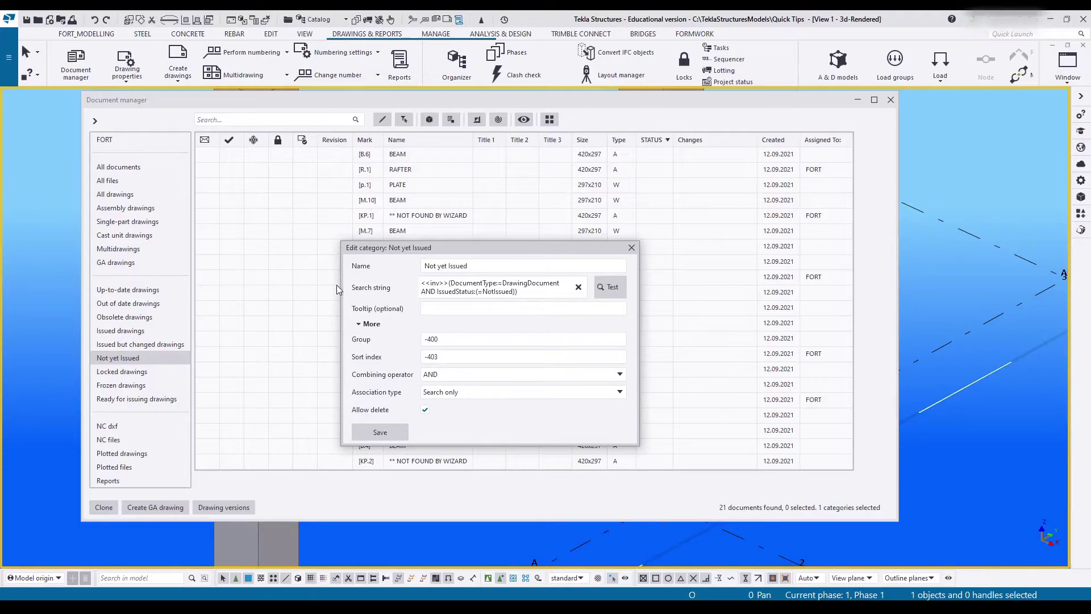
{"action": "left_click", "coordinate": [379, 433]}
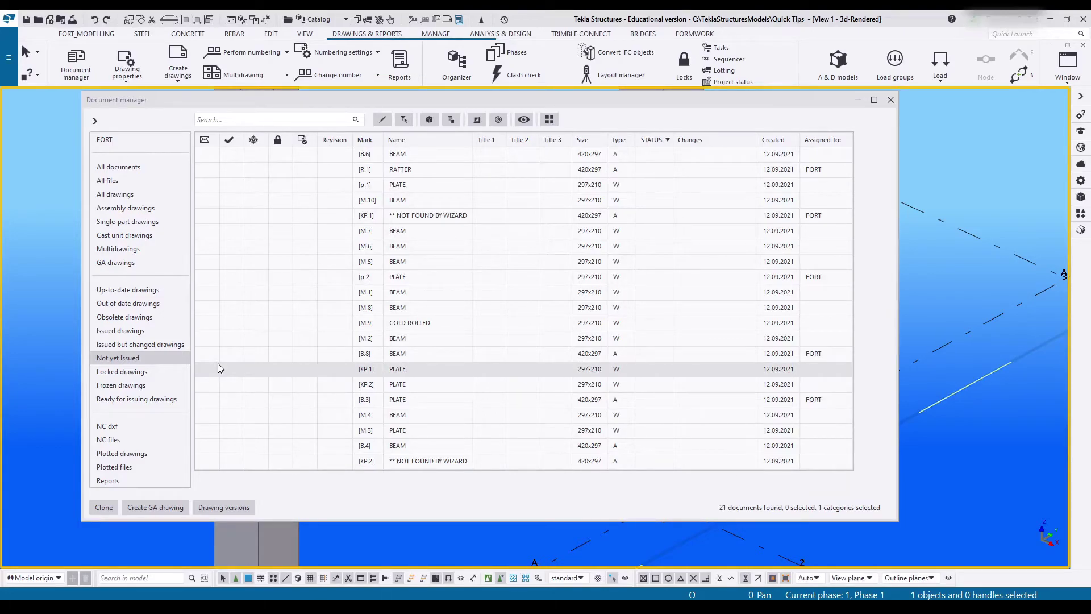
{"action": "left_click", "coordinate": [141, 364]}
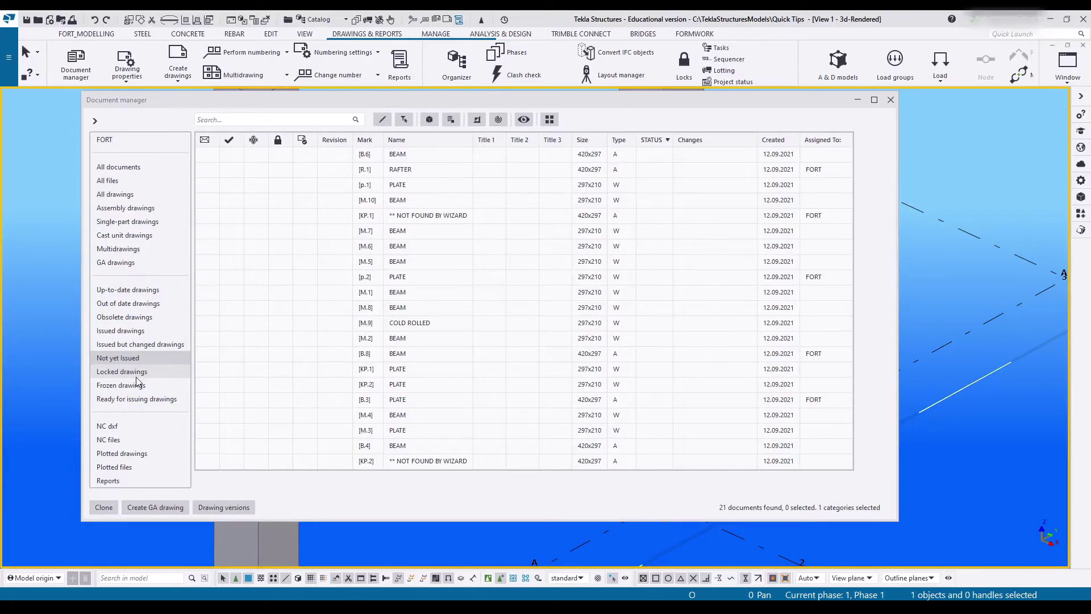
Open the Frozen drawings category to inspect its IsFrozen:=True search string and group/sort settings, then close it unchanged.
{"action": "right_click", "coordinate": [140, 373]}
{"action": "right_click", "coordinate": [107, 384]}
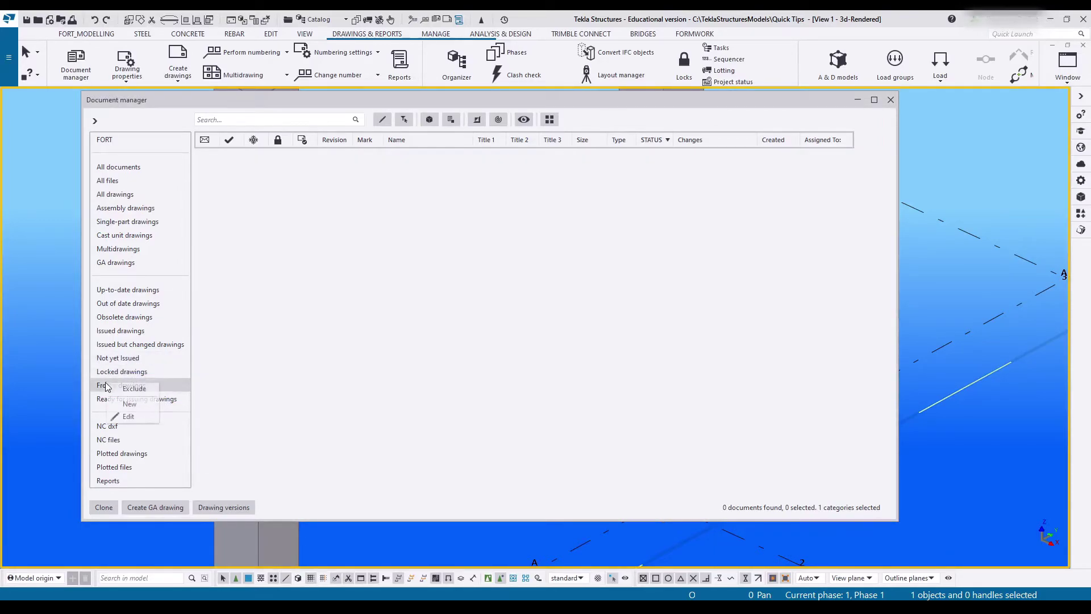
{"action": "left_click", "coordinate": [133, 415]}
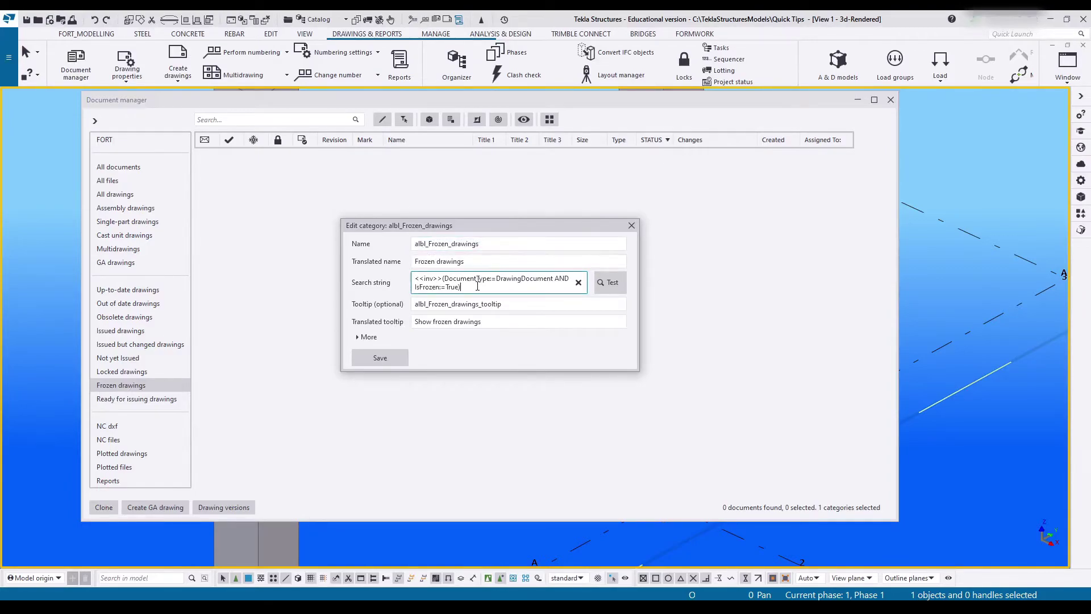
{"action": "left_click_drag", "start_coordinate": [478, 285], "coordinate": [447, 286]}
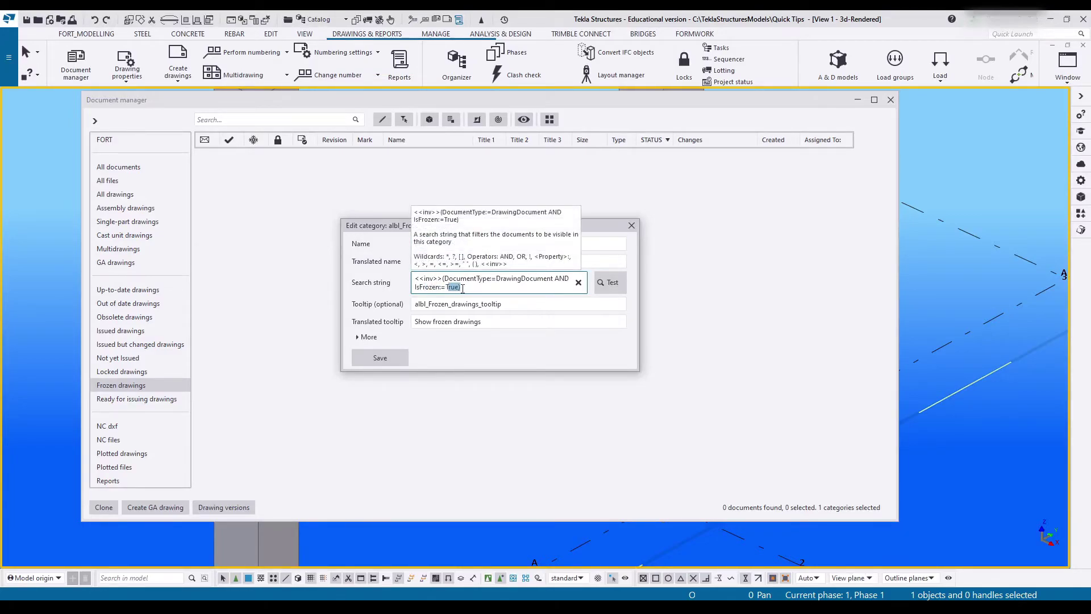
{"action": "triple_click", "coordinate": [470, 287]}
{"action": "key", "text": "ctrl+c"}
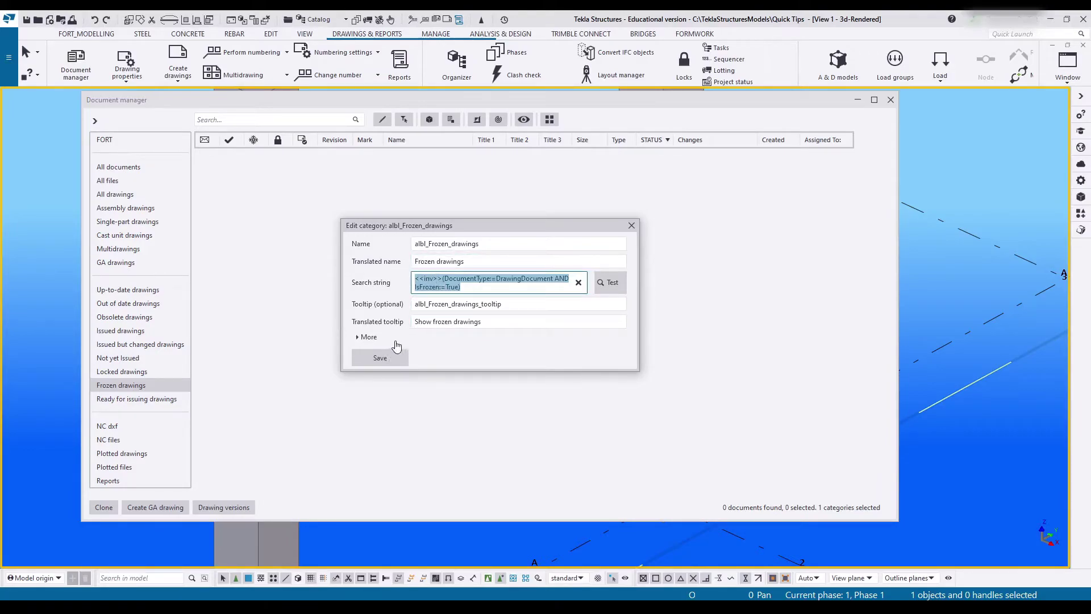
{"action": "left_click", "coordinate": [375, 337]}
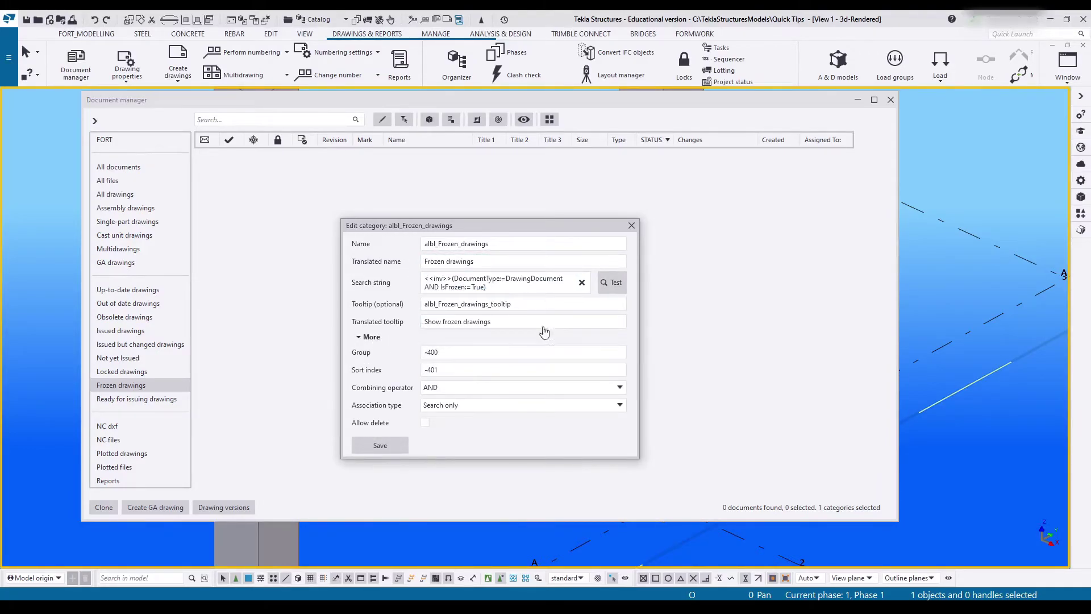
{"action": "left_click", "coordinate": [631, 226]}
{"action": "right_click", "coordinate": [139, 388]}
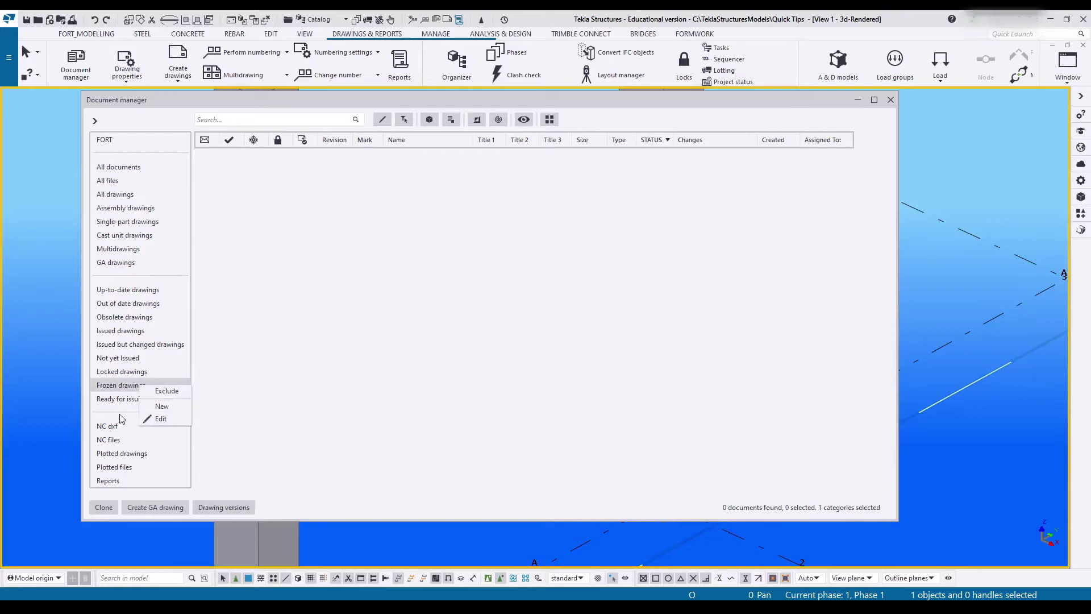
Create a new category named 'Not yet Forzen' with group -400 and sort index -401.
{"action": "left_click", "coordinate": [162, 406]}
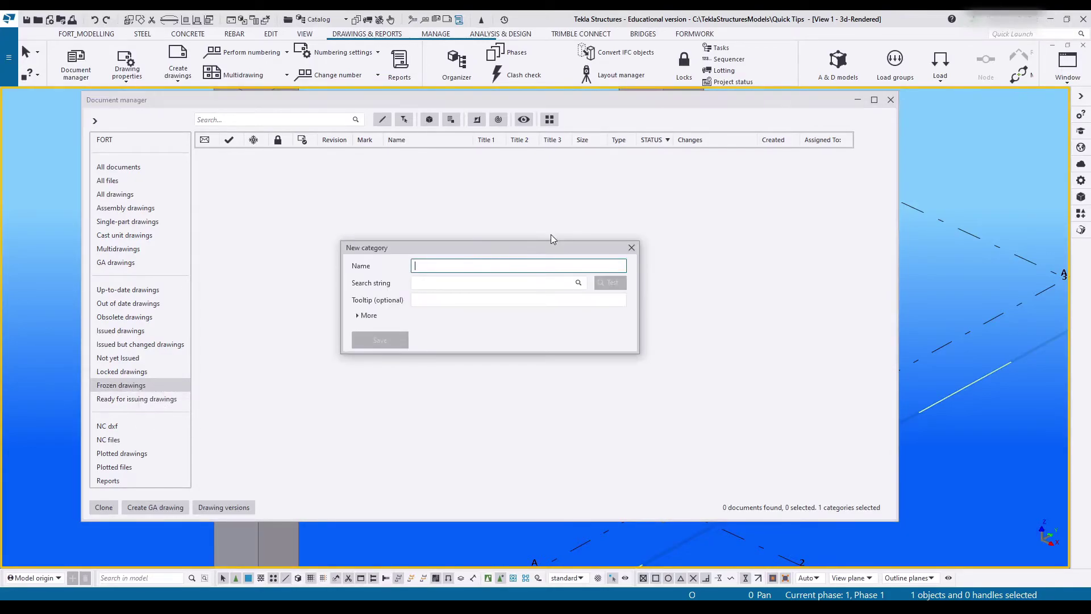
{"action": "type", "text": "Not yet Forzen"}
{"action": "left_click", "coordinate": [370, 317]}
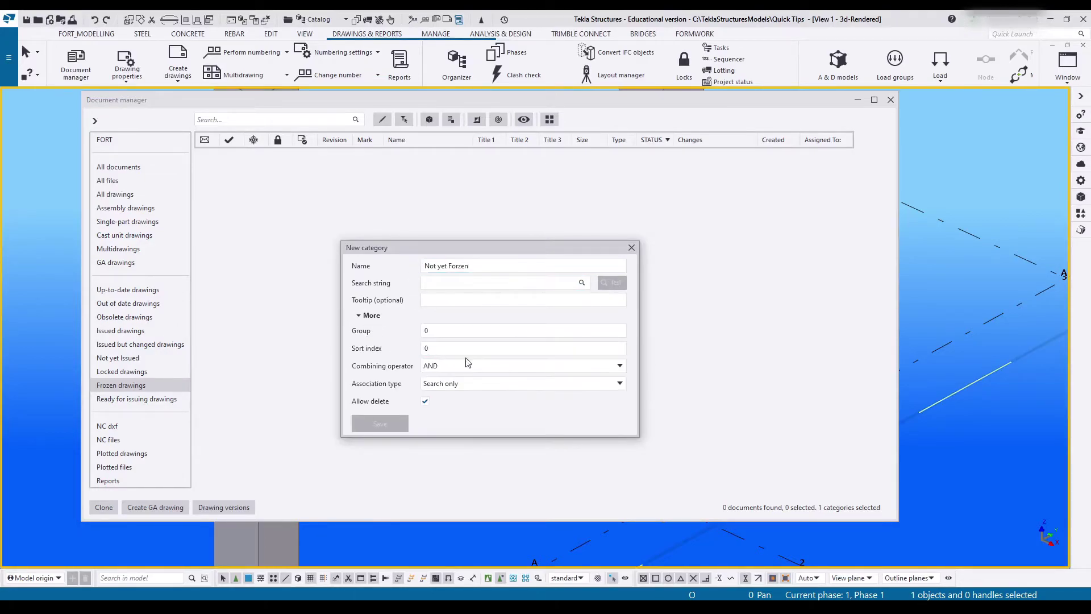
{"action": "left_click", "coordinate": [478, 330]}
{"action": "type", "text": "-400"}
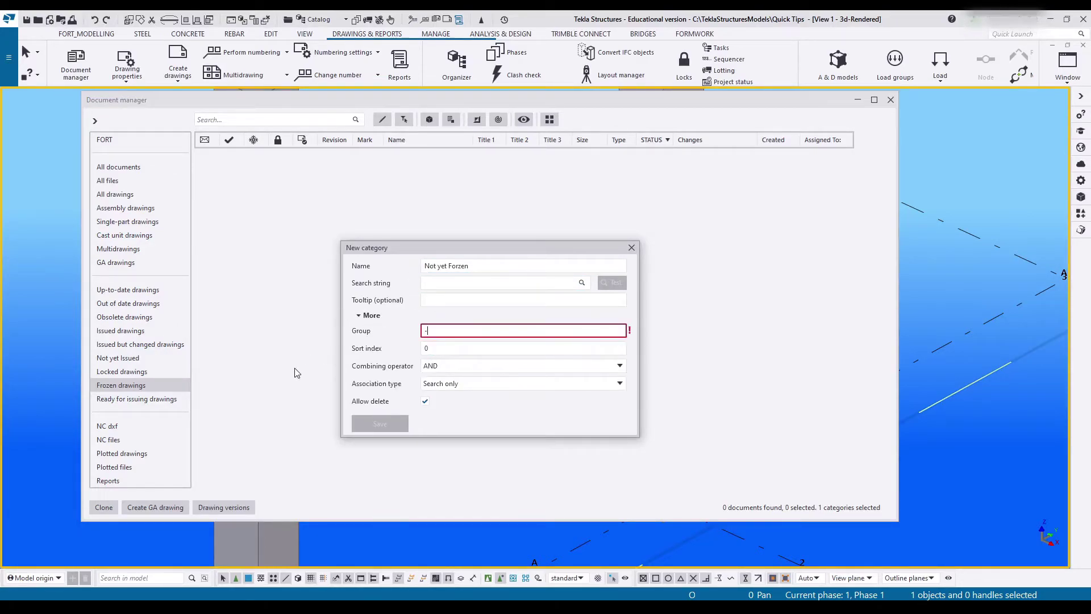
{"action": "left_click", "coordinate": [442, 348]}
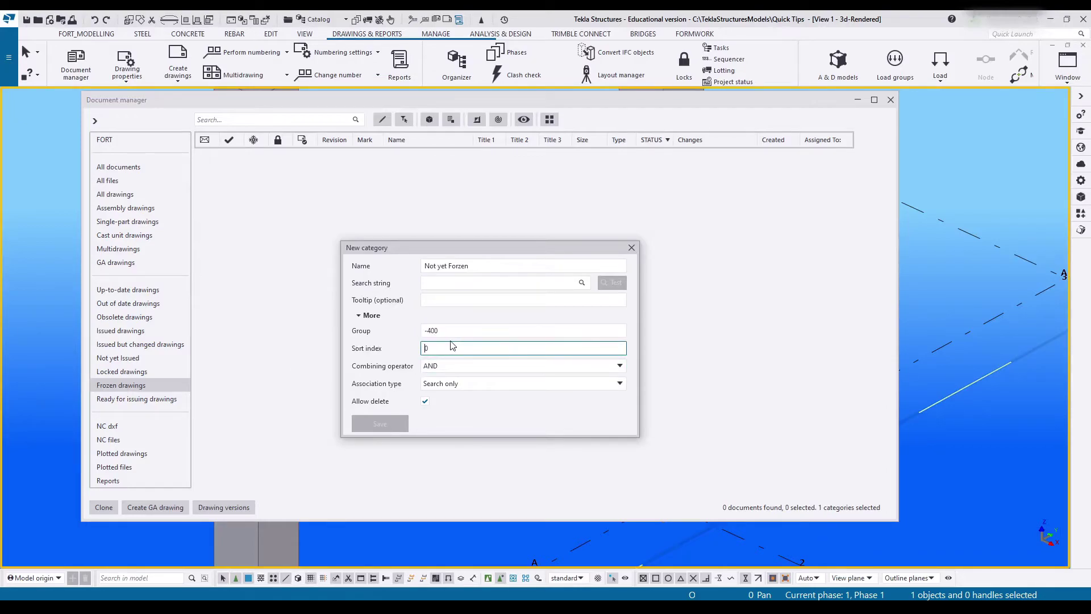
{"action": "type", "text": "-401"}
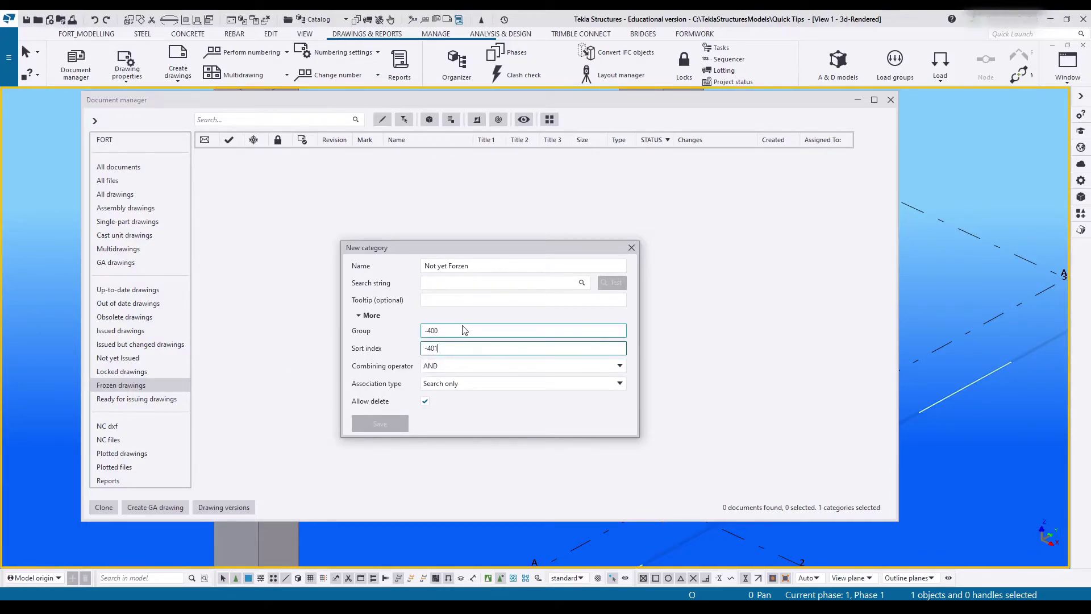
Paste the Frozen search string, change True to False, and test it, finding 26 documents.
{"action": "left_click", "coordinate": [438, 282]}
{"action": "key", "text": "ctrl+v"}
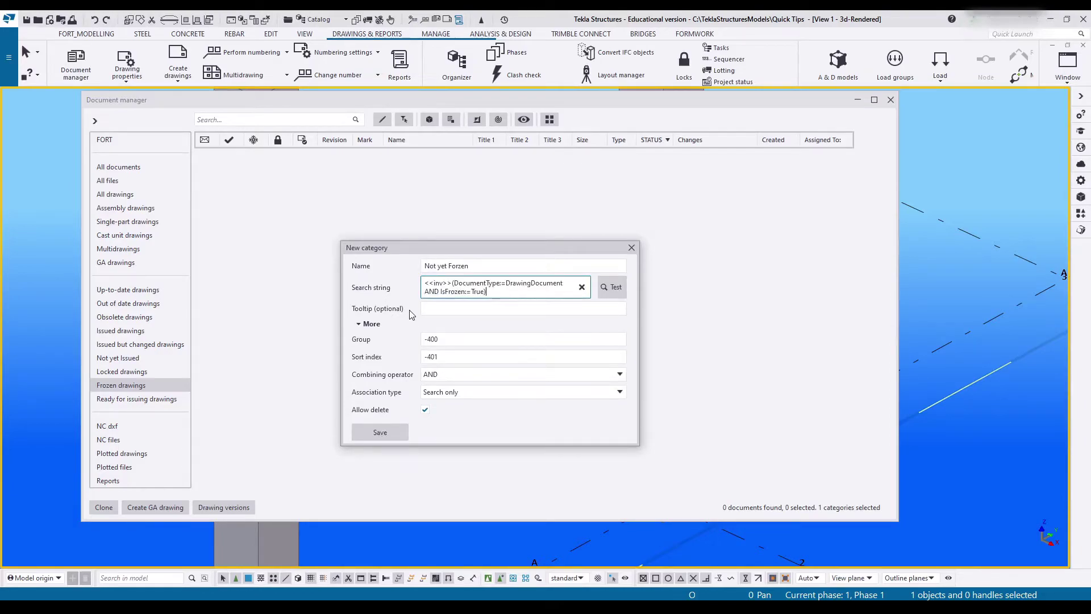
{"action": "left_click_drag", "start_coordinate": [471, 291], "coordinate": [485, 291]}
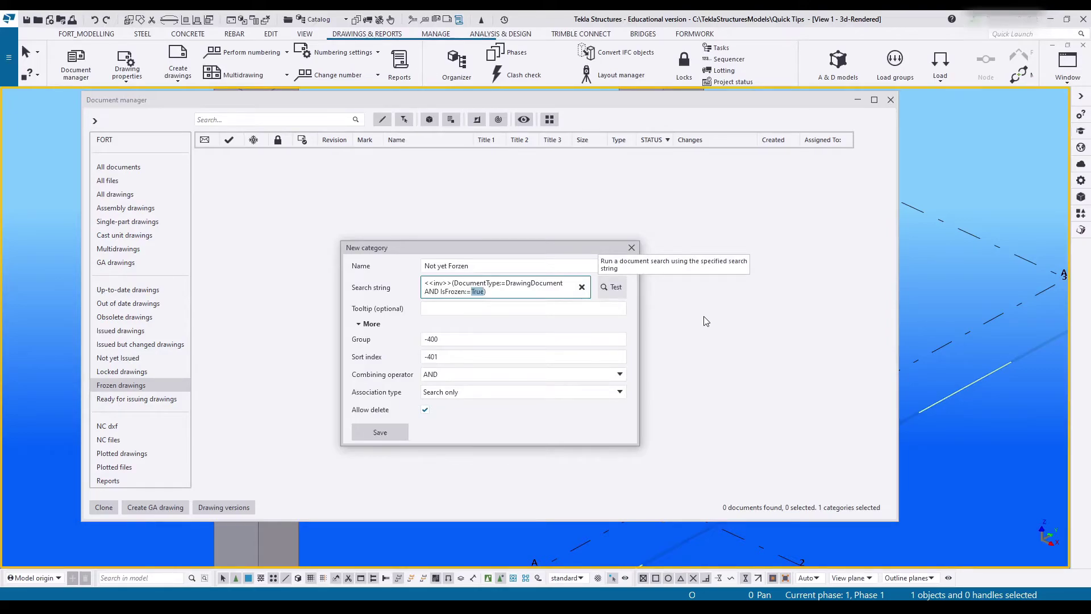
{"action": "type", "text": "Fals"}
{"action": "left_click", "coordinate": [612, 287]}
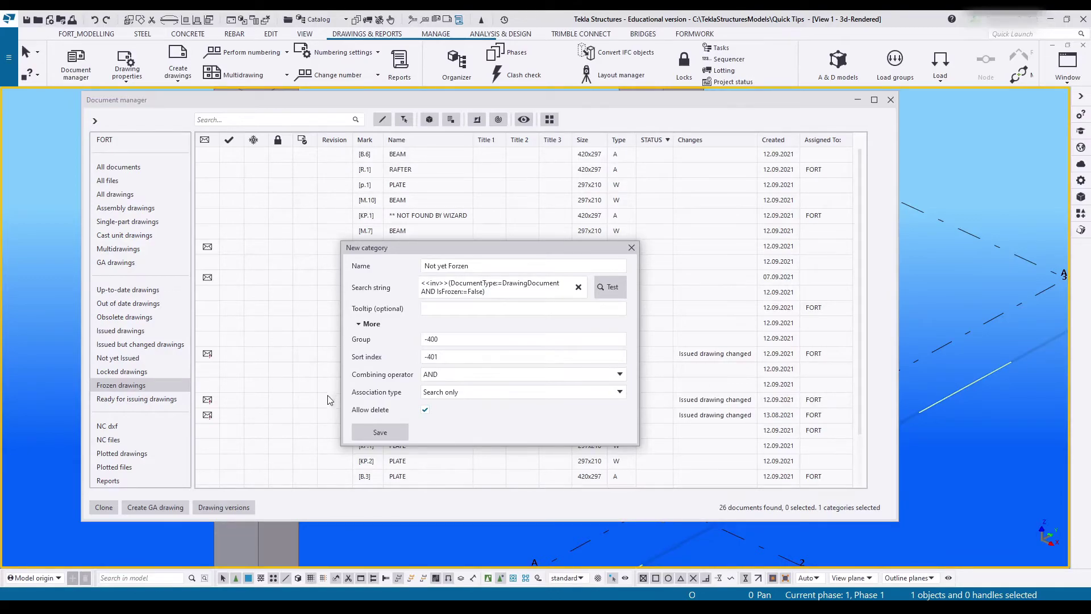
{"action": "left_click", "coordinate": [377, 434]}
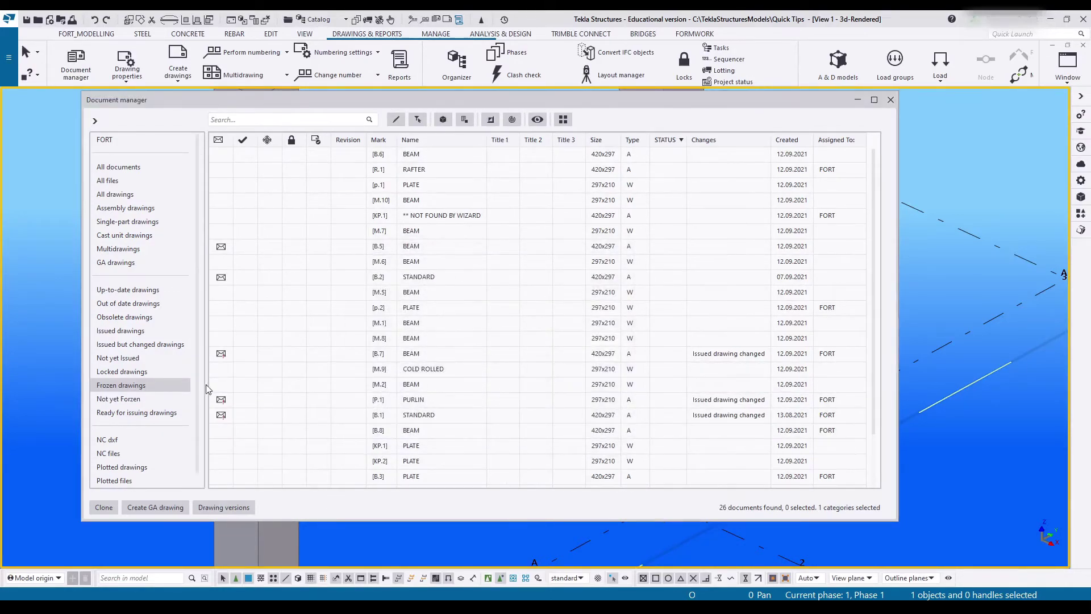
{"action": "left_click", "coordinate": [295, 352]}
{"action": "left_click", "coordinate": [309, 434], "text": "shift"}
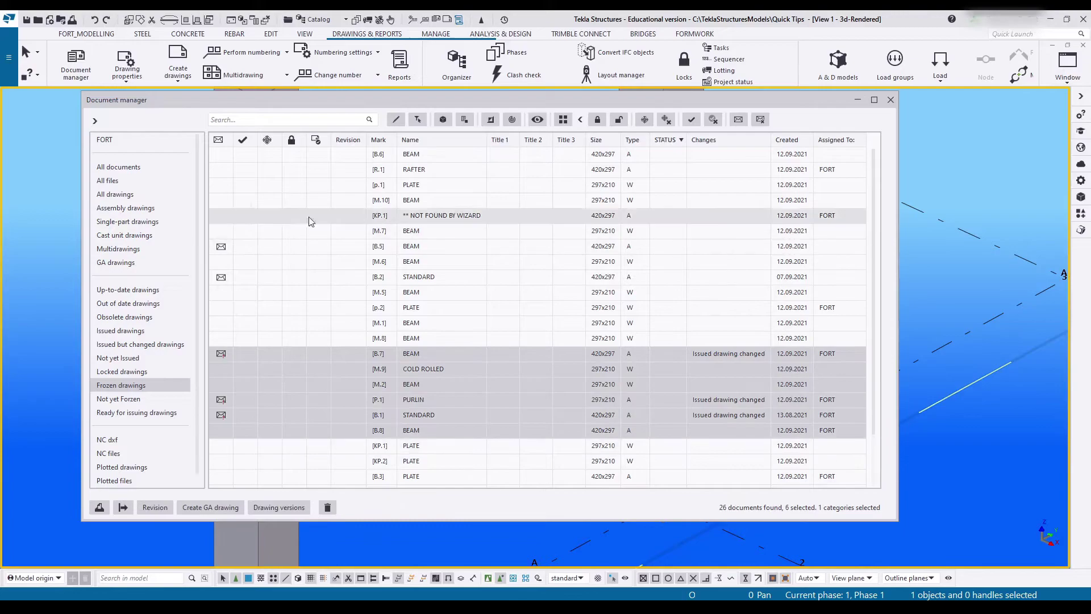
{"action": "left_click", "coordinate": [644, 119]}
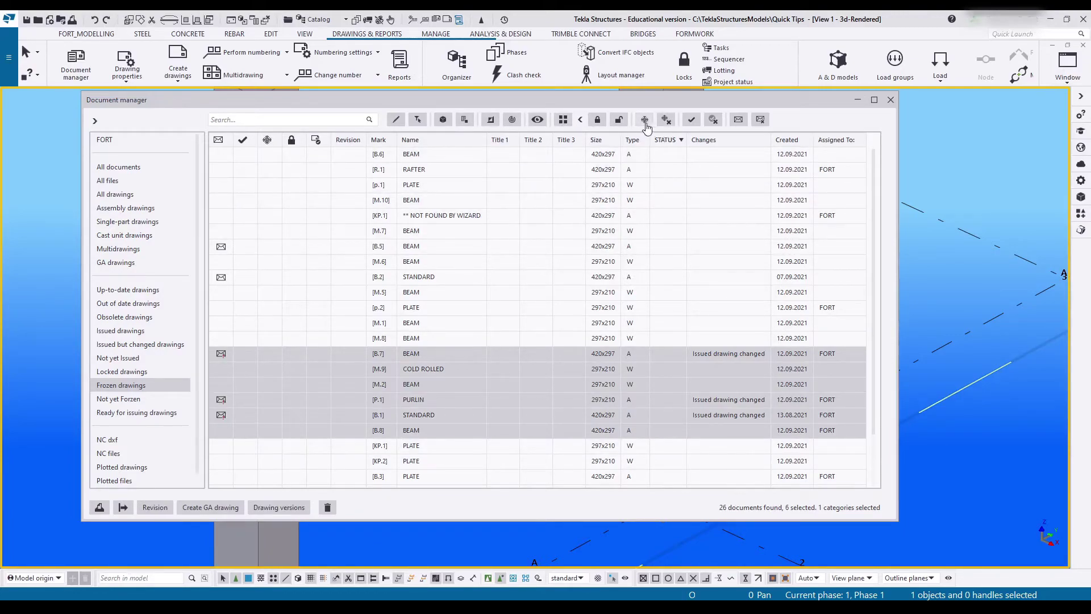
{"action": "left_click", "coordinate": [455, 292]}
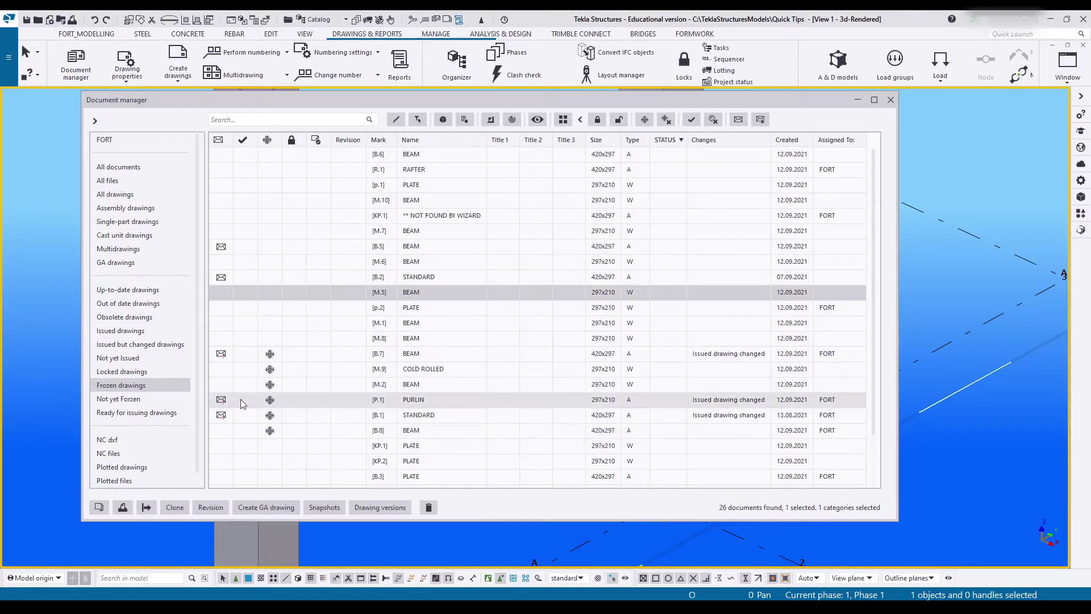
{"action": "left_click", "coordinate": [107, 386]}
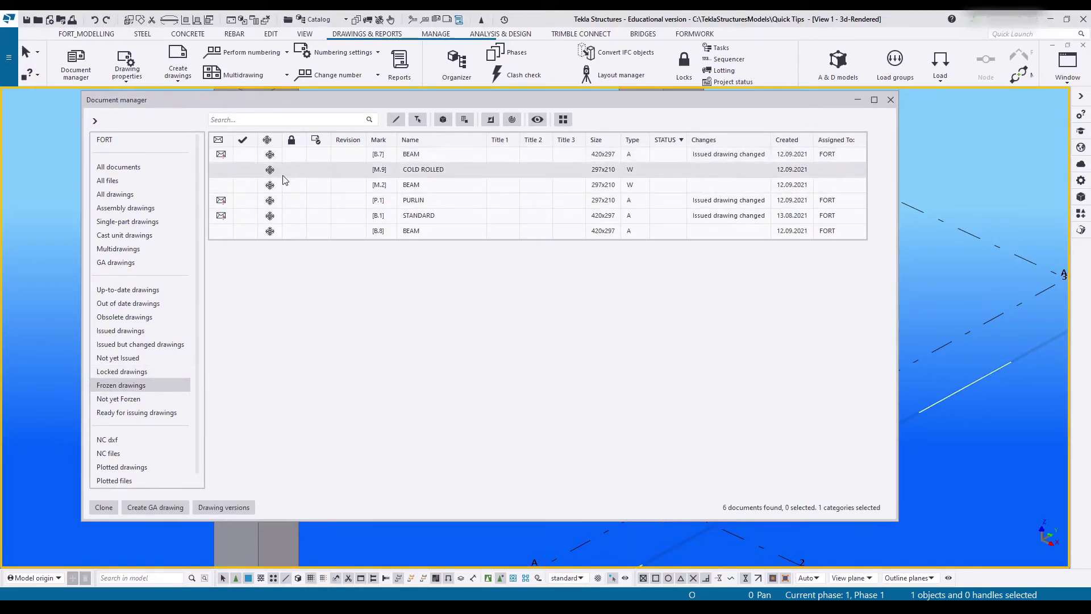
{"action": "left_click", "coordinate": [137, 399]}
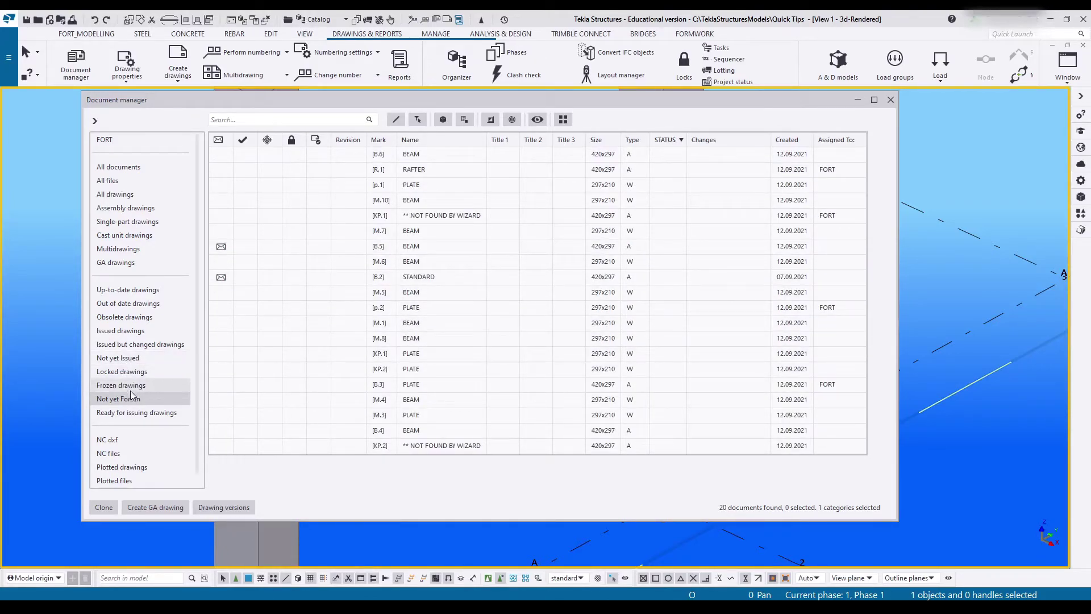
{"action": "key", "text": "Escape"}
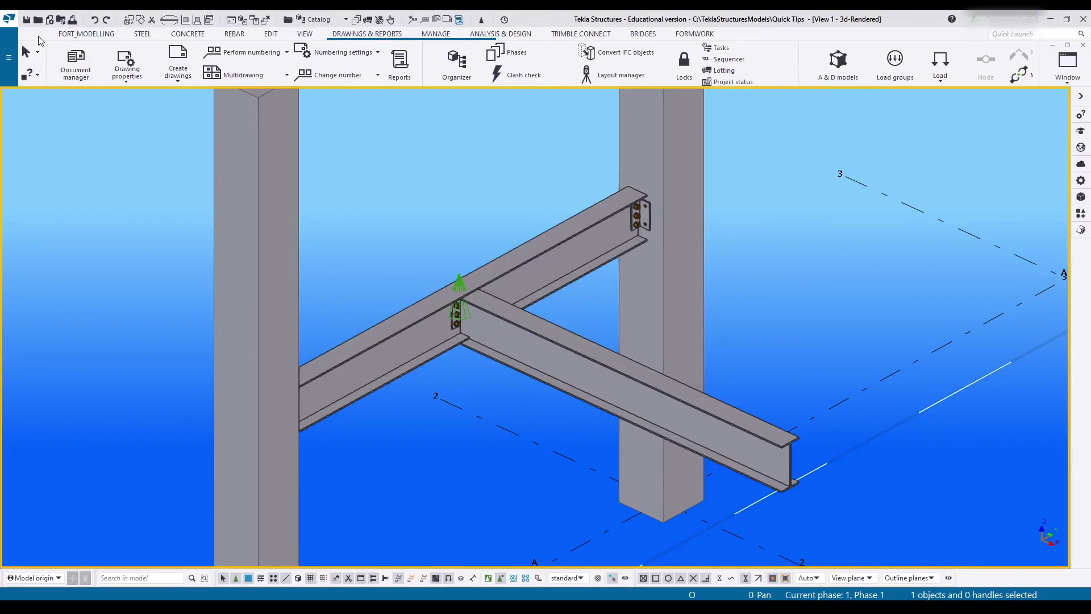
Open the Quick Tips model folder and select DocumentManagerCategories_fort.xml and DocumentManagerDataGridSettings_fort.xml.
{"action": "left_click", "coordinate": [8, 57]}
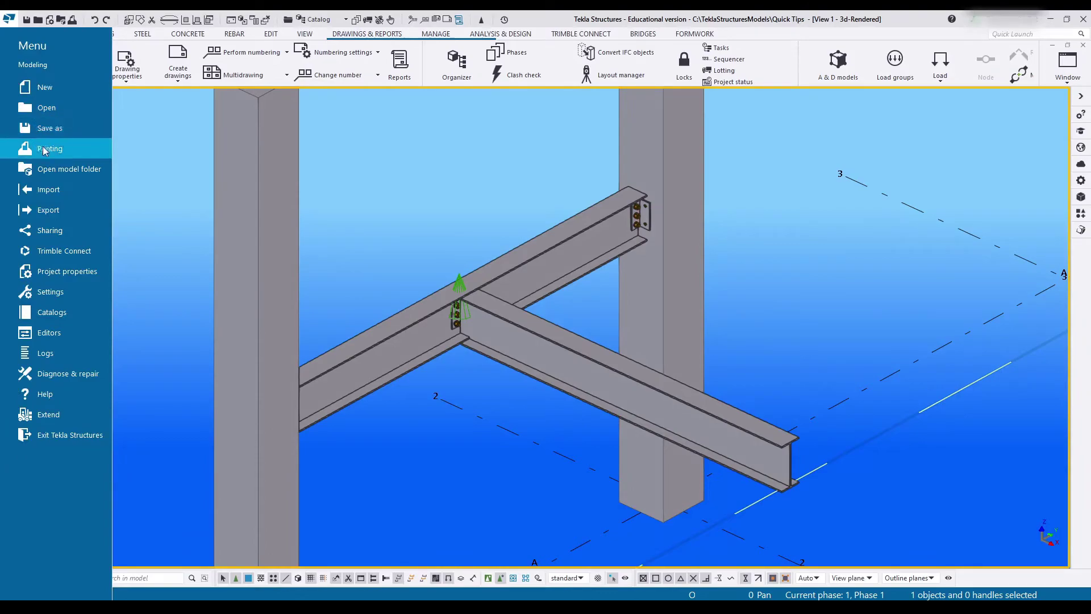
{"action": "left_click", "coordinate": [74, 168]}
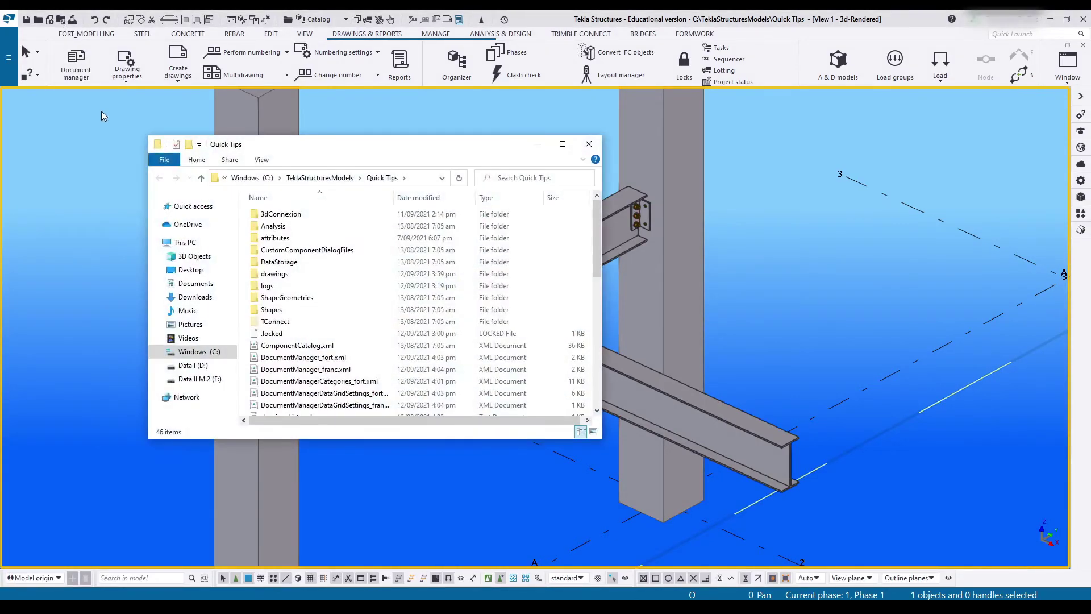
{"action": "scroll", "coordinate": [369, 321], "scroll_direction": "down", "scroll_amount": 1}
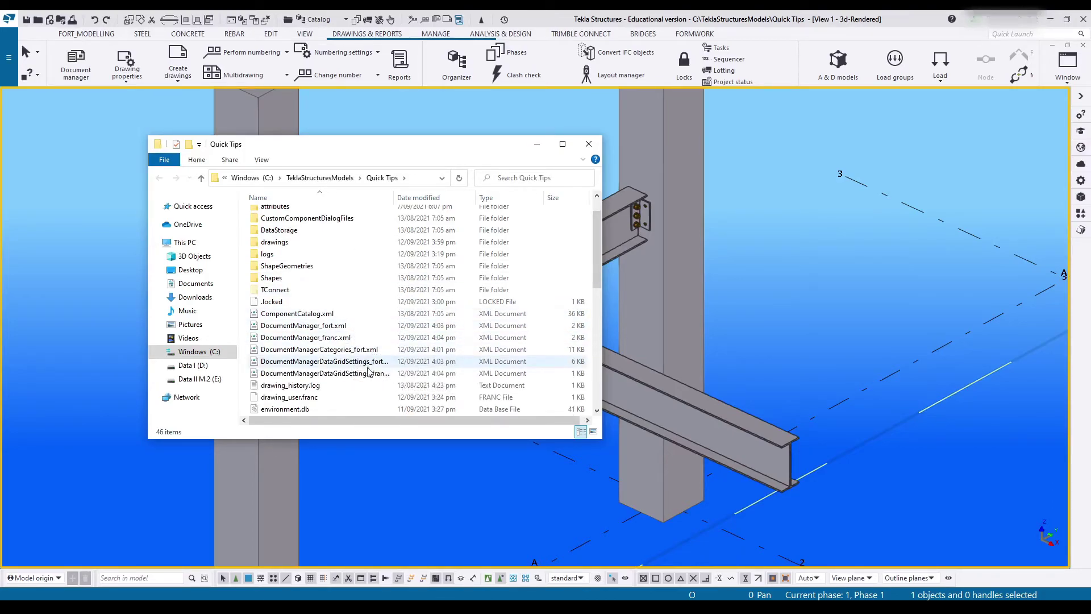
{"action": "scroll", "coordinate": [366, 331], "scroll_direction": "down", "scroll_amount": 1}
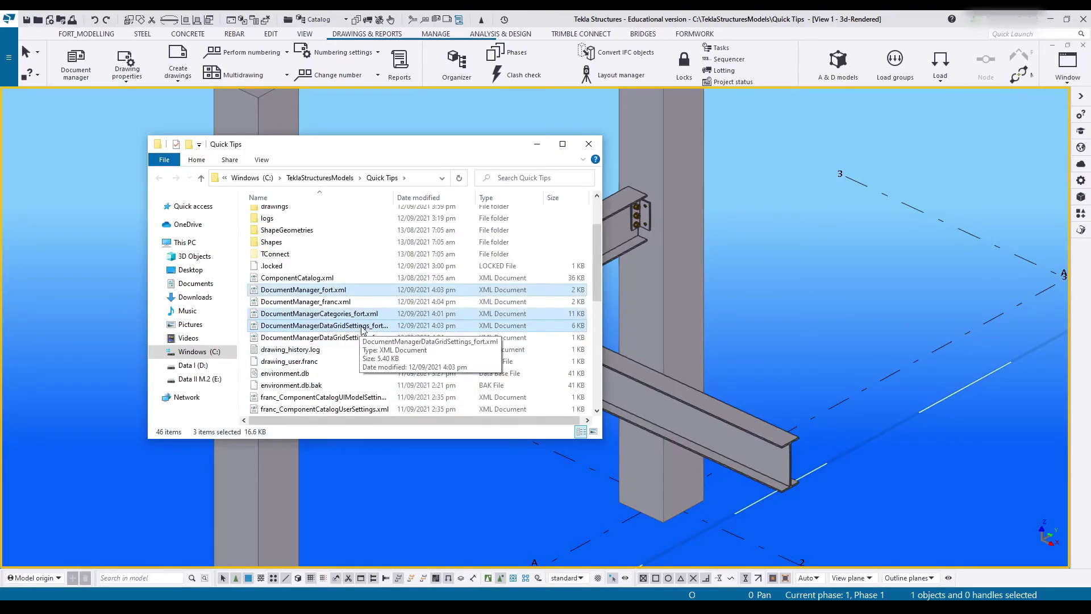
{"action": "left_click", "coordinate": [341, 325]}
{"action": "left_click", "coordinate": [319, 313], "text": "ctrl"}
{"action": "left_click", "coordinate": [280, 290], "text": "ctrl"}
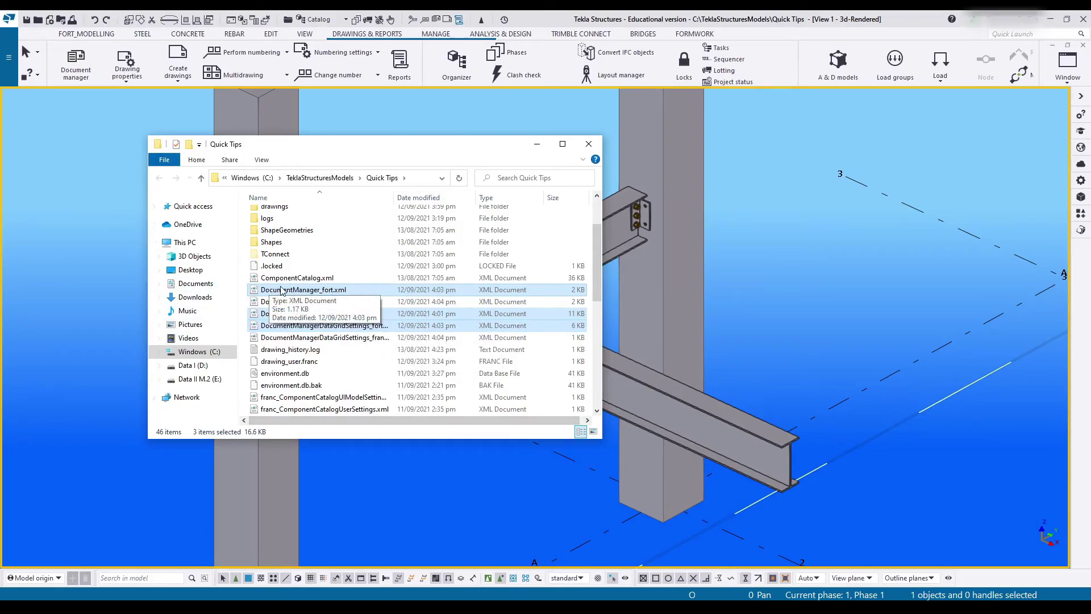
{"action": "left_click", "coordinate": [281, 290], "text": "ctrl"}
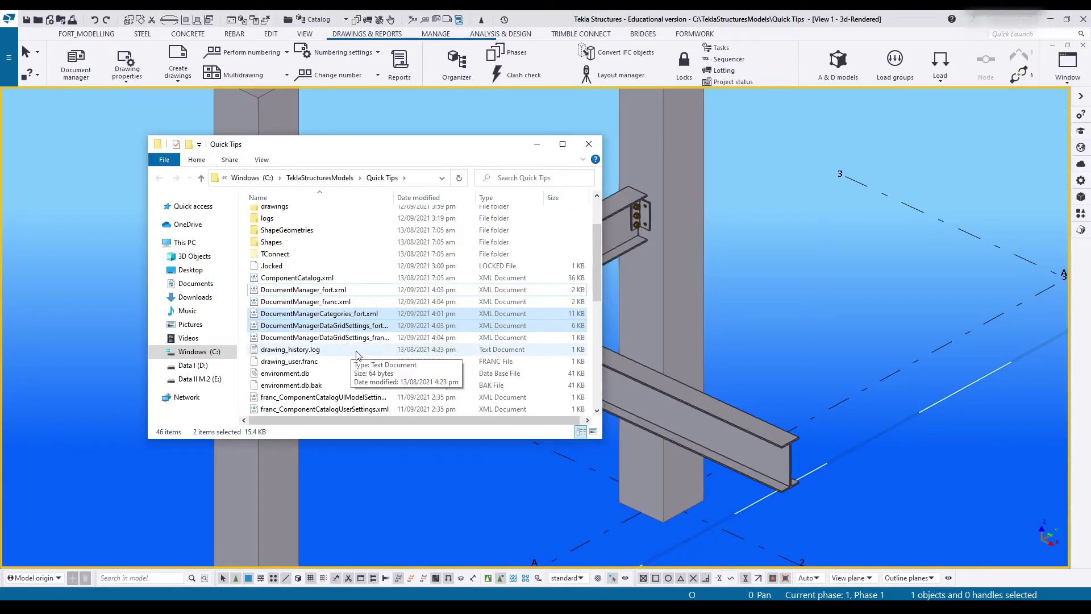
Remove the _fort suffix, giving DocumentManagerCategories.xml and DocumentManagerDataGridSettings.xml.
{"action": "left_click", "coordinate": [358, 314]}
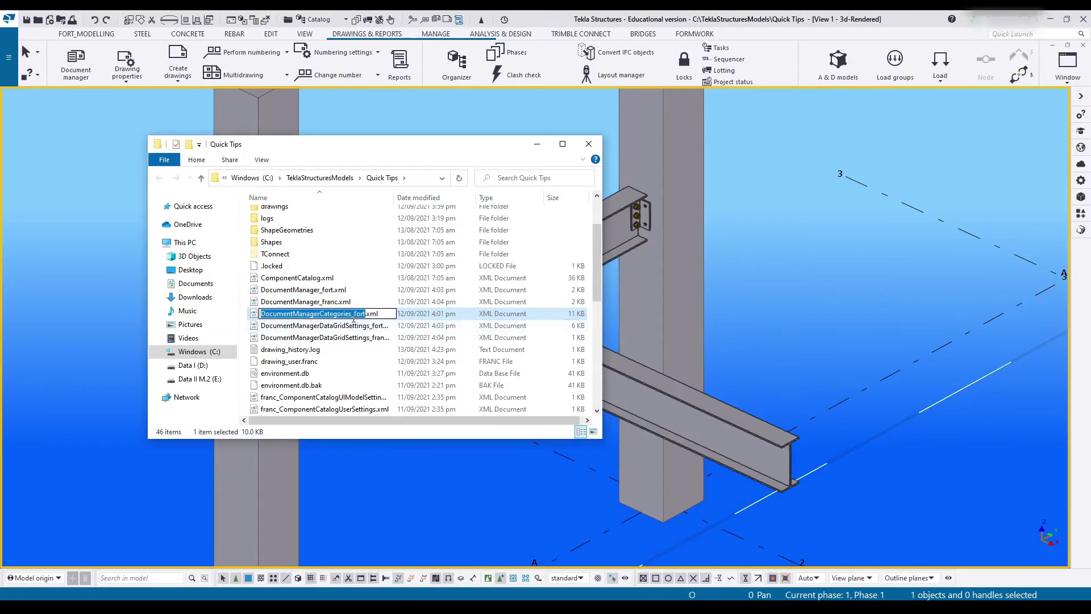
{"action": "left_click", "coordinate": [354, 314]}
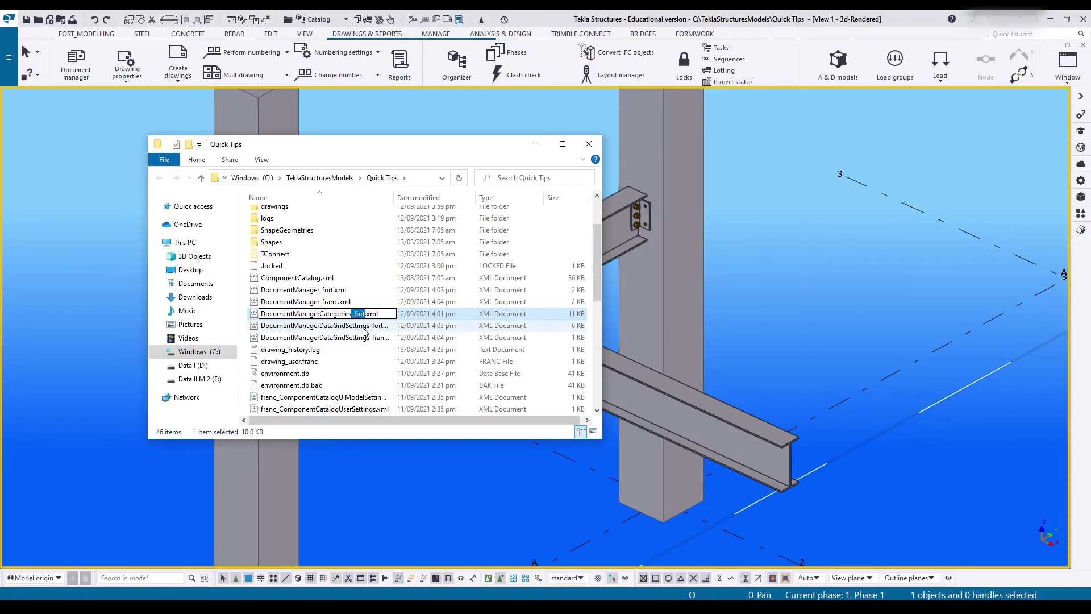
{"action": "key", "text": "Delete"}
{"action": "key", "text": "Return"}
{"action": "left_click", "coordinate": [371, 328]}
{"action": "left_click_drag", "start_coordinate": [371, 328], "coordinate": [381, 340]}
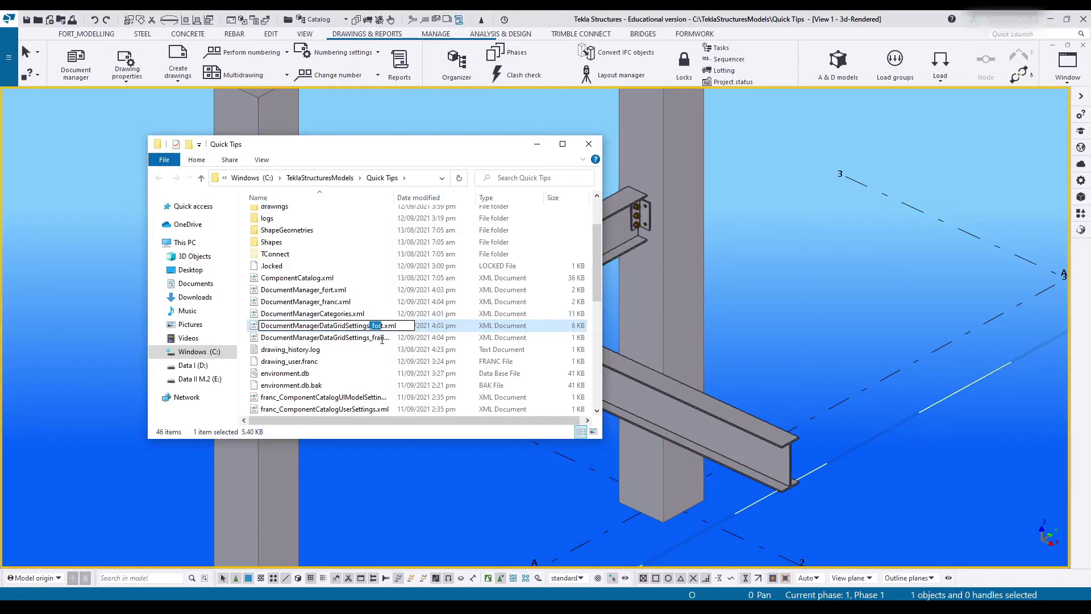
{"action": "key", "text": "Delete"}
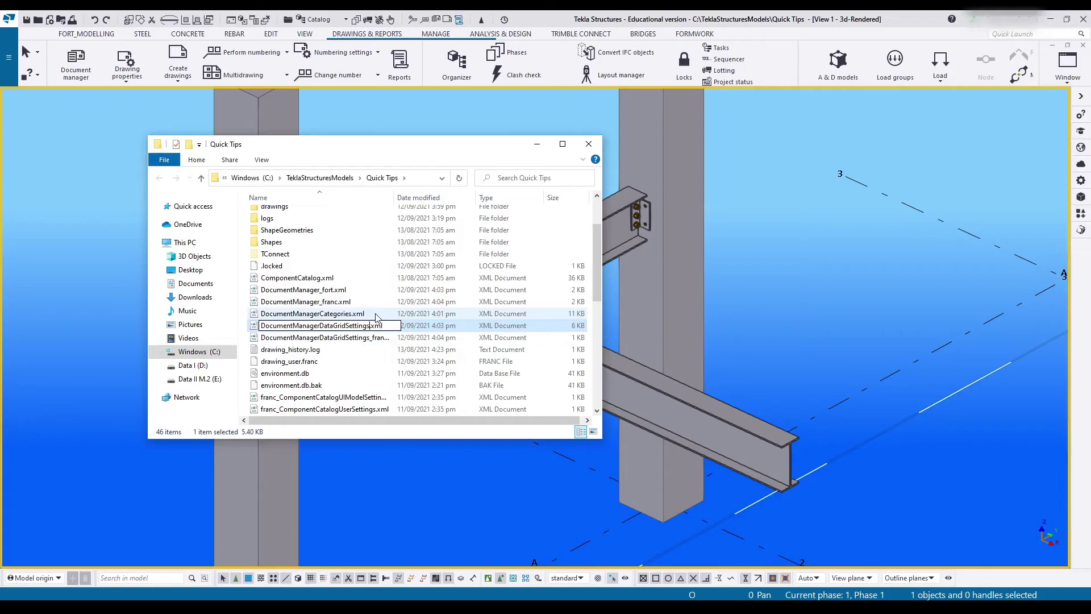
{"action": "left_click", "coordinate": [336, 313]}
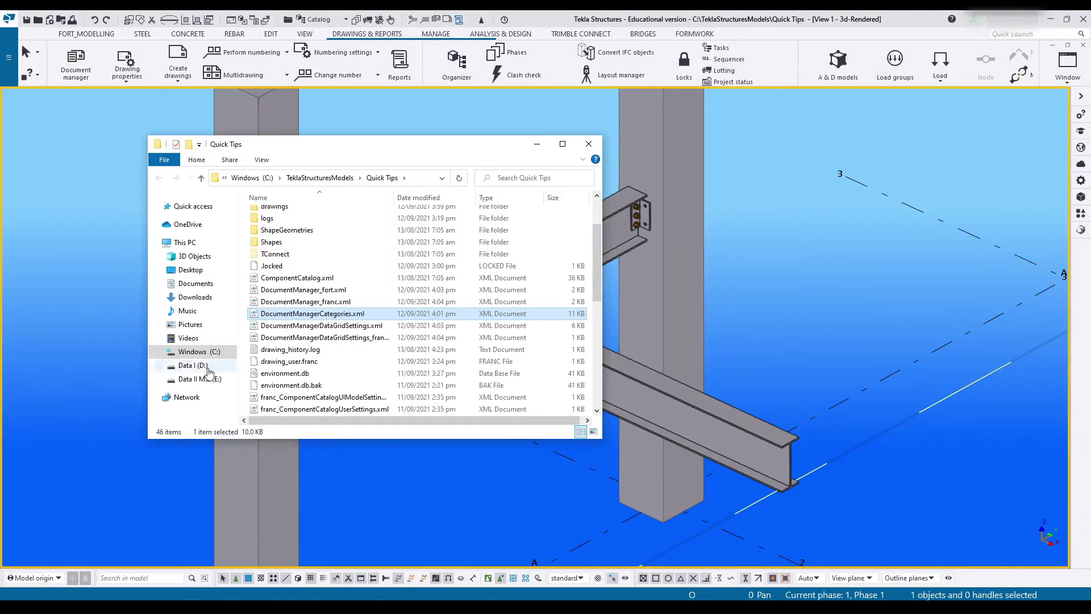
{"action": "left_click", "coordinate": [306, 325]}
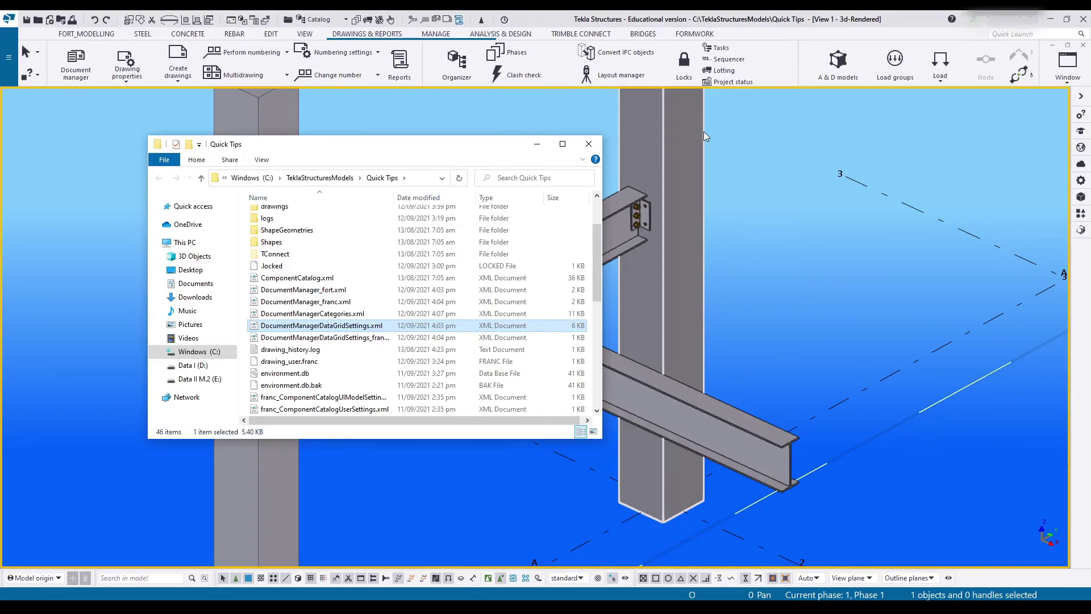
Copy both XML files and paste them into C:\TeklaStructures\FORT Template.
{"action": "left_click", "coordinate": [341, 313], "text": "ctrl"}
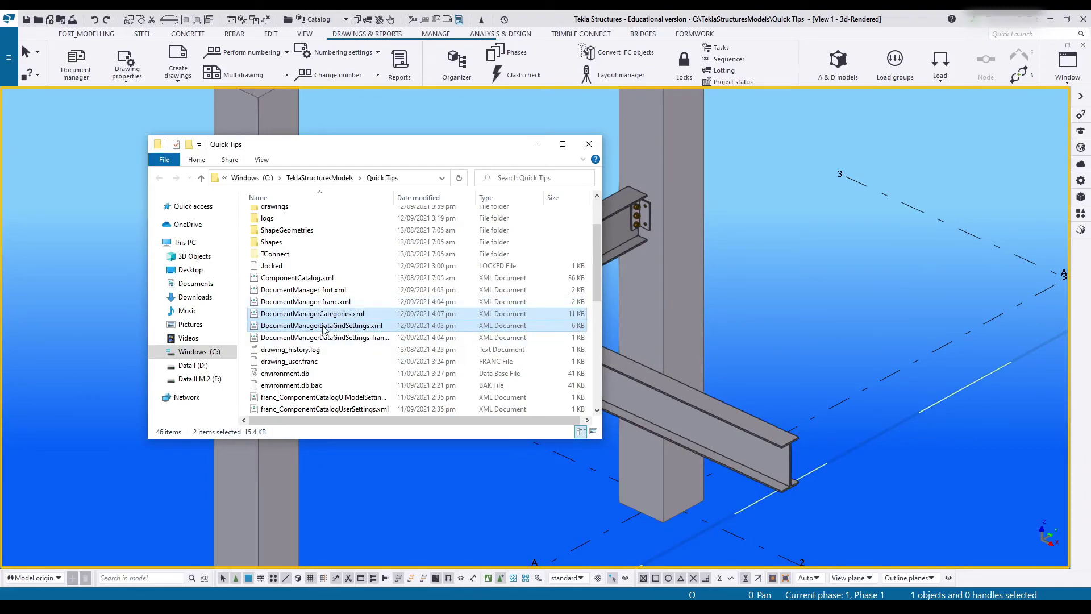
{"action": "right_click", "coordinate": [339, 325]}
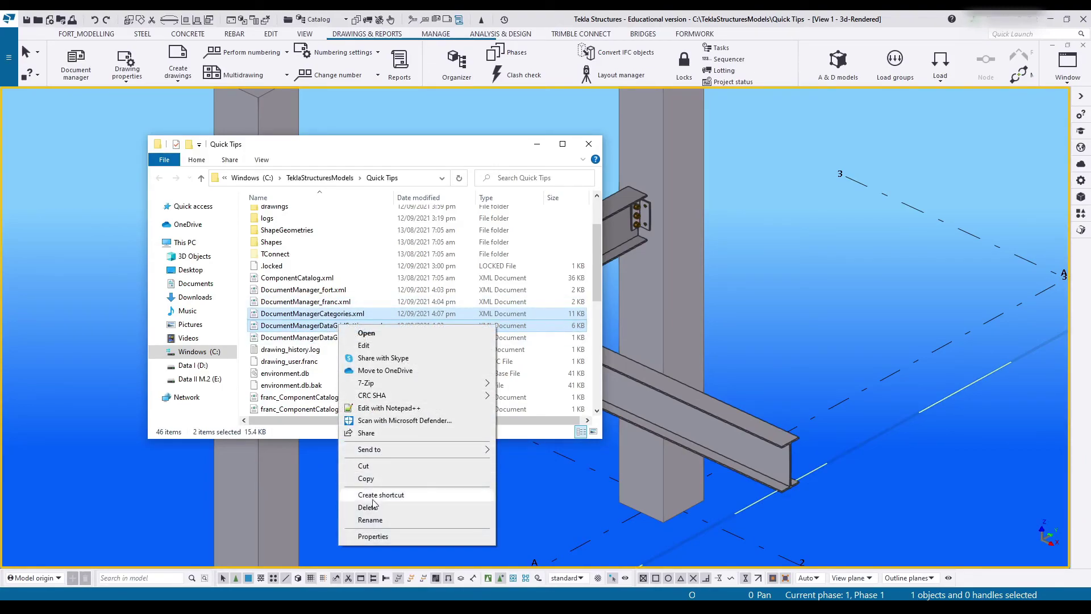
{"action": "left_click", "coordinate": [364, 478]}
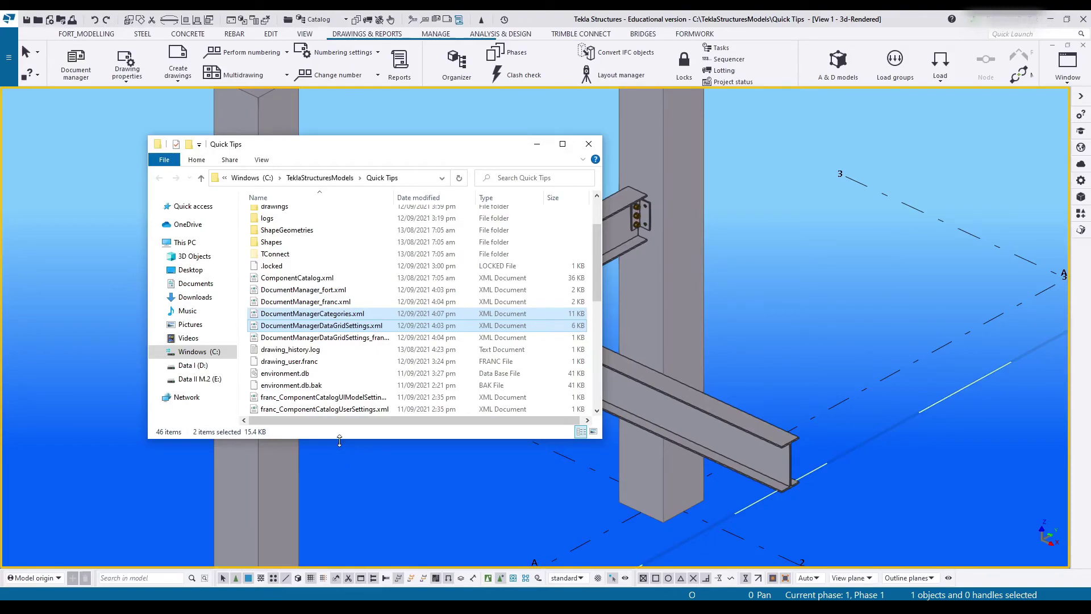
{"action": "left_click", "coordinate": [208, 353]}
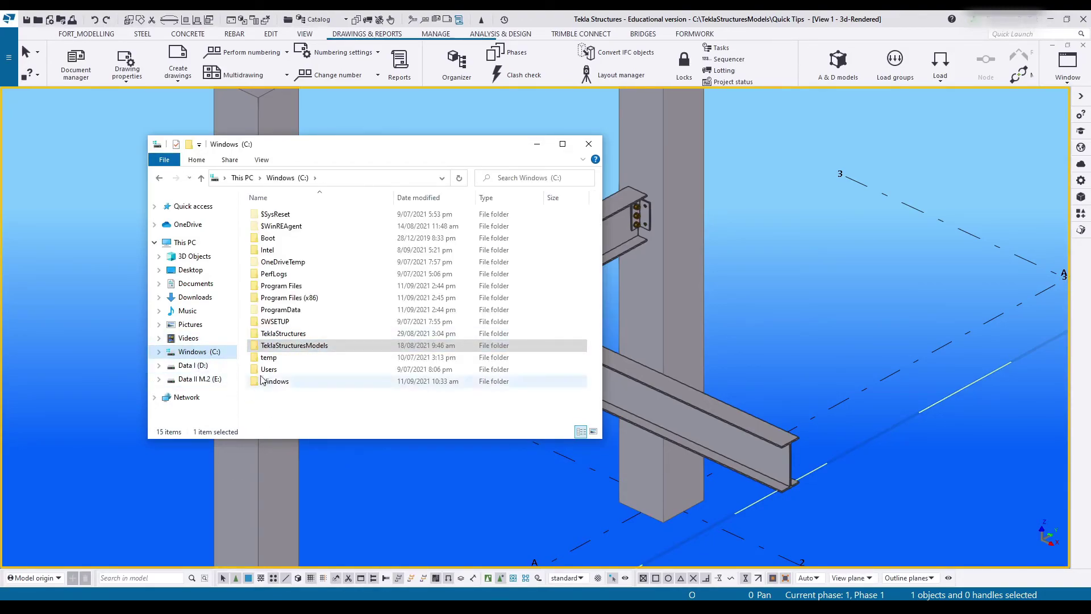
{"action": "double_click", "coordinate": [283, 333]}
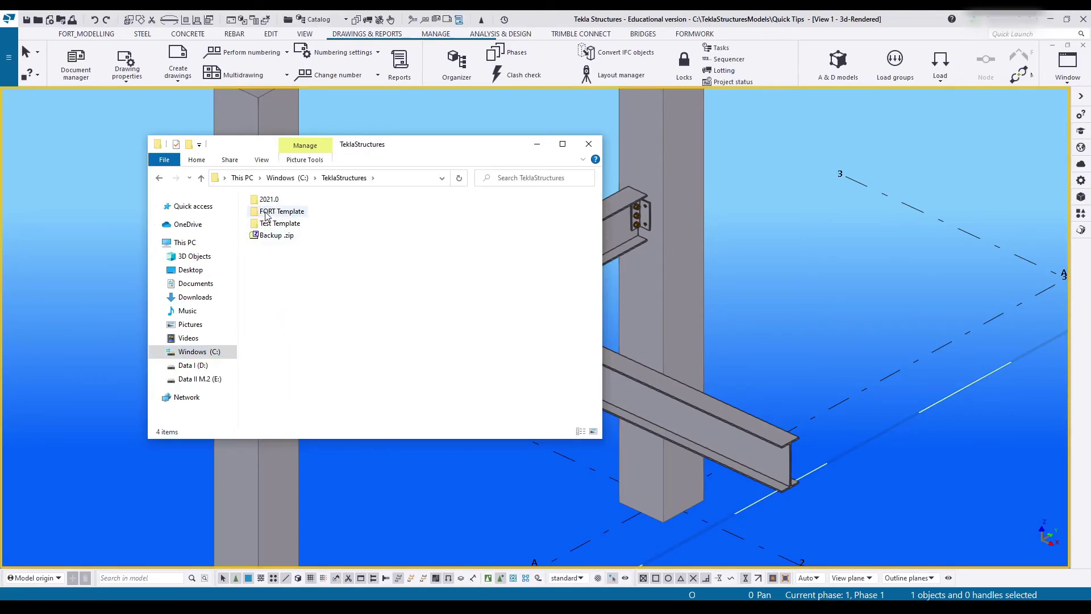
{"action": "double_click", "coordinate": [267, 212]}
{"action": "right_click", "coordinate": [348, 319]}
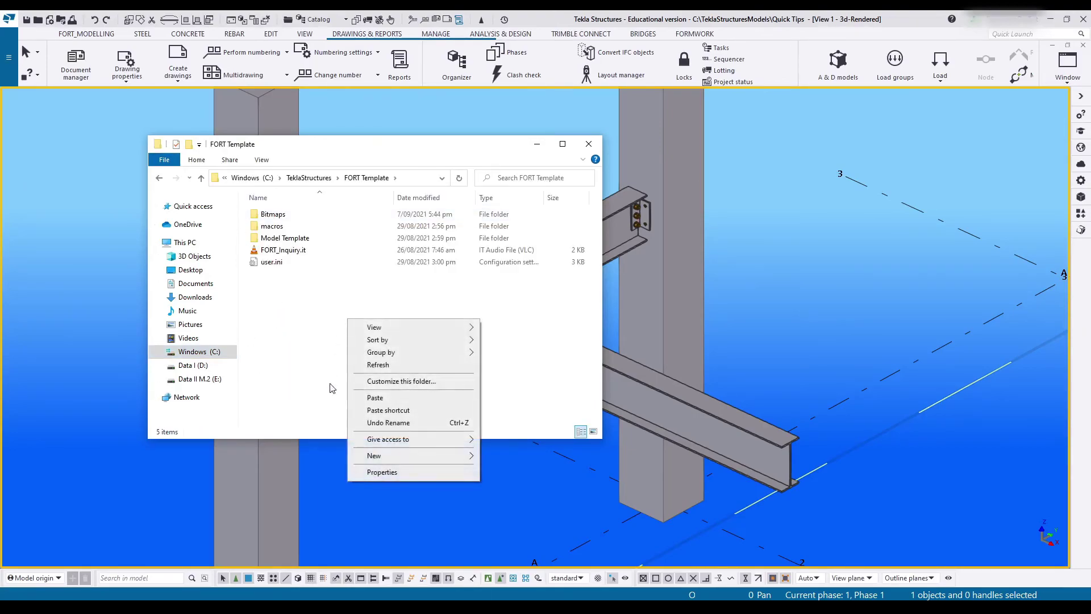
{"action": "left_click", "coordinate": [387, 398]}
{"action": "left_click", "coordinate": [359, 391]}
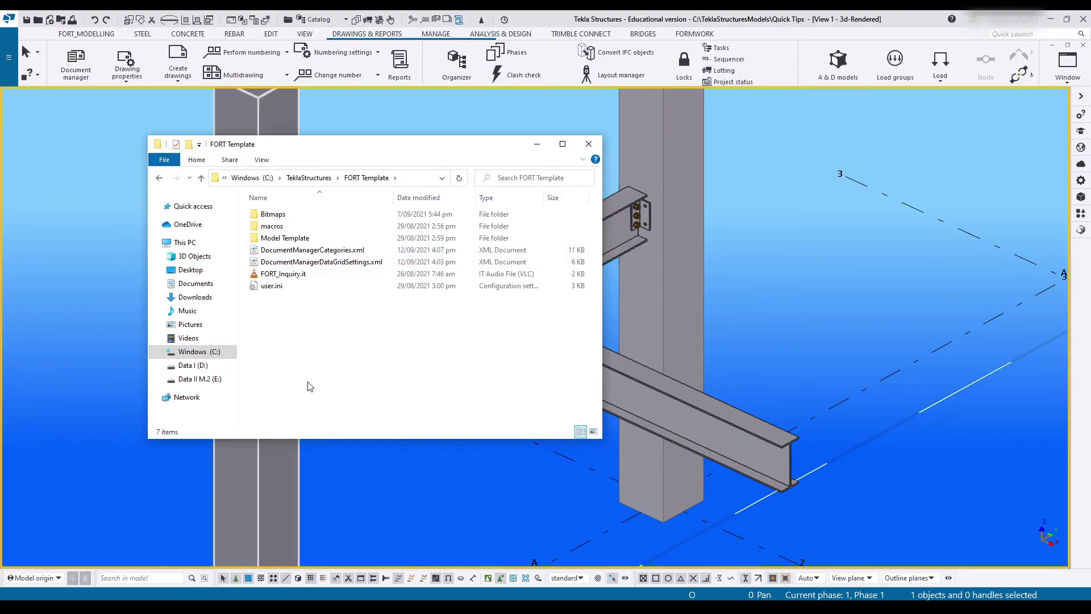
Create a new model named 'Slow Tips'.
{"action": "left_click", "coordinate": [750, 207]}
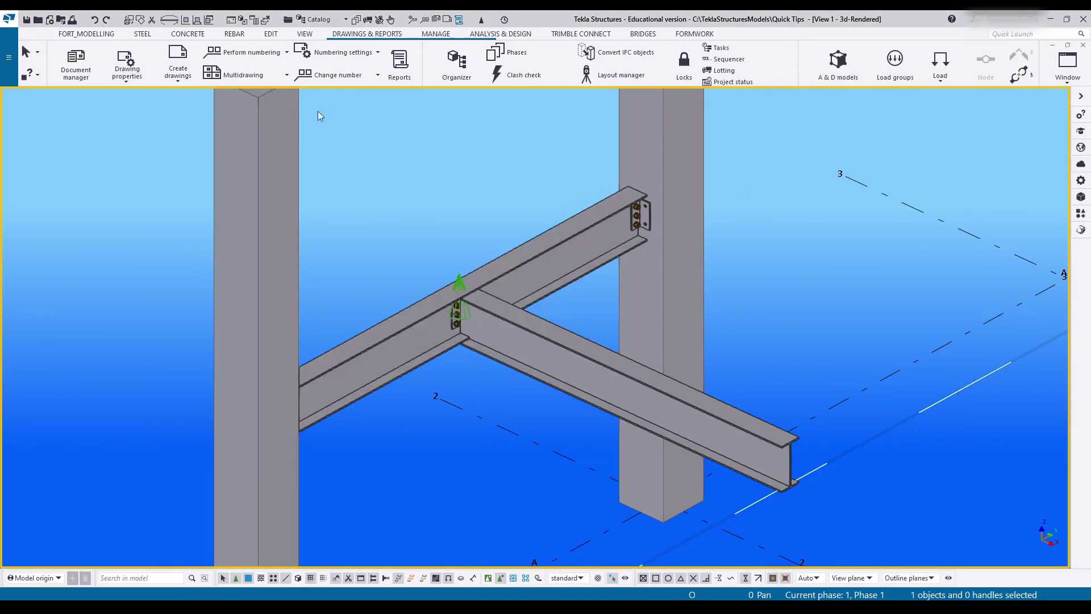
{"action": "left_click", "coordinate": [8, 57]}
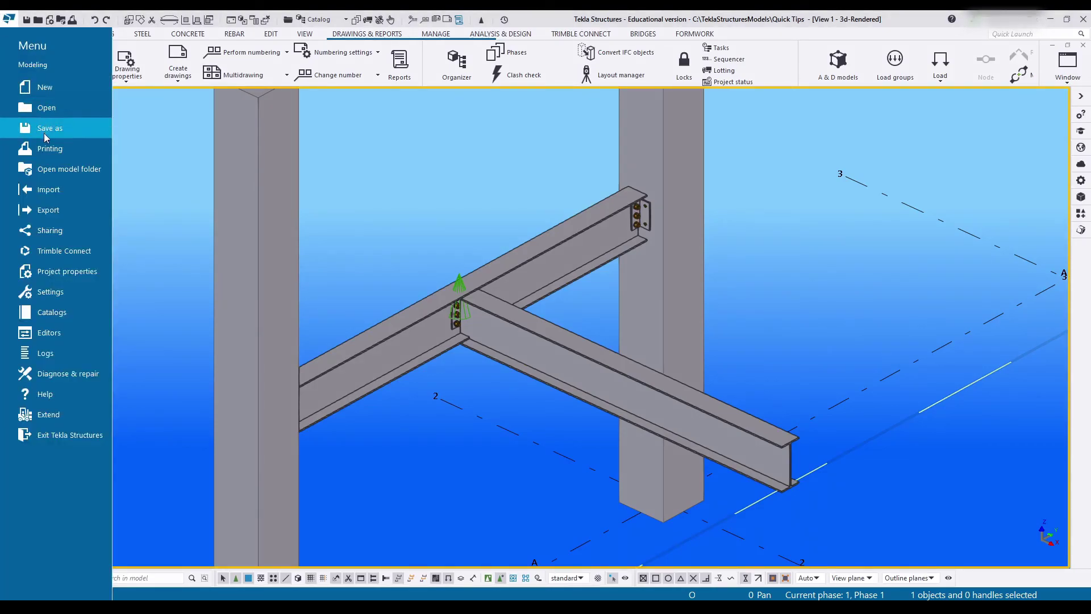
{"action": "left_click", "coordinate": [39, 87]}
{"action": "type", "text": "Slo"}
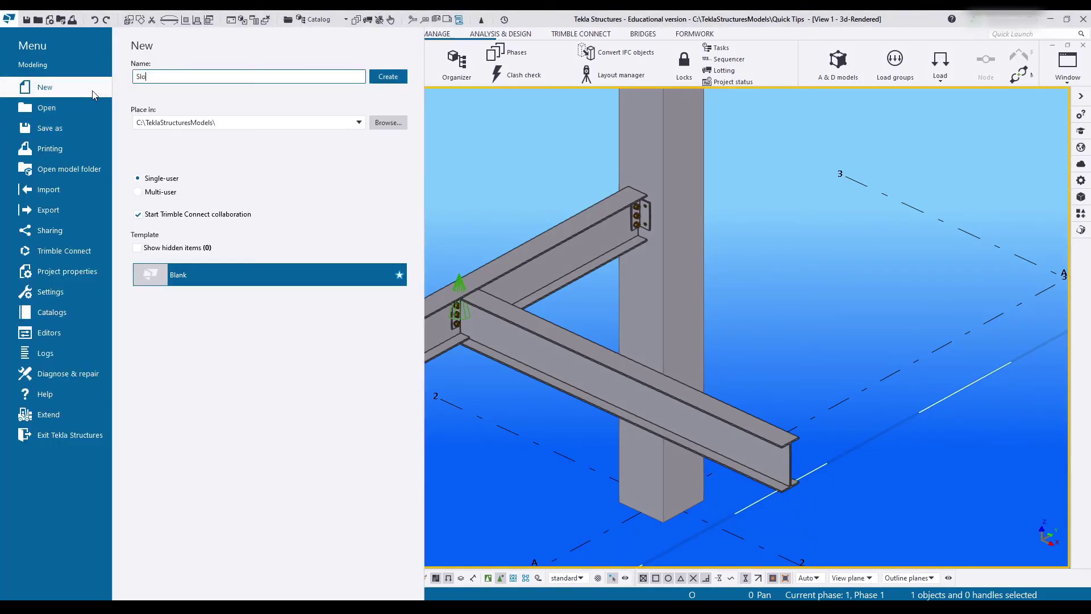
{"action": "type", "text": "w Tips"}
{"action": "left_click", "coordinate": [388, 76]}
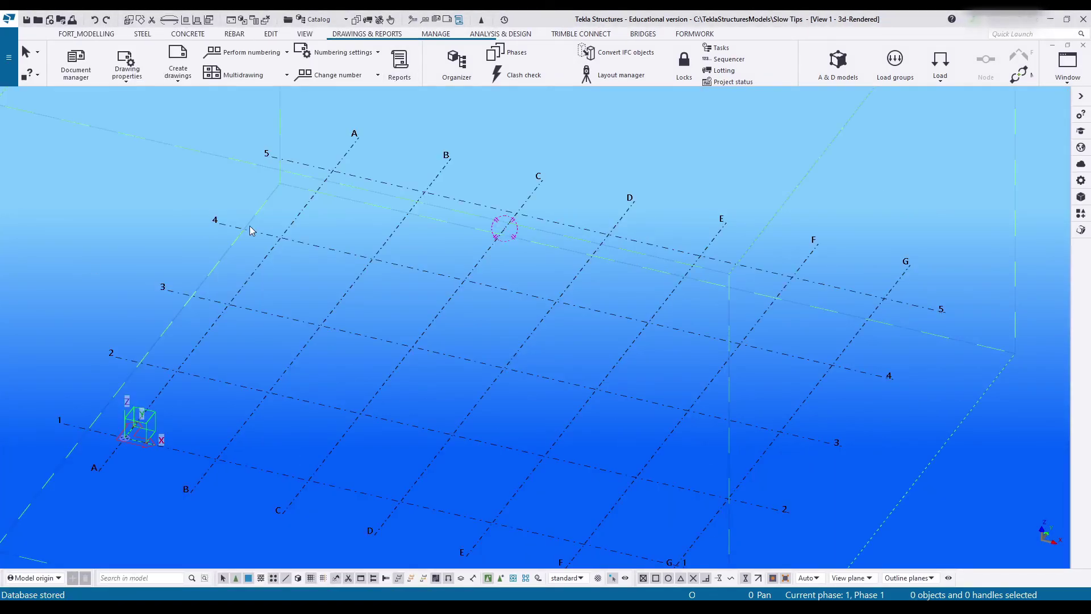
Open the Document manager in Slow Tips to check the FORT categories are present.
{"action": "left_click", "coordinate": [75, 62]}
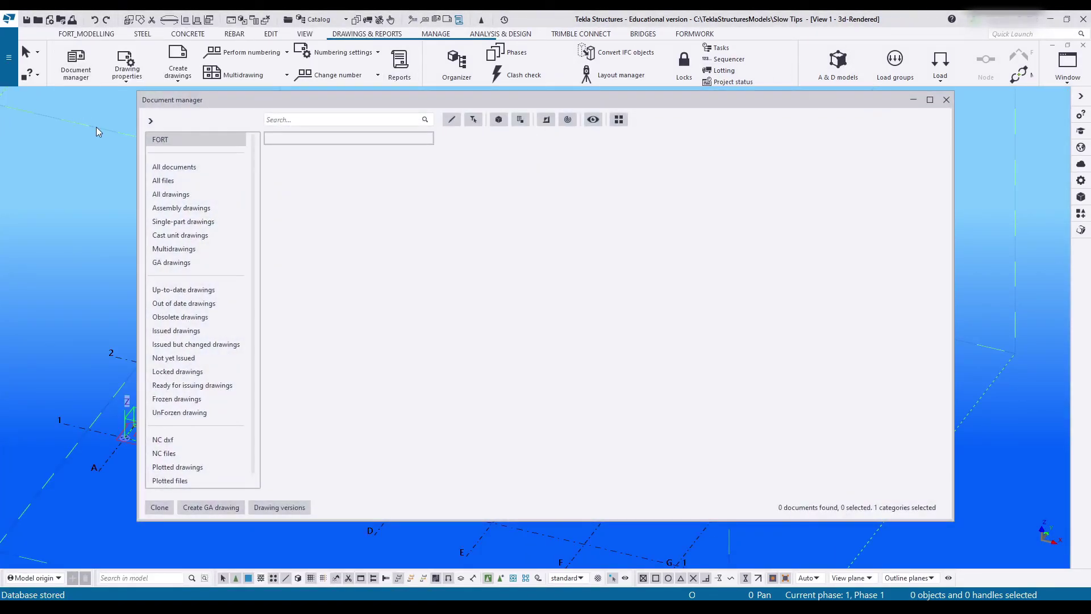
{"action": "scroll", "coordinate": [216, 375], "scroll_direction": "down", "scroll_amount": 1}
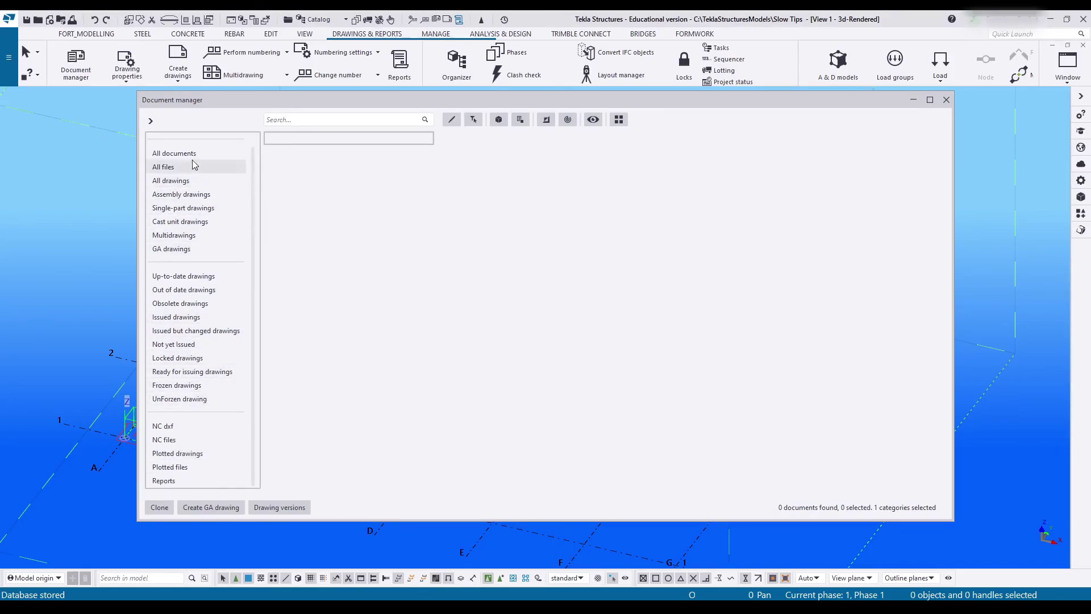
{"action": "scroll", "coordinate": [180, 151], "scroll_direction": "up", "scroll_amount": 1}
{"action": "scroll", "coordinate": [182, 170], "scroll_direction": "down", "scroll_amount": 1}
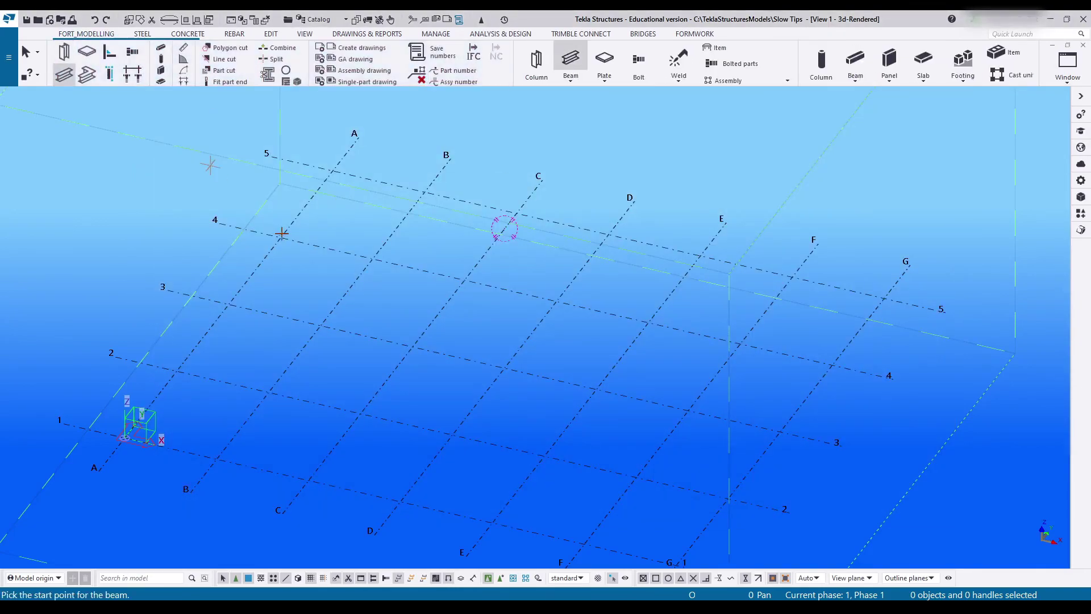
Add a beam, create its assembly drawing, and view B.1 under Assembly drawings.
{"action": "left_click", "coordinate": [281, 237]}
{"action": "left_click", "coordinate": [320, 325]}
{"action": "right_click", "coordinate": [354, 267]}
{"action": "key", "text": "Escape"}
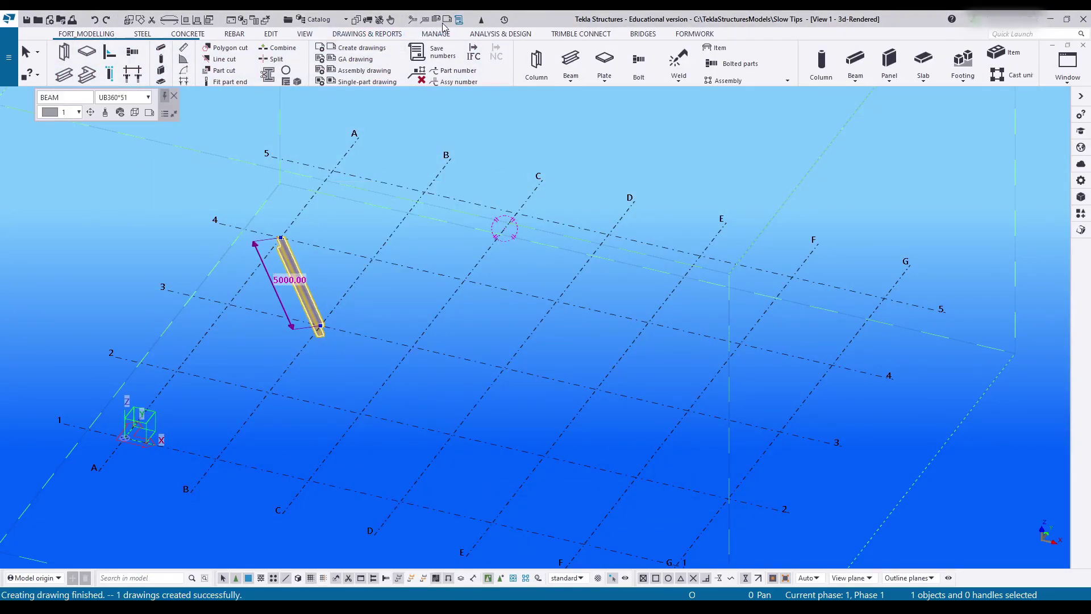
{"action": "left_click", "coordinate": [443, 22]}
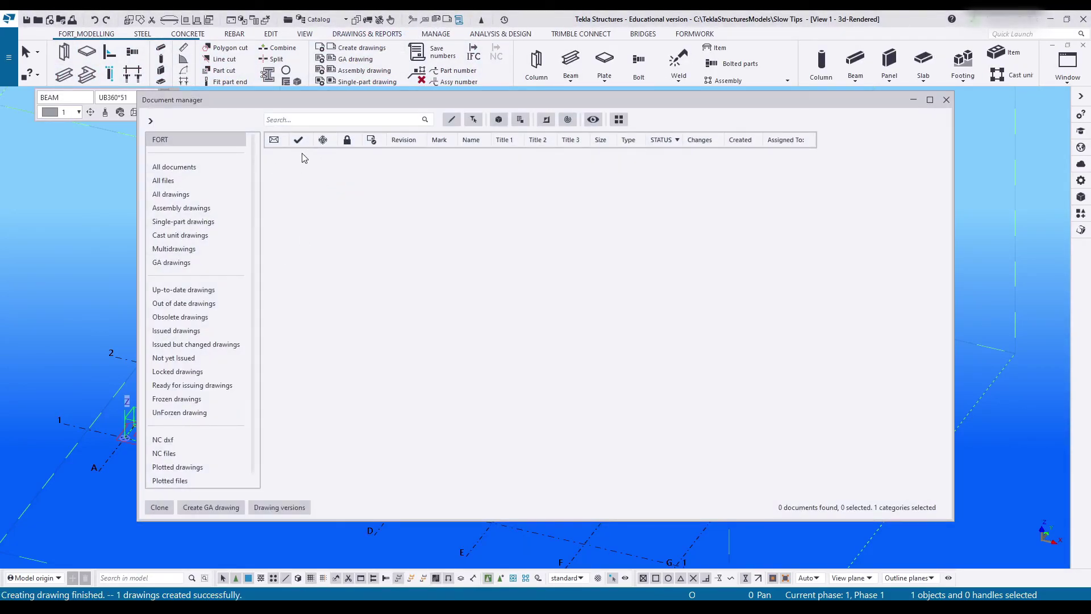
{"action": "left_click", "coordinate": [181, 208]}
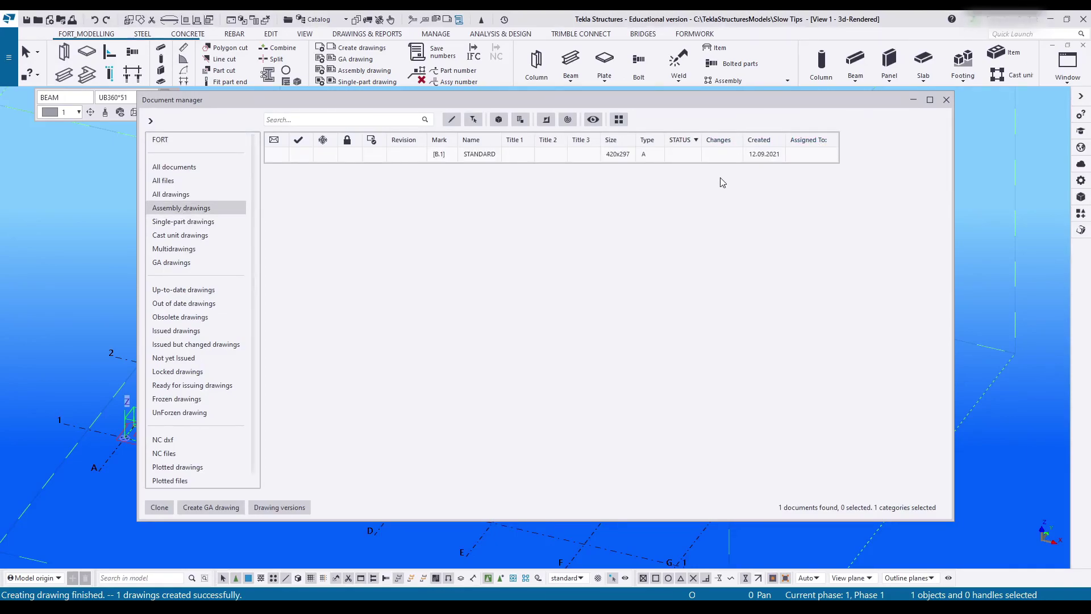